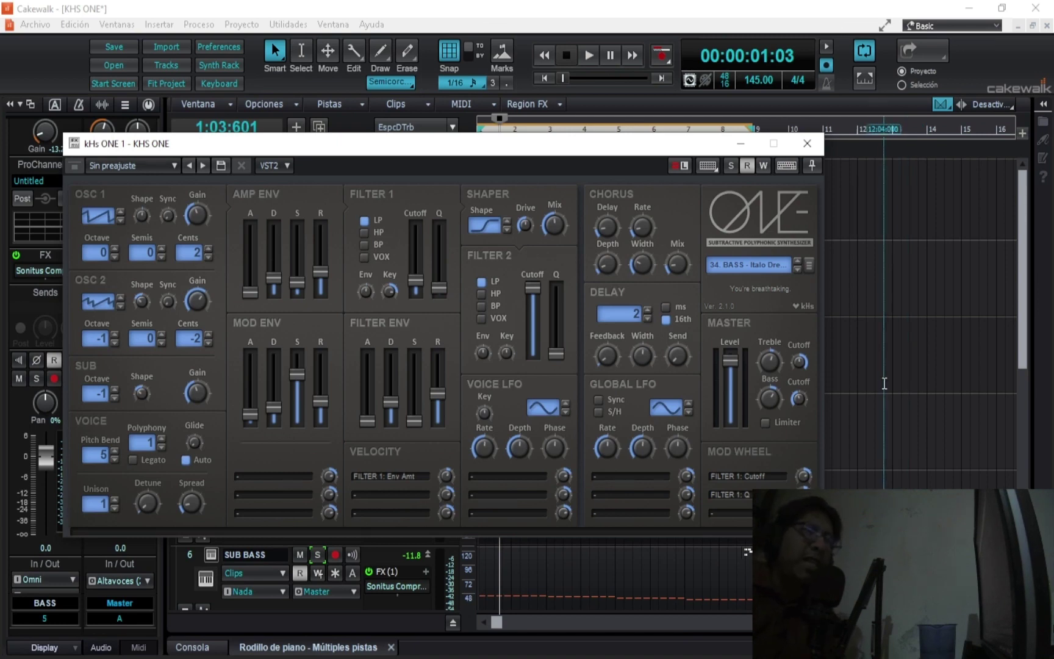
{"action": "mouse_move", "coordinate": [552, 151]}
{"action": "left_mouse_down"}
{"action": "mouse_move", "coordinate": [651, 169]}
{"action": "mouse_move", "coordinate": [563, 139]}
{"action": "left_mouse_up"}
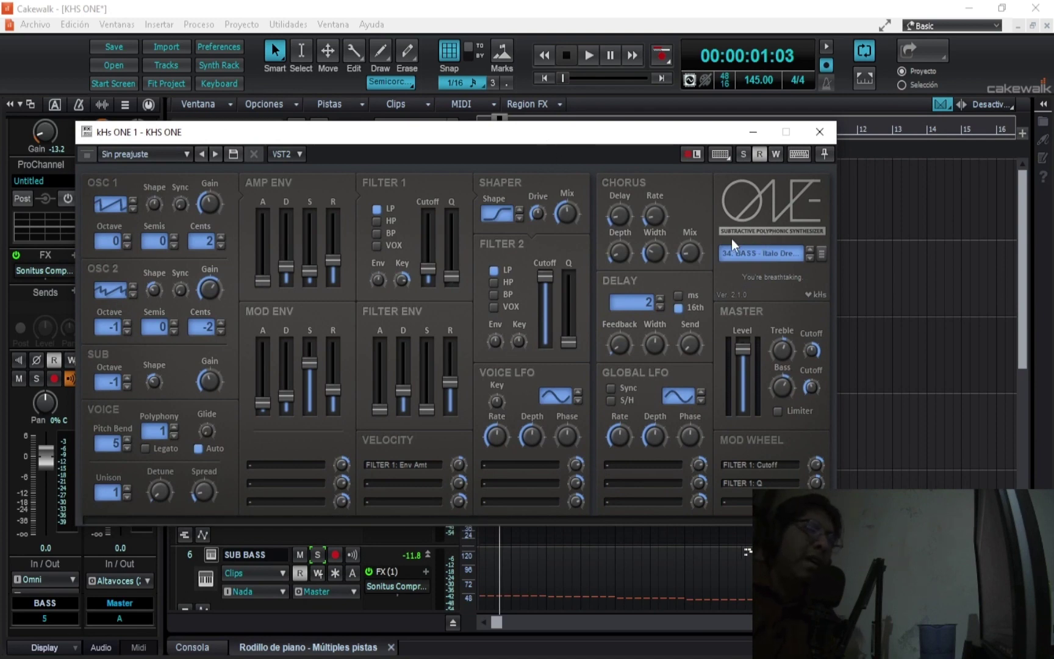
{"action": "left_click_drag", "start_coordinate": [440, 141], "coordinate": [524, 151]}
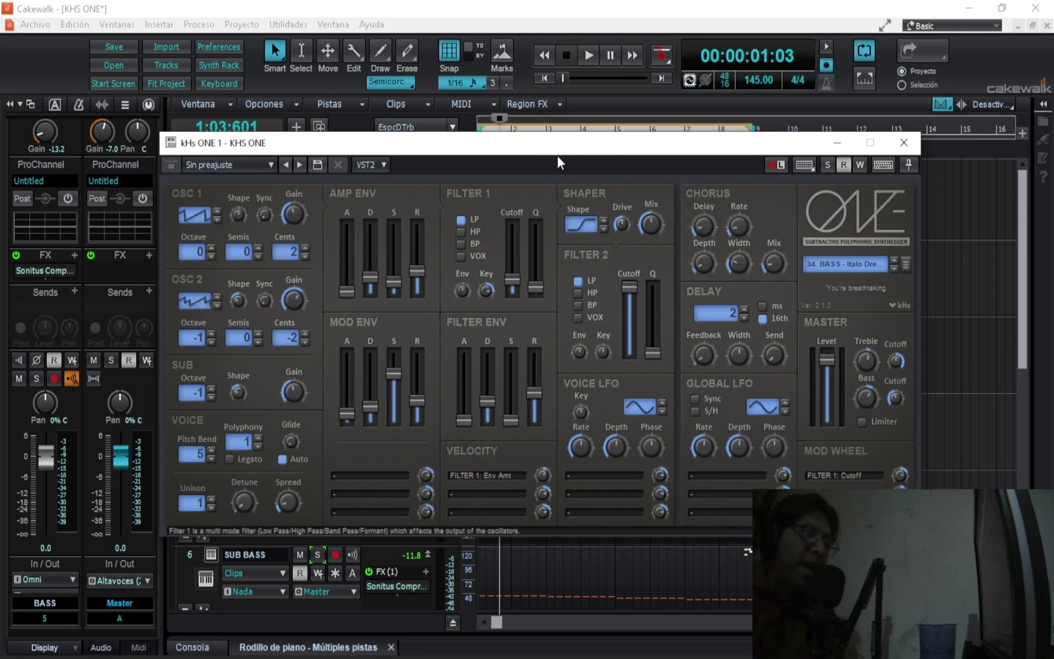
{"action": "left_click_drag", "start_coordinate": [551, 144], "coordinate": [505, 156]}
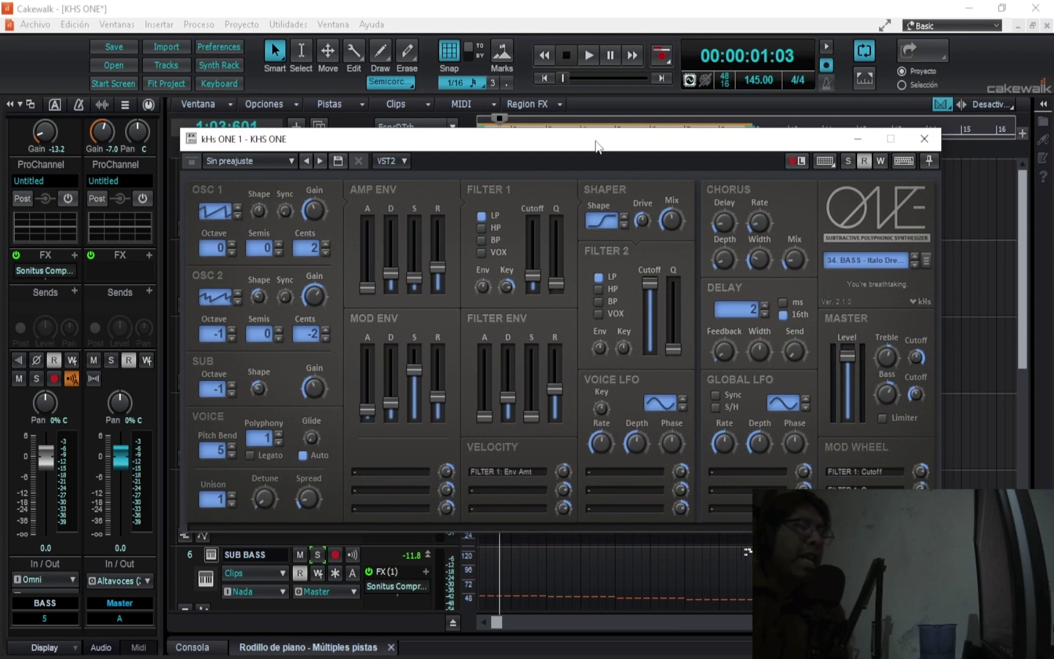
{"action": "left_click_drag", "start_coordinate": [584, 146], "coordinate": [599, 111]}
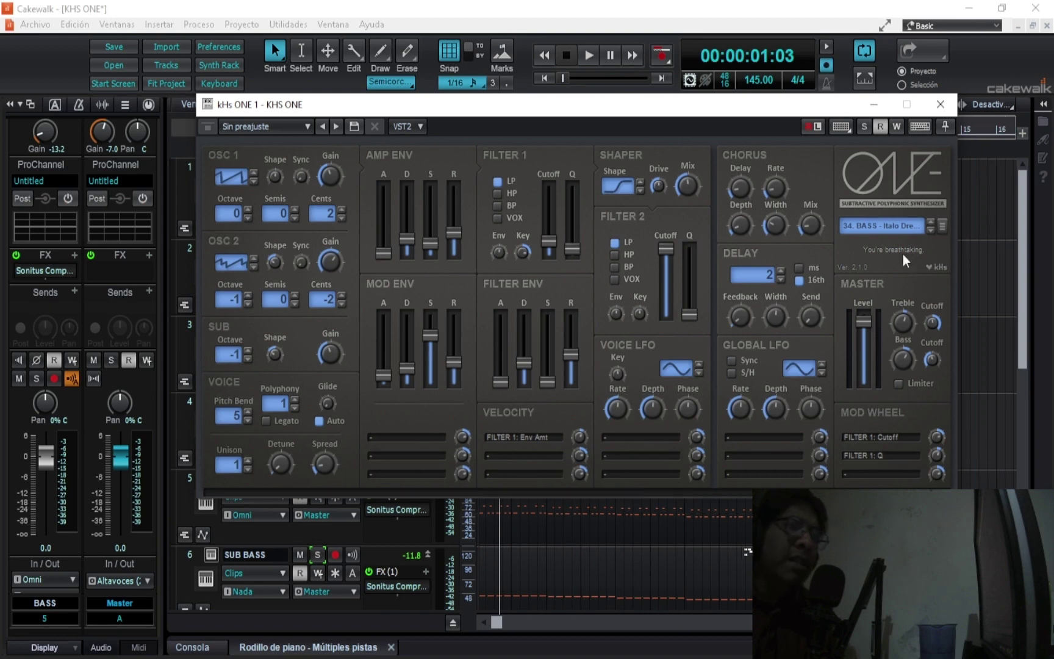
- Look over the list of factory presets in the kHs ONE synth and close the synth's window
{"action": "left_click", "coordinate": [875, 226]}
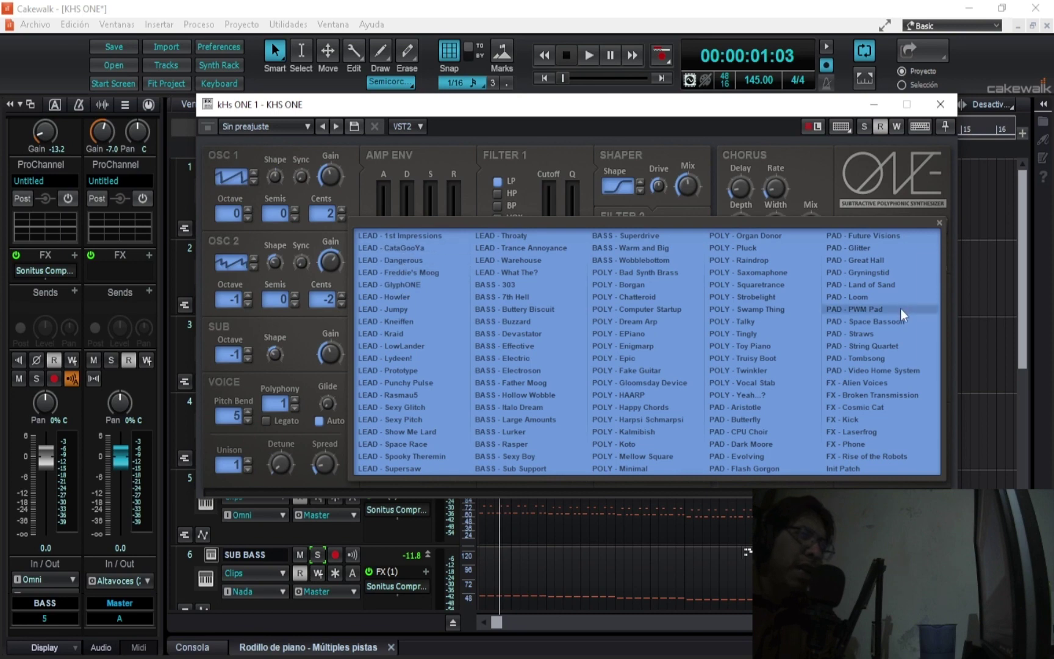
{"action": "left_click", "coordinate": [884, 178]}
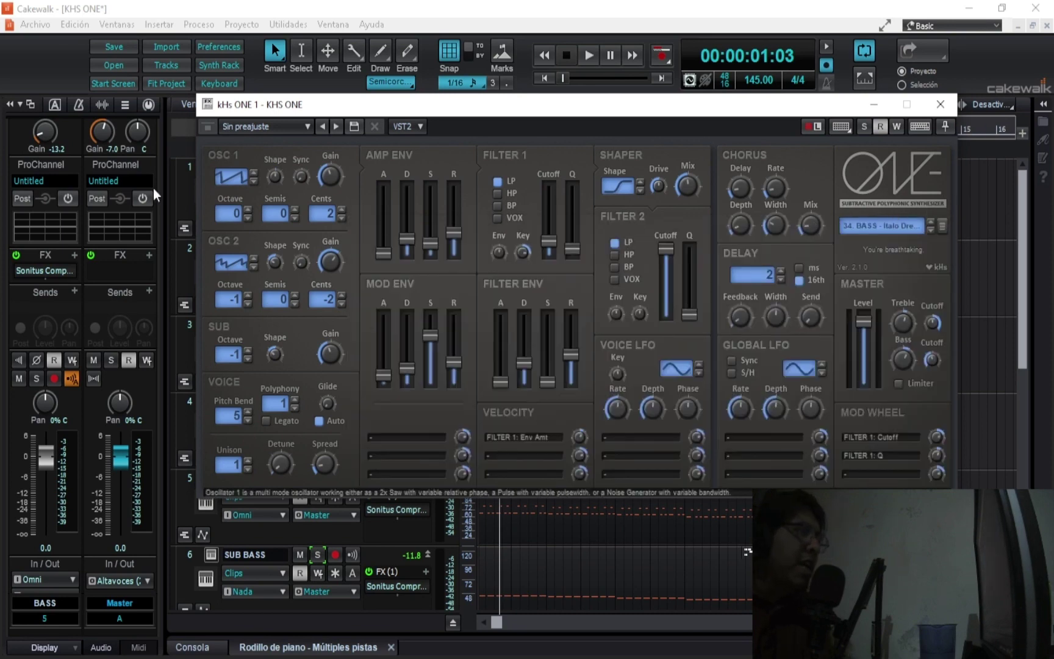
{"action": "left_click_drag", "start_coordinate": [491, 113], "coordinate": [487, 156]}
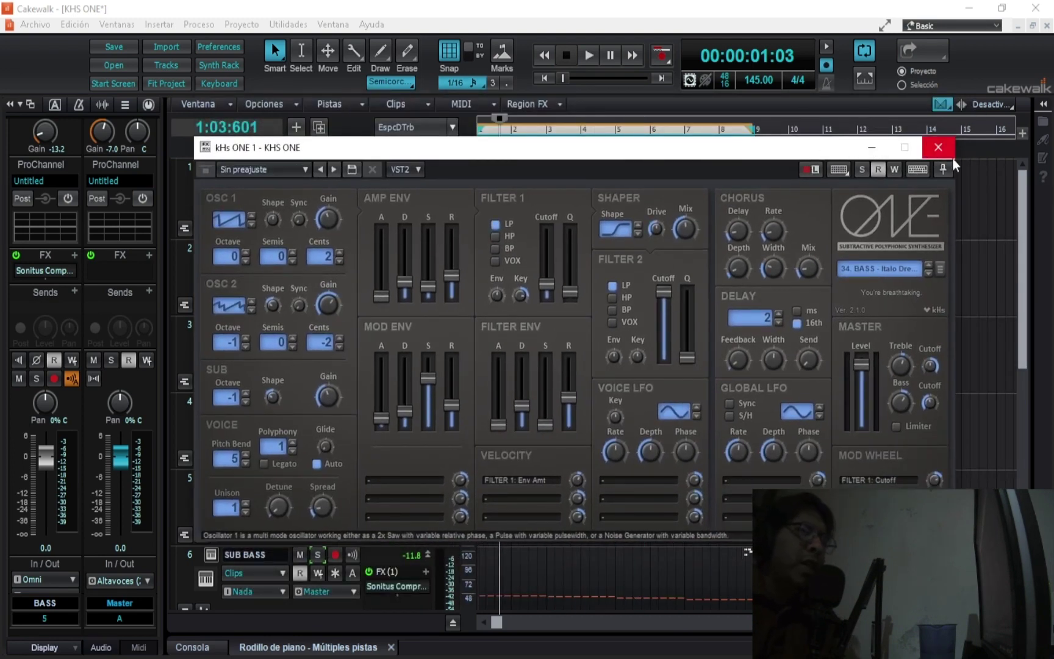
{"action": "left_click_drag", "start_coordinate": [760, 153], "coordinate": [760, 114]}
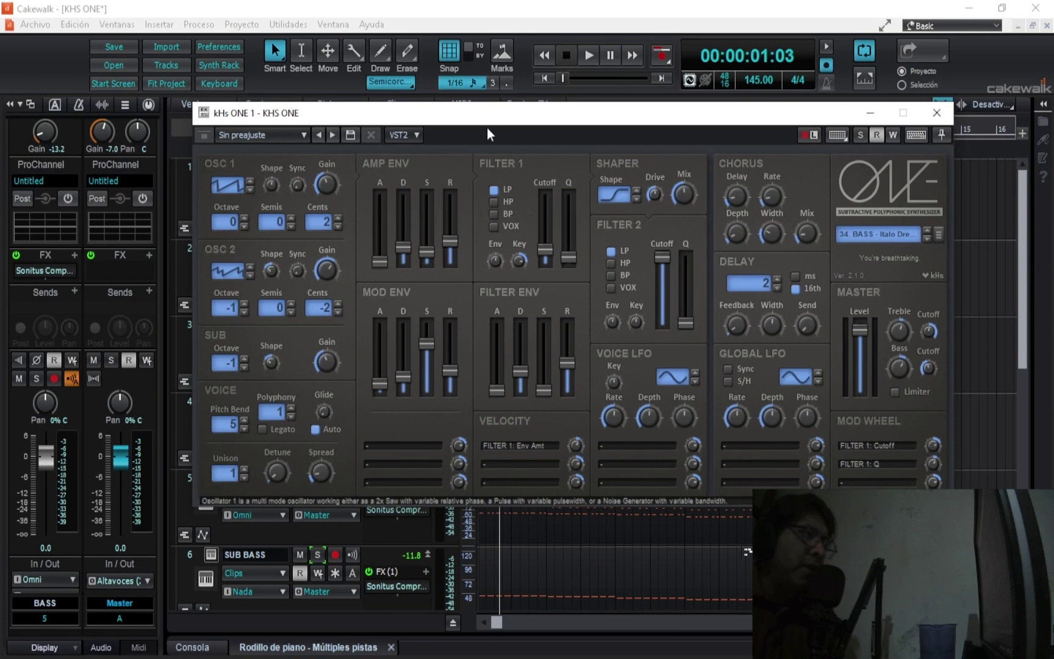
{"action": "left_click_drag", "start_coordinate": [490, 127], "coordinate": [465, 107]}
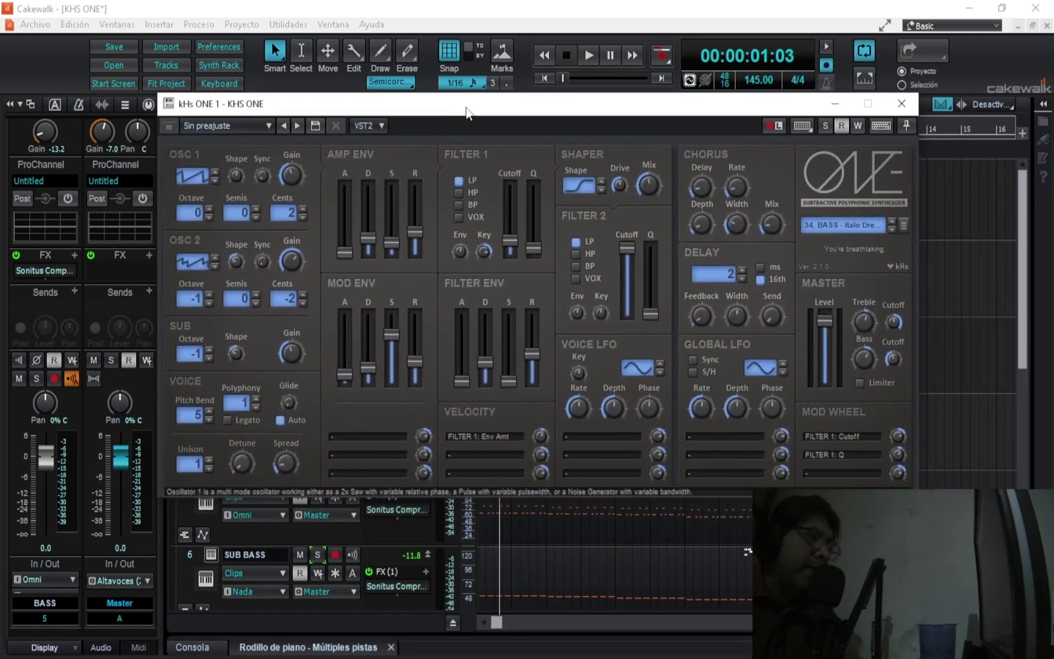
{"action": "left_click", "coordinate": [902, 104]}
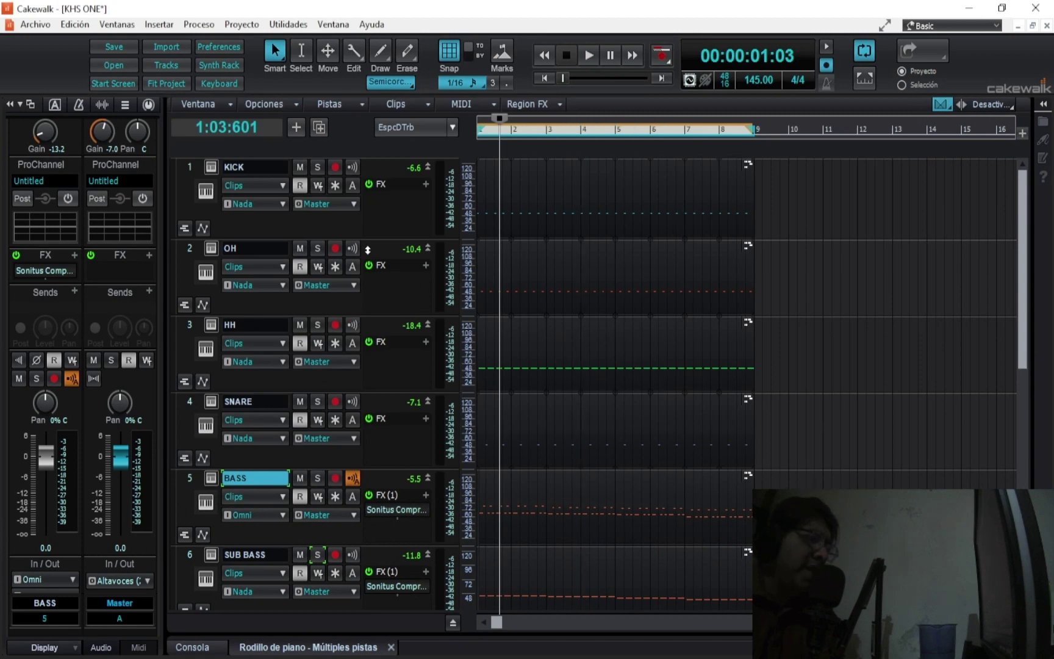
- Return the playhead to the start of the project, listen to the eight-bar arrangement with all tracks and stop playback
{"action": "scroll", "coordinate": [560, 332], "scroll_direction": "down", "scroll_amount": 3}
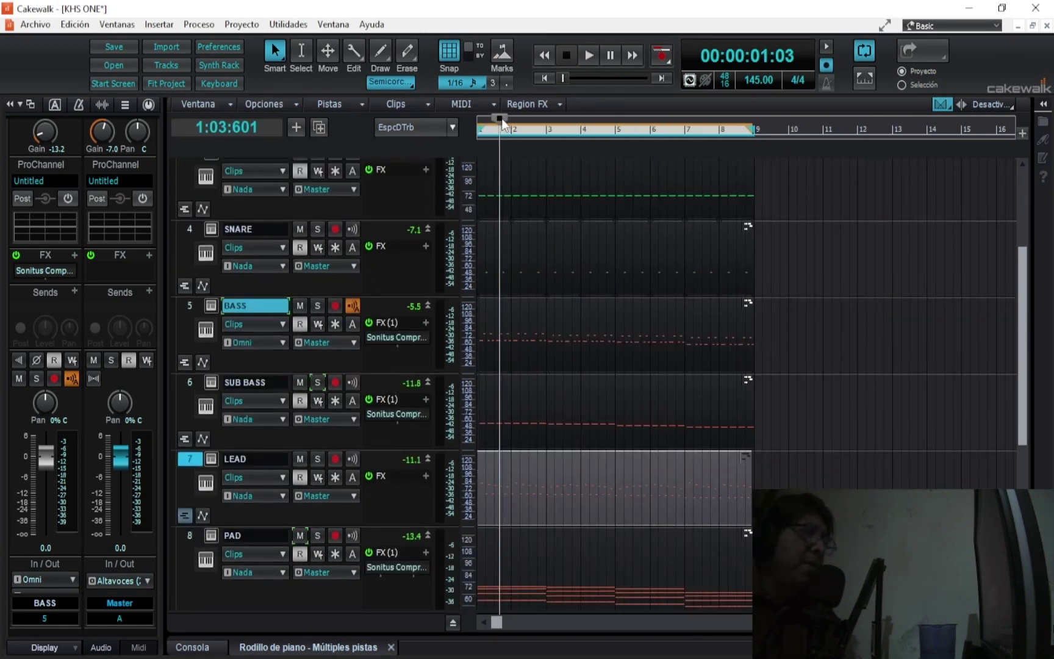
{"action": "left_click_drag", "start_coordinate": [502, 120], "coordinate": [442, 117]}
{"action": "scroll", "coordinate": [818, 409], "scroll_direction": "down", "scroll_amount": 2}
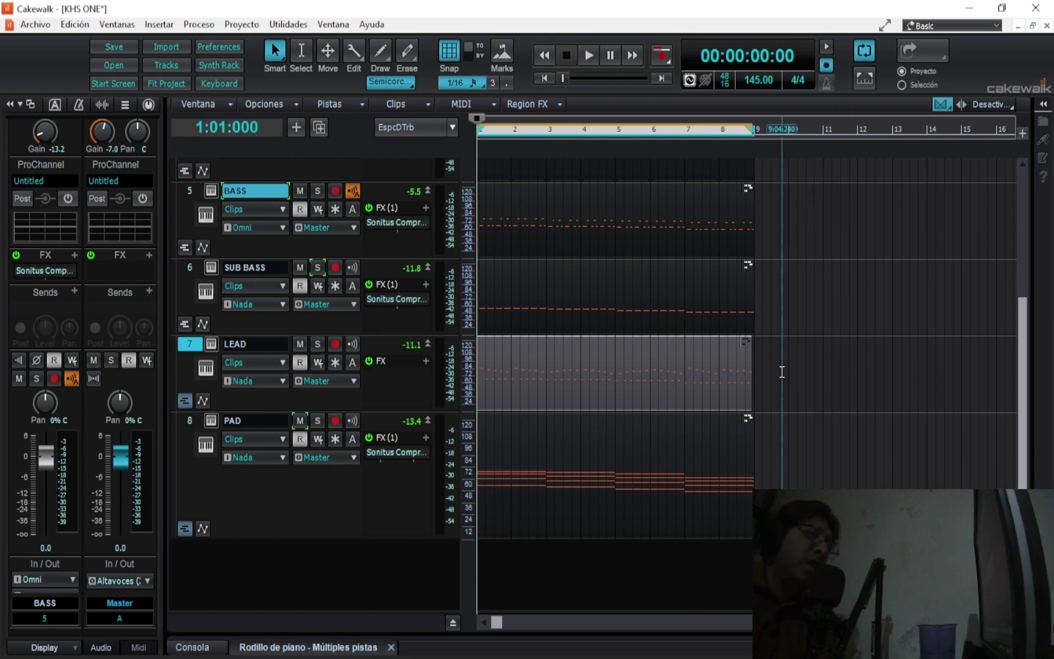
{"action": "scroll", "coordinate": [834, 394], "scroll_direction": "up", "scroll_amount": 1}
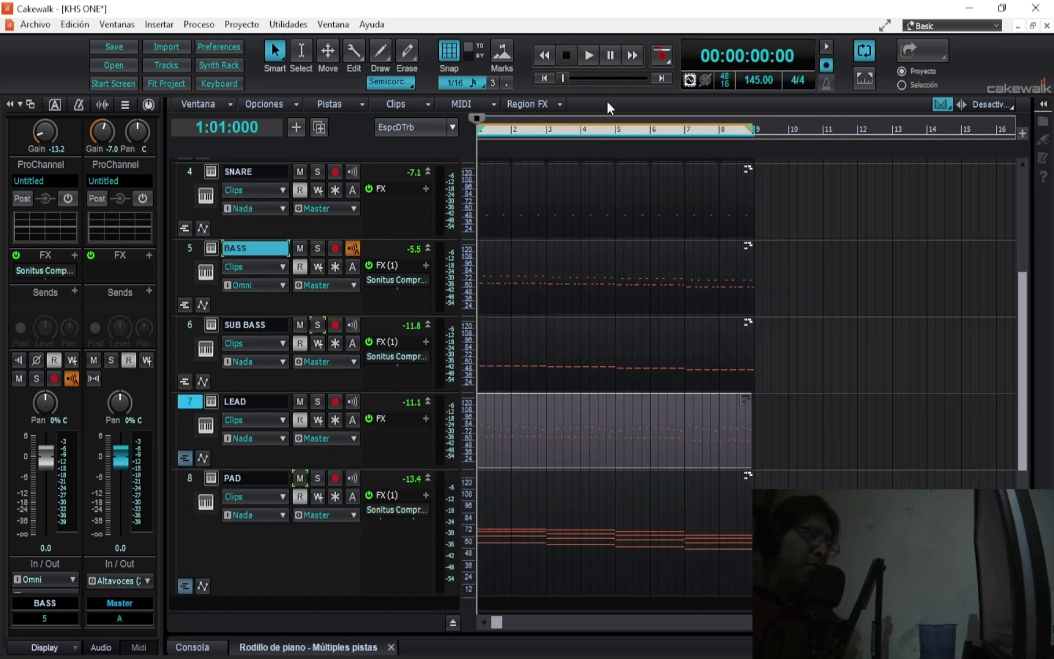
{"action": "left_click", "coordinate": [588, 56]}
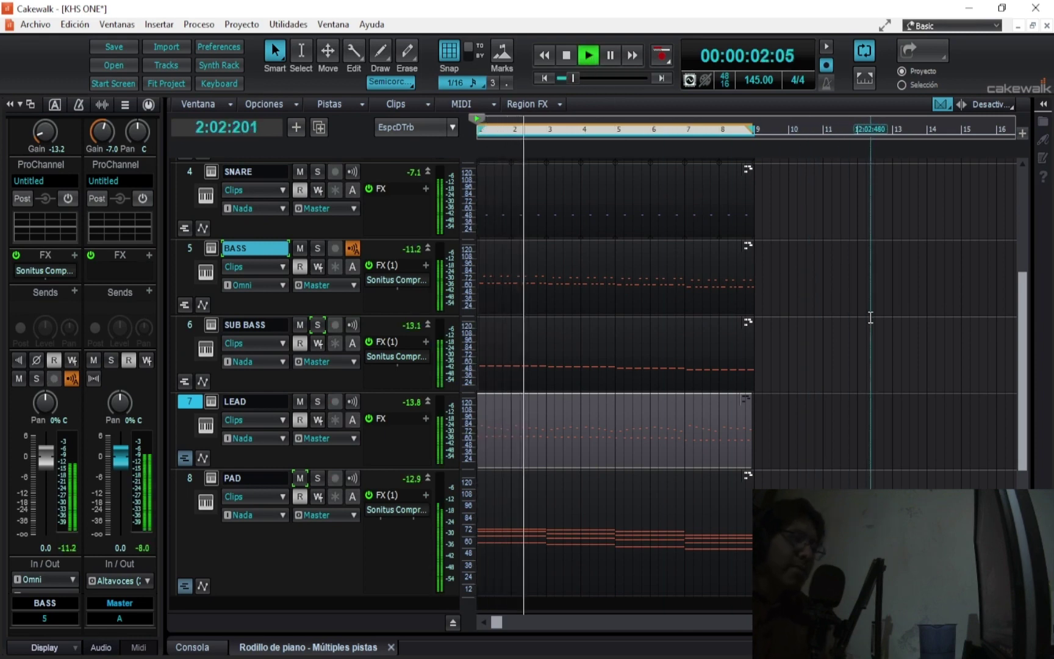
{"action": "scroll", "coordinate": [870, 318], "scroll_direction": "down", "scroll_amount": 1}
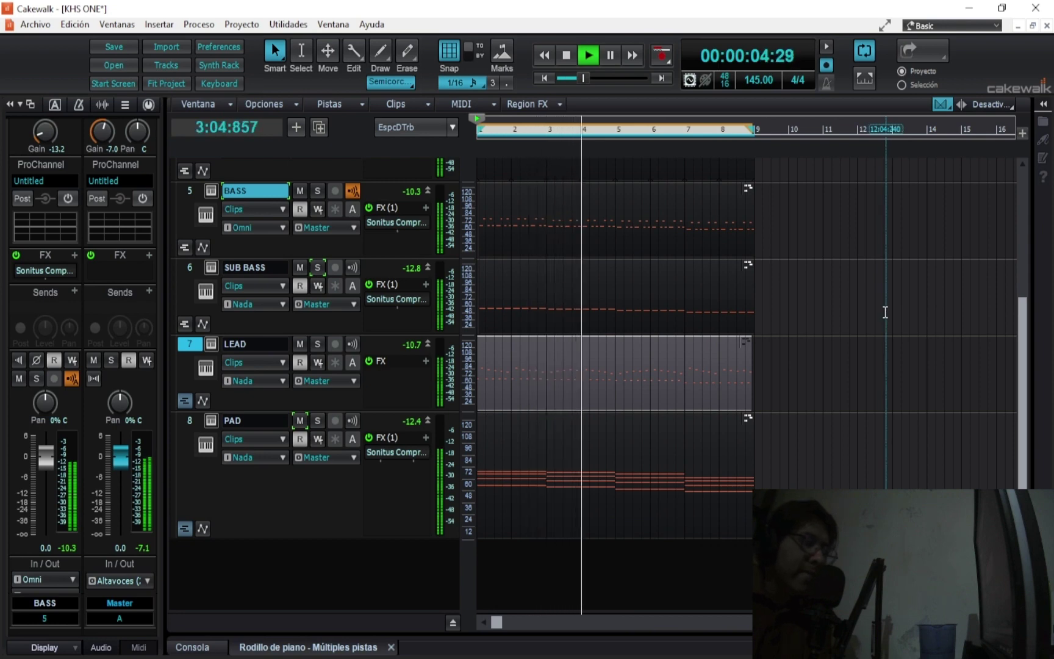
{"action": "scroll", "coordinate": [882, 306], "scroll_direction": "up", "scroll_amount": 1}
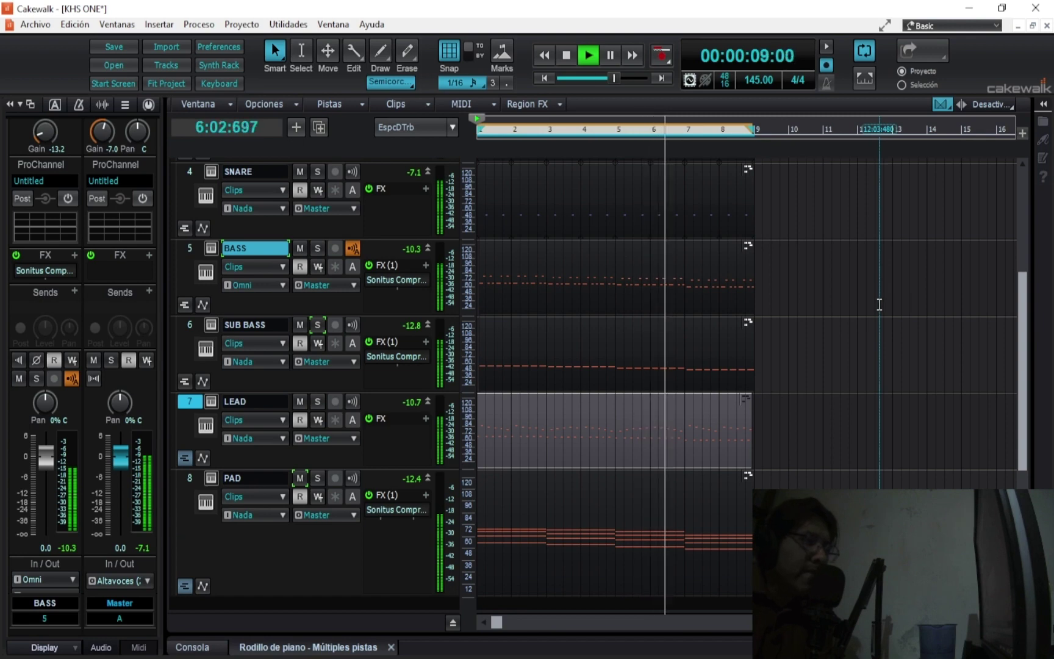
{"action": "scroll", "coordinate": [874, 305], "scroll_direction": "up", "scroll_amount": 1}
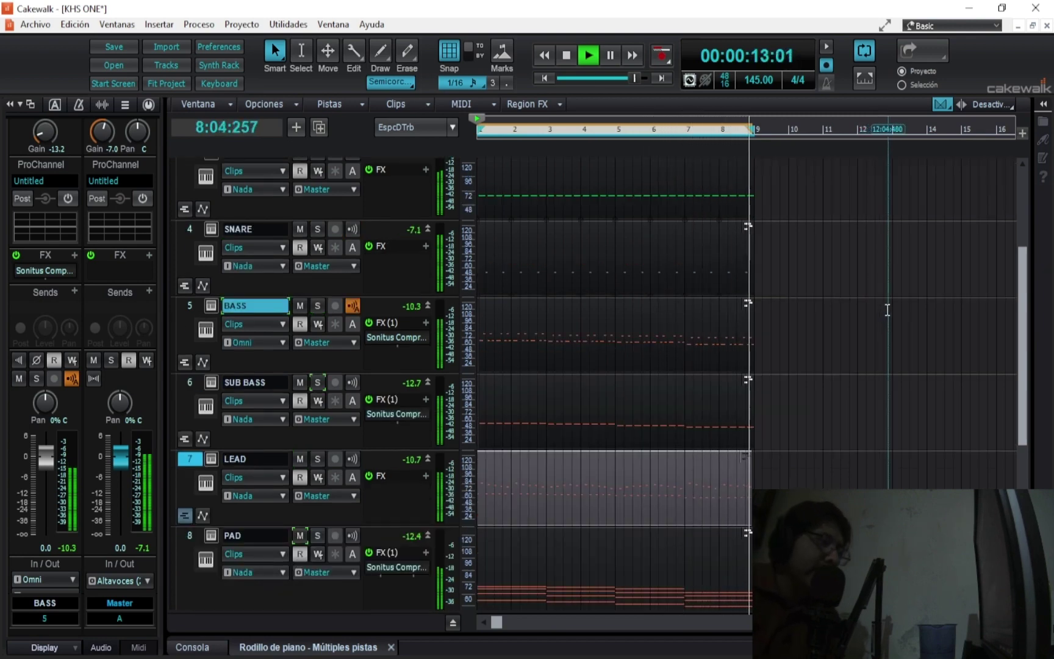
{"action": "left_click", "coordinate": [566, 55]}
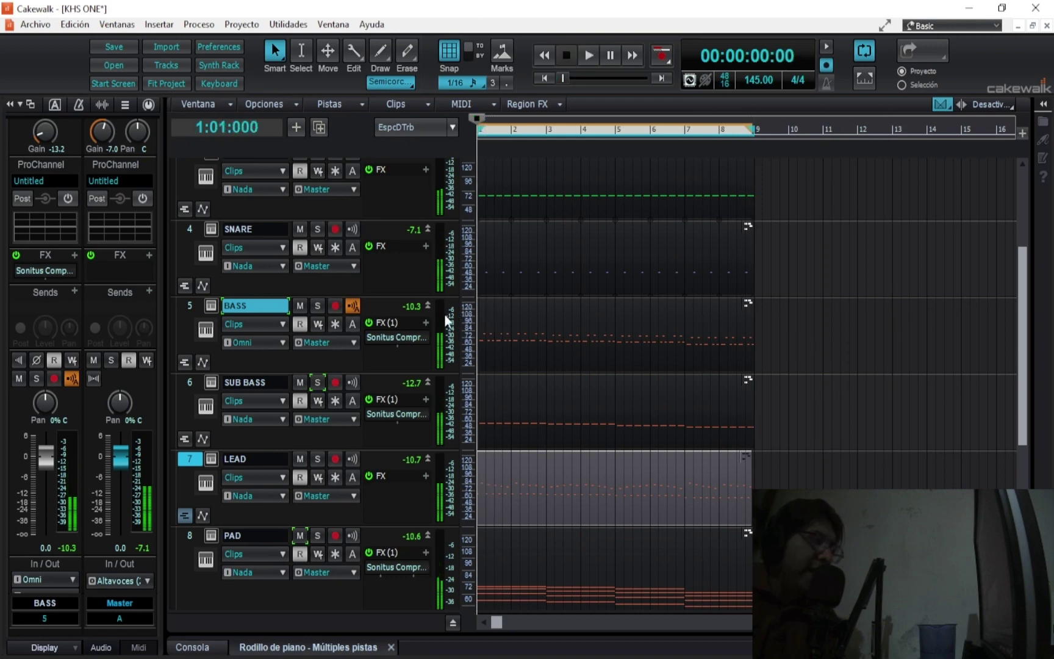
{"action": "scroll", "coordinate": [539, 322], "scroll_direction": "down", "scroll_amount": 3}
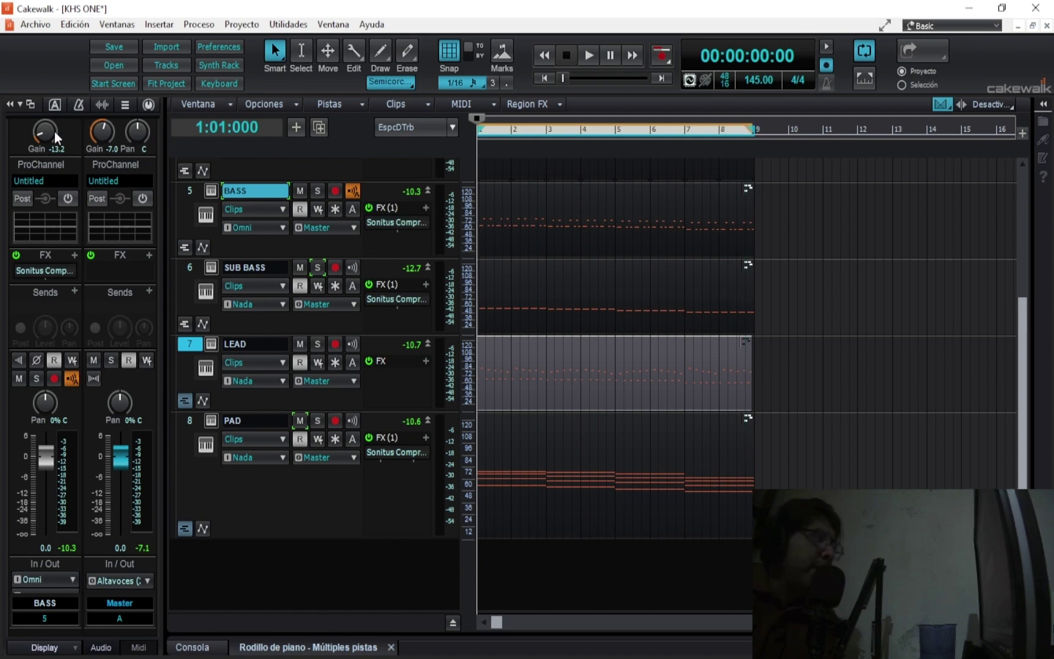
{"action": "scroll", "coordinate": [808, 331], "scroll_direction": "down", "scroll_amount": 2}
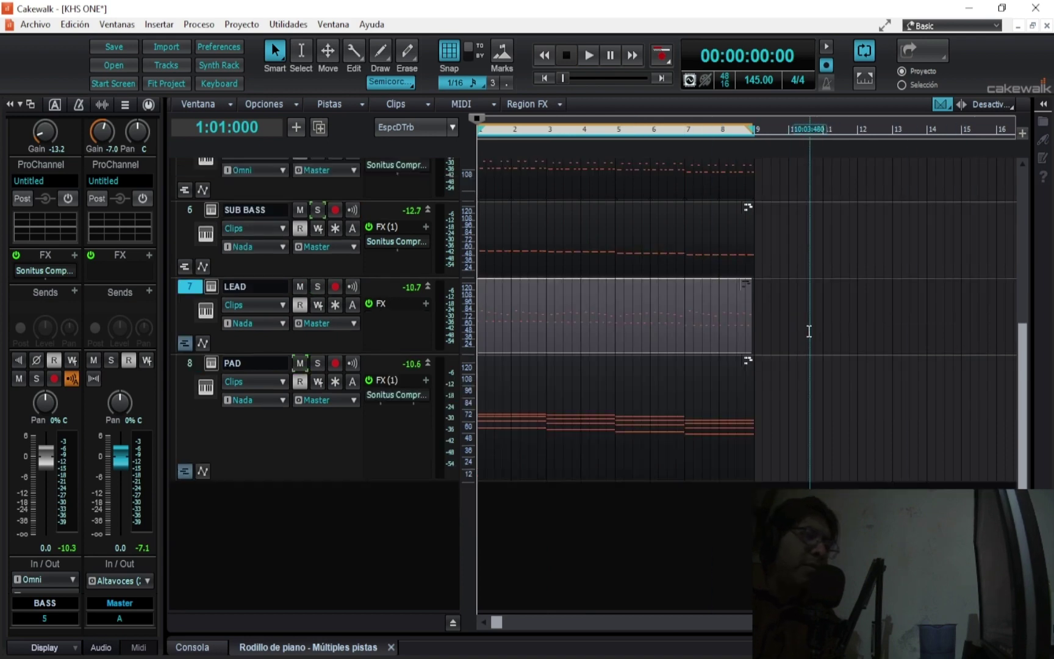
{"action": "scroll", "coordinate": [808, 331], "scroll_direction": "up", "scroll_amount": 10}
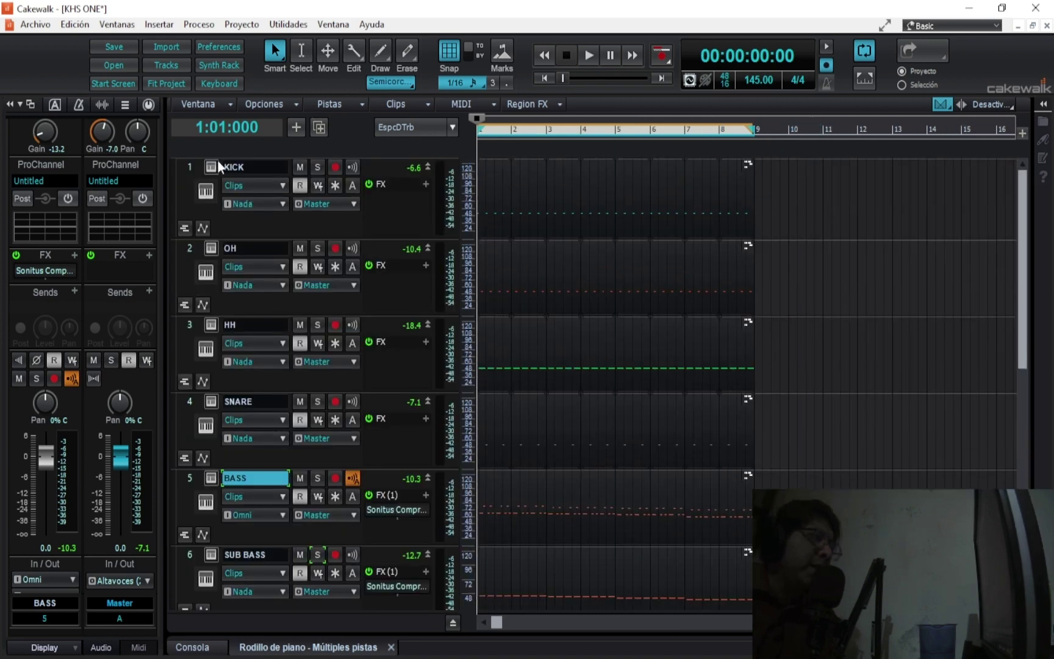
{"action": "double_click", "coordinate": [244, 409]}
{"action": "scroll", "coordinate": [191, 398], "scroll_direction": "down", "scroll_amount": 2}
{"action": "scroll", "coordinate": [193, 230], "scroll_direction": "up", "scroll_amount": 2}
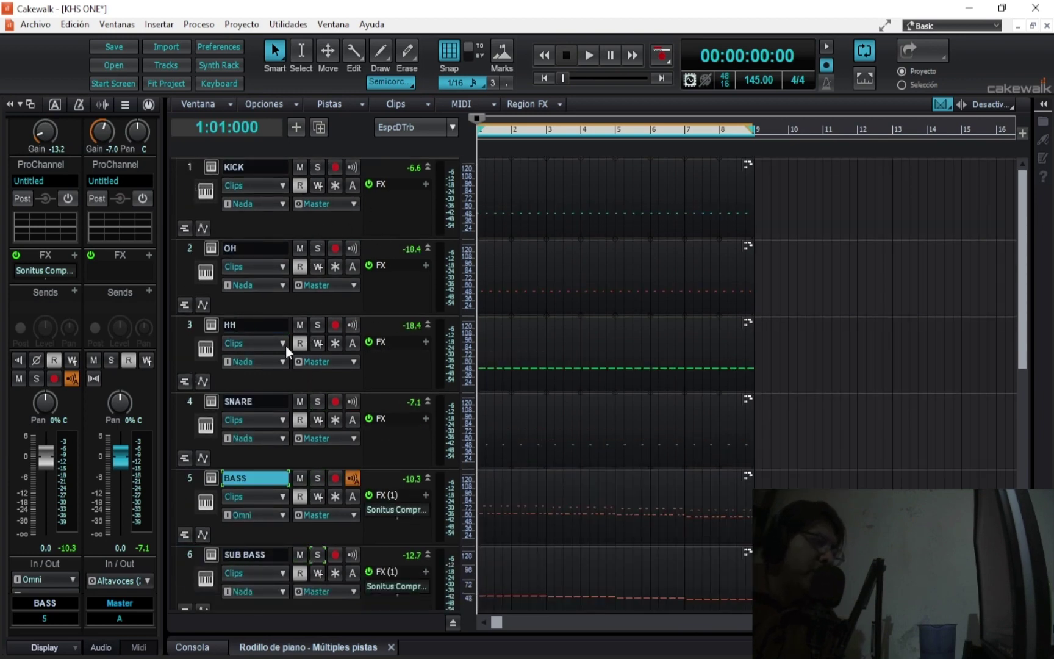
- Mute the SUB BASS, LEAD and PAD tracks, leaving the drum tracks and BASS audible
{"action": "scroll", "coordinate": [244, 427], "scroll_direction": "down", "scroll_amount": 3}
{"action": "left_click", "coordinate": [200, 519]}
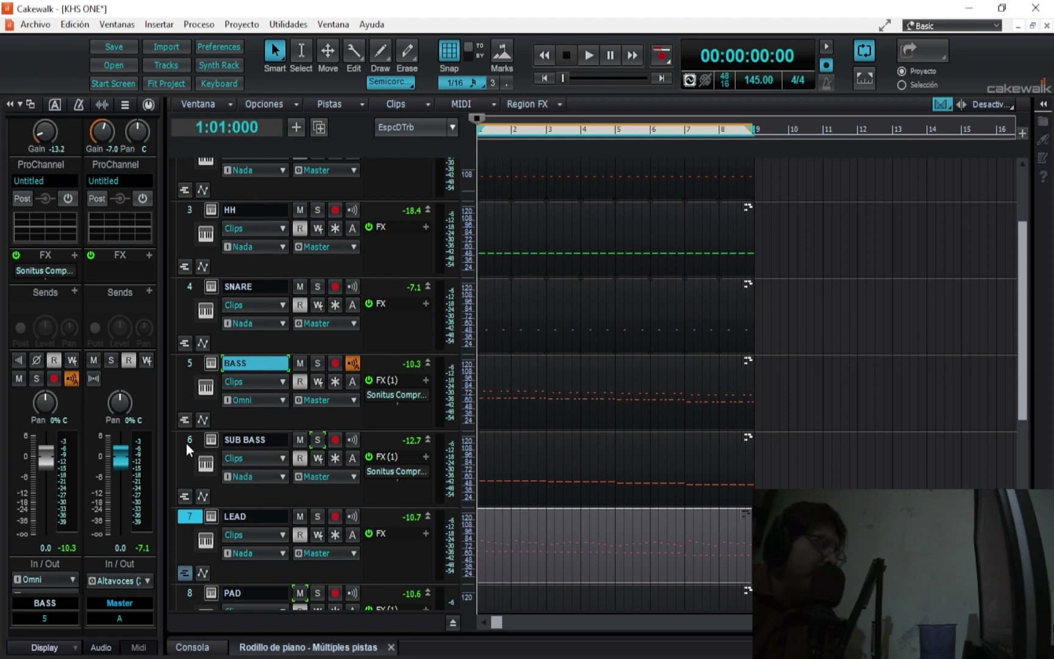
{"action": "left_click", "coordinate": [299, 439]}
{"action": "left_click", "coordinate": [301, 516]}
{"action": "scroll", "coordinate": [277, 431], "scroll_direction": "down", "scroll_amount": 2}
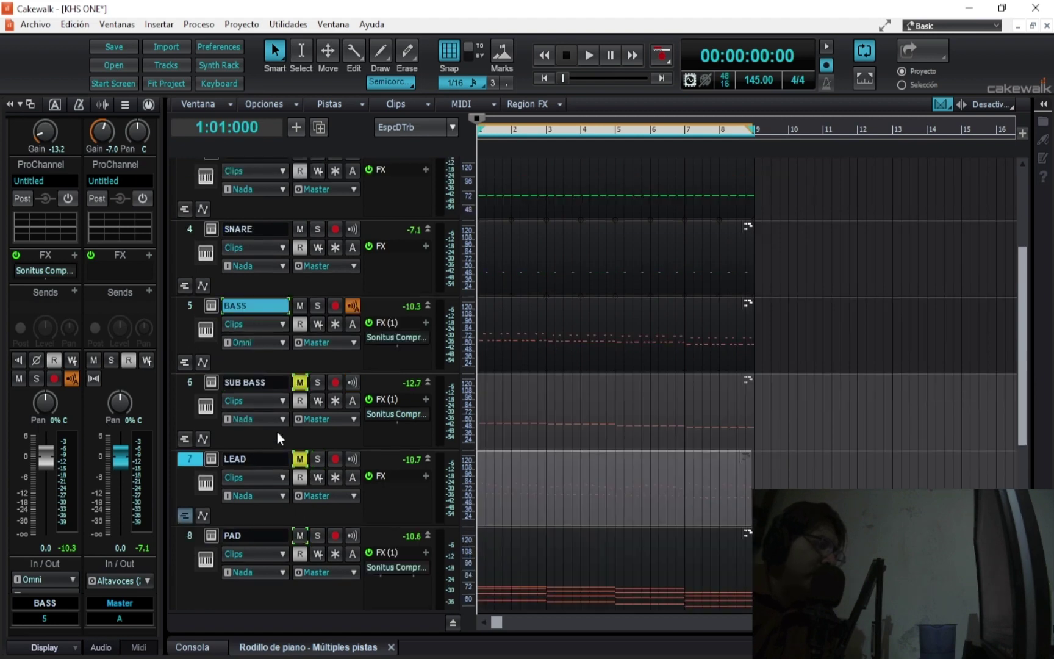
{"action": "left_click", "coordinate": [299, 535]}
{"action": "scroll", "coordinate": [449, 374], "scroll_direction": "up", "scroll_amount": 3}
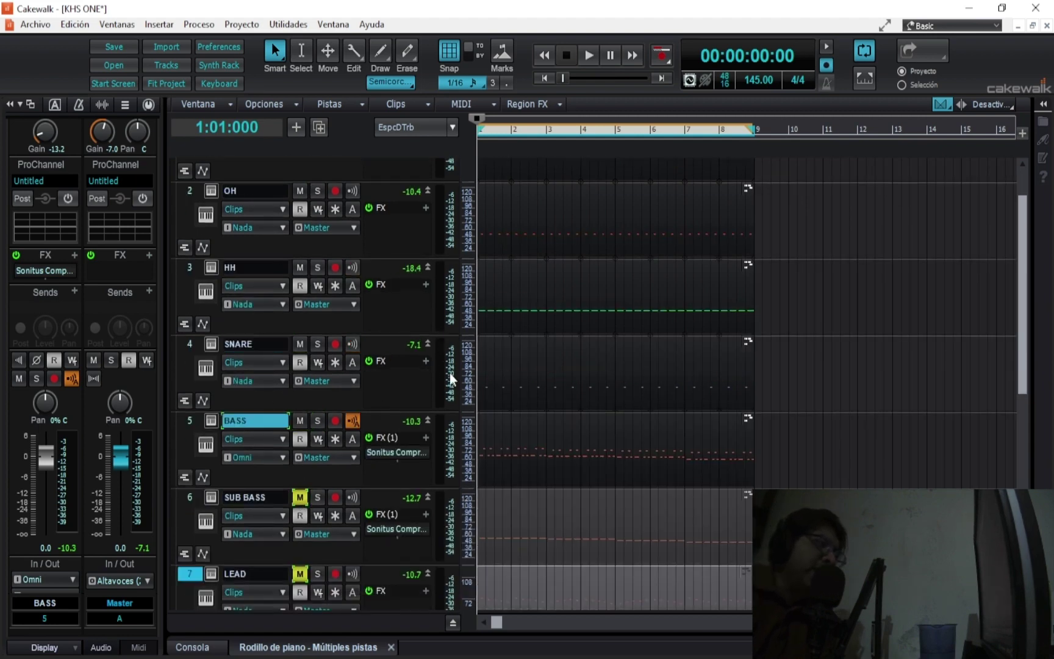
- Start project playback and load the BASS - 303 preset in the BASS track's kHs ONE synth
{"action": "left_click", "coordinate": [589, 56]}
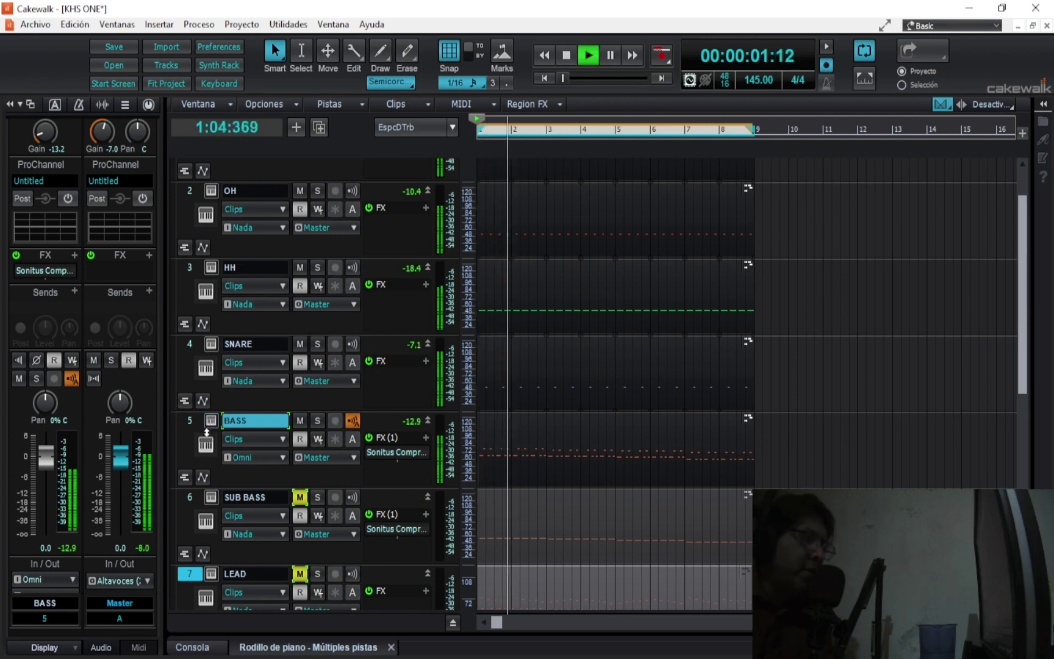
{"action": "left_click", "coordinate": [206, 442]}
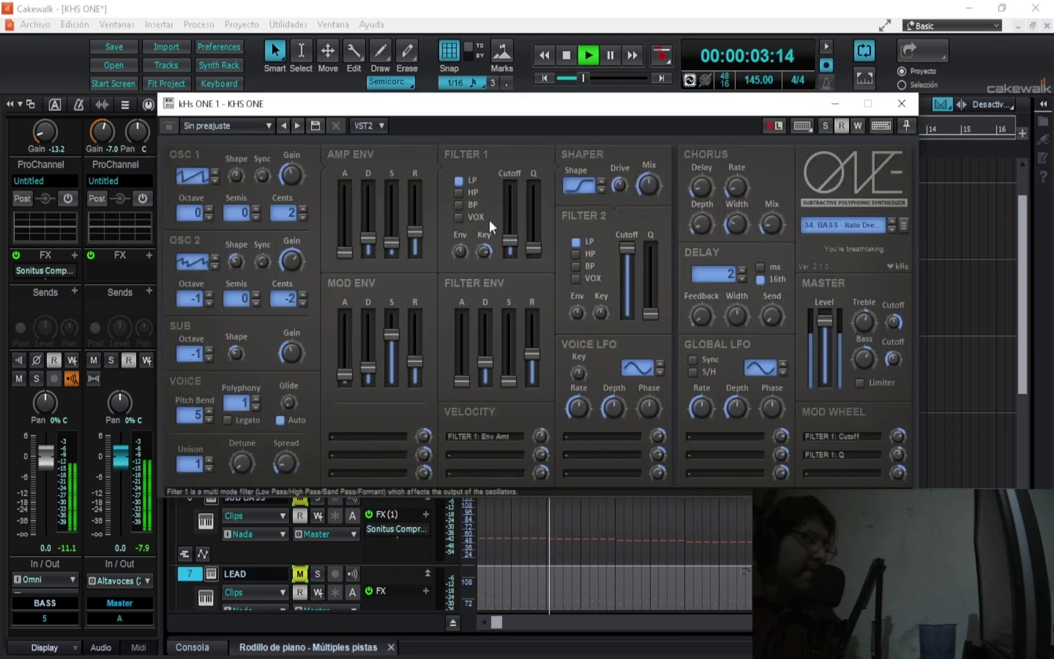
{"action": "left_click", "coordinate": [842, 225]}
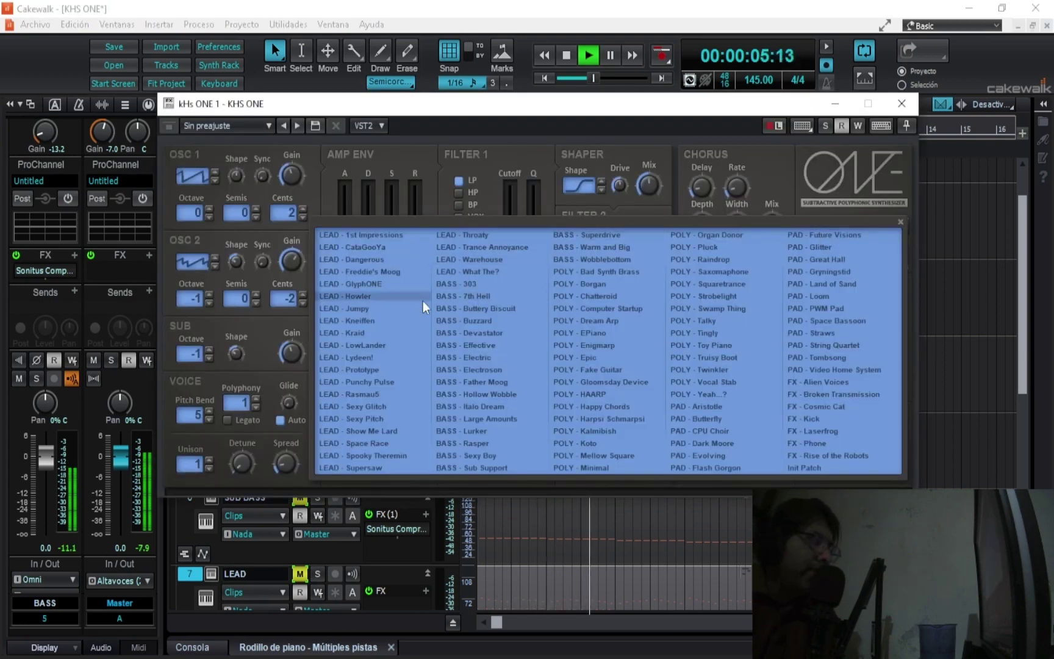
{"action": "left_click", "coordinate": [464, 284]}
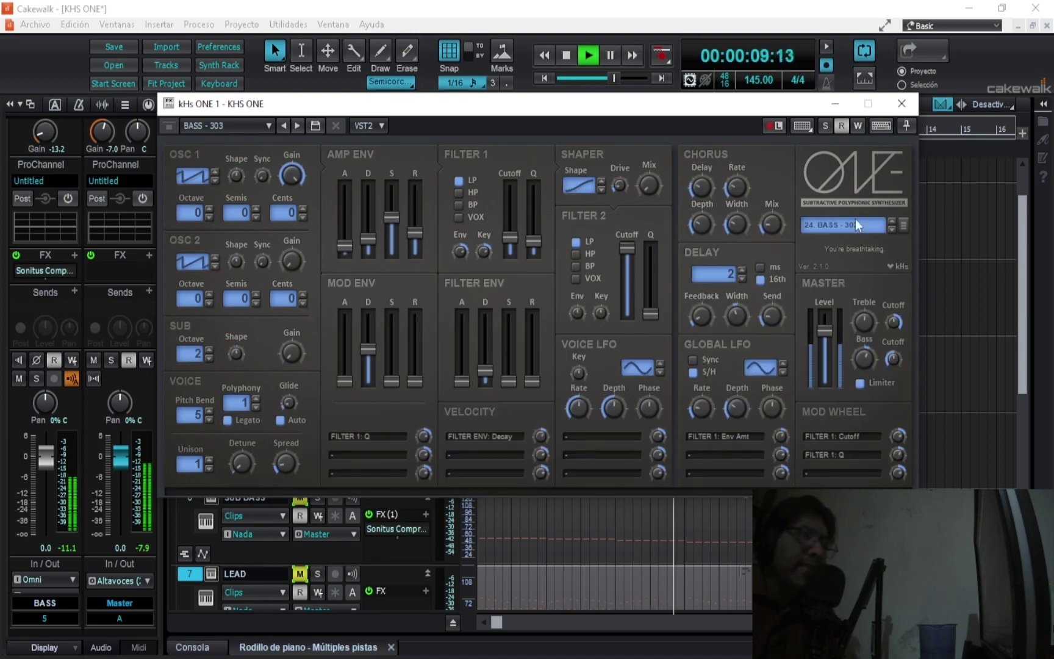
- Audition the BASS track's kHs ONE bass presets one by one during playback, from BASS - 7th Hell through BASS - Wobblebottom
{"action": "left_click", "coordinate": [892, 233]}
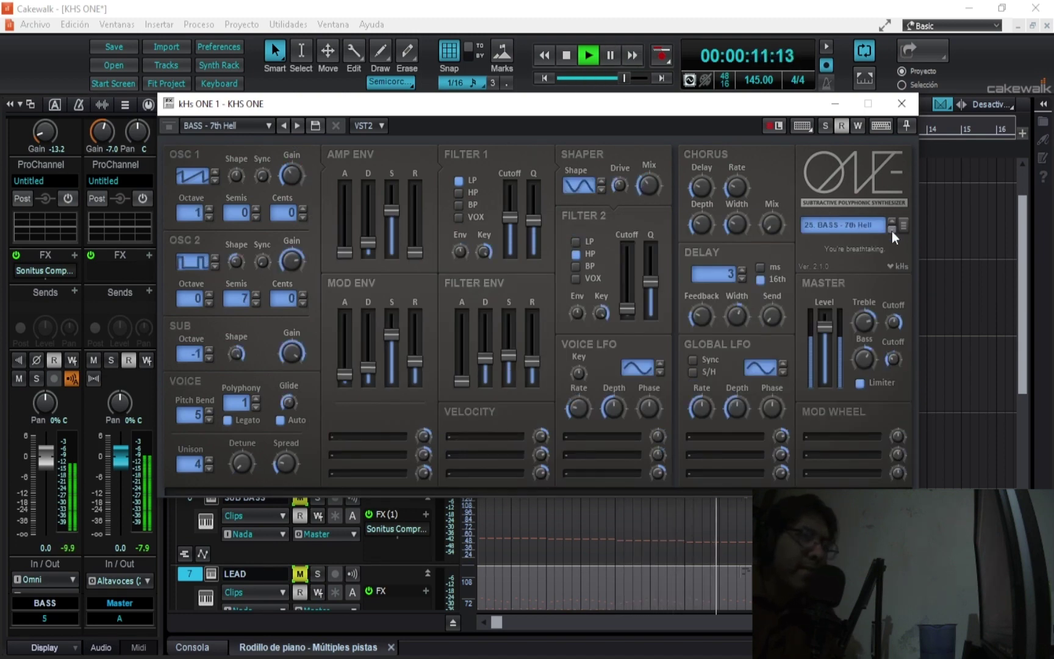
{"action": "left_click", "coordinate": [893, 233]}
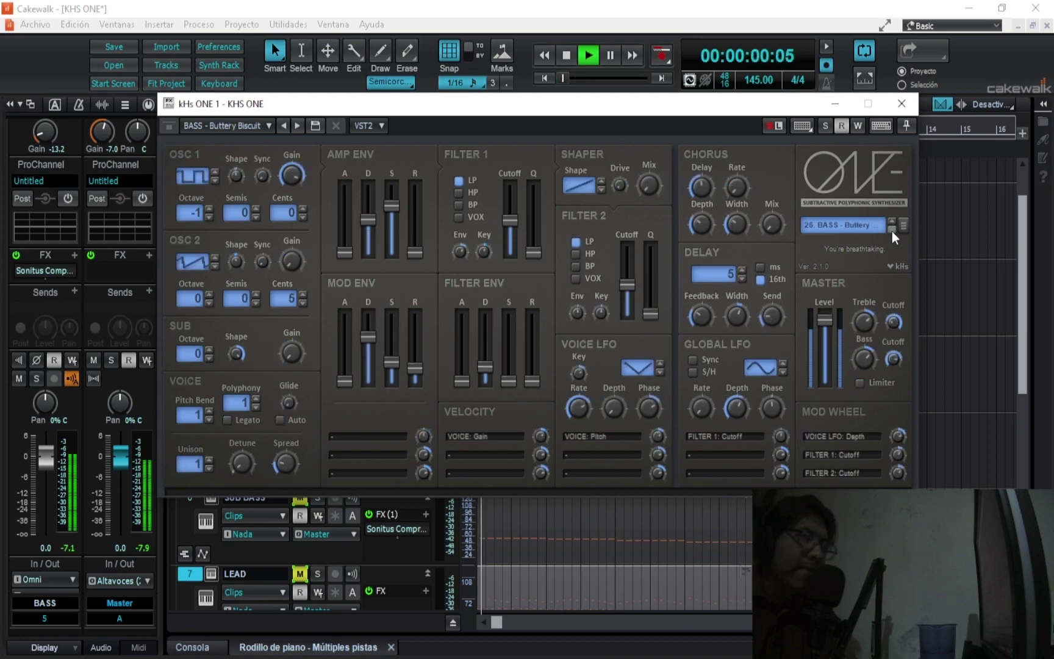
{"action": "left_click", "coordinate": [891, 229]}
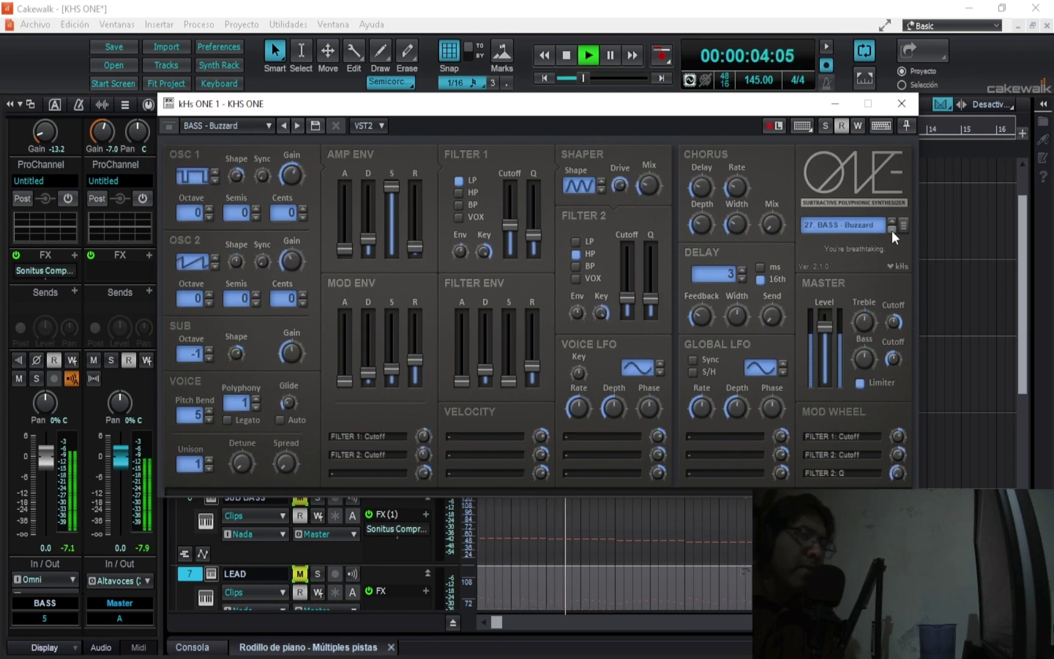
{"action": "left_click", "coordinate": [891, 229]}
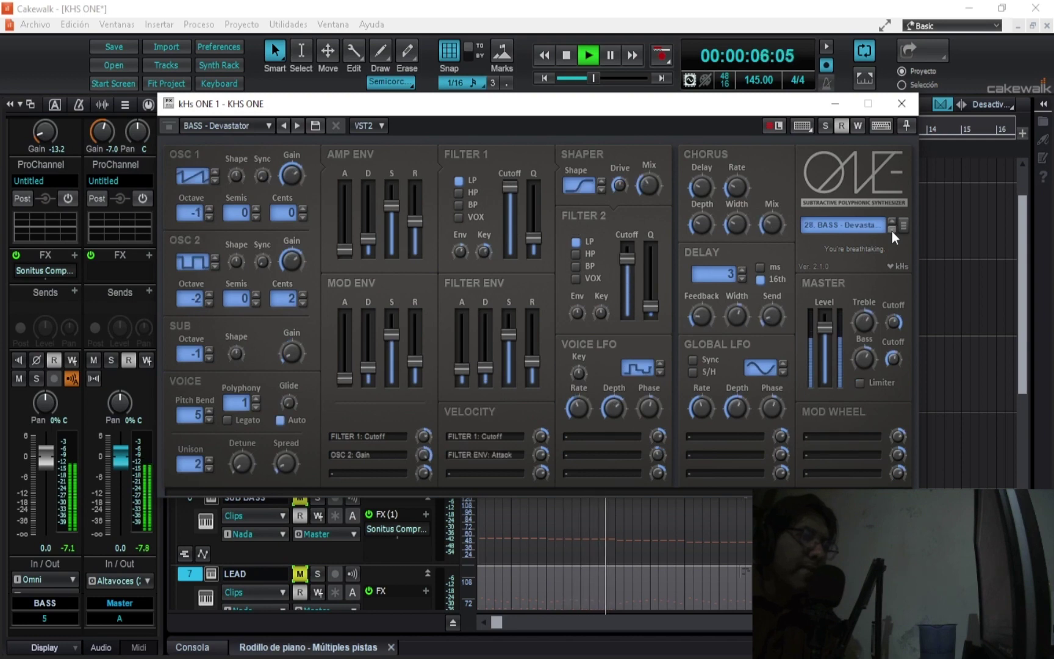
{"action": "left_click", "coordinate": [892, 229]}
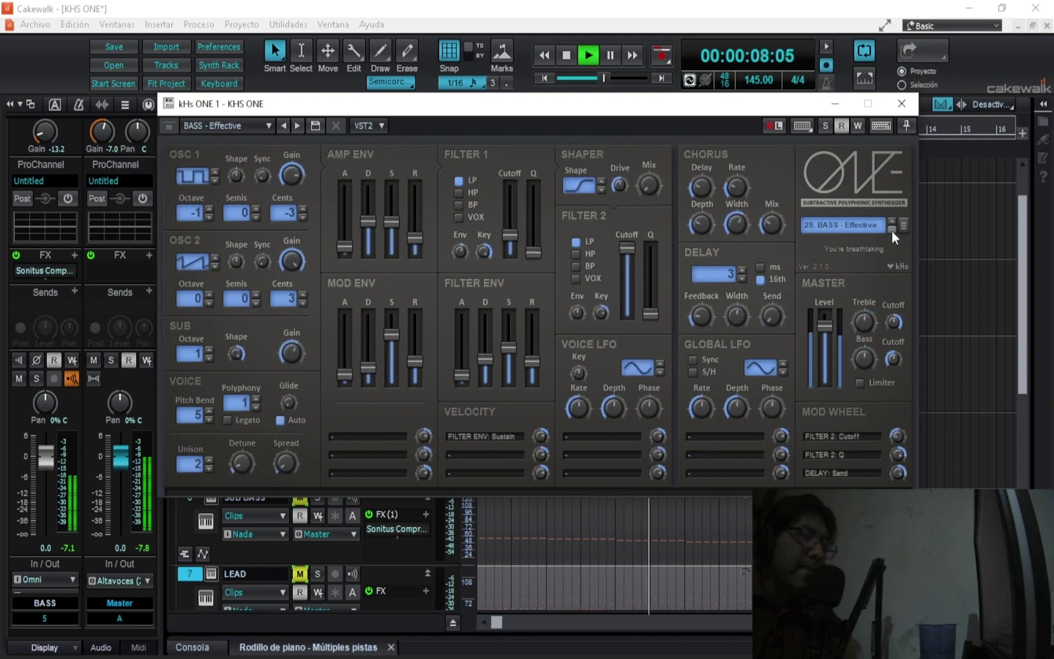
{"action": "left_click", "coordinate": [892, 230]}
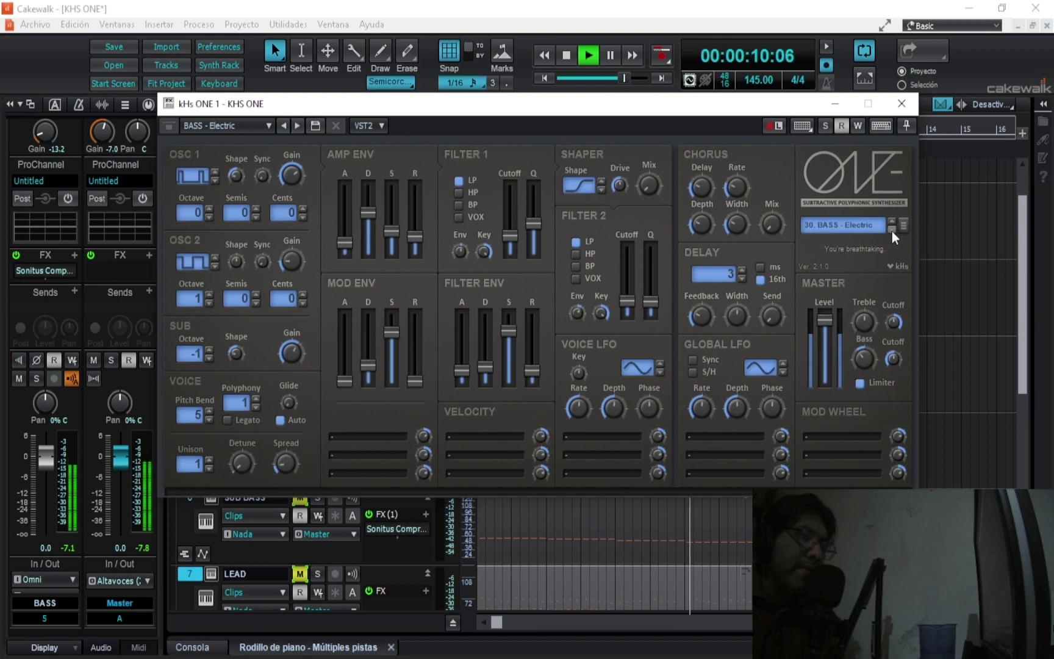
{"action": "left_click", "coordinate": [893, 231]}
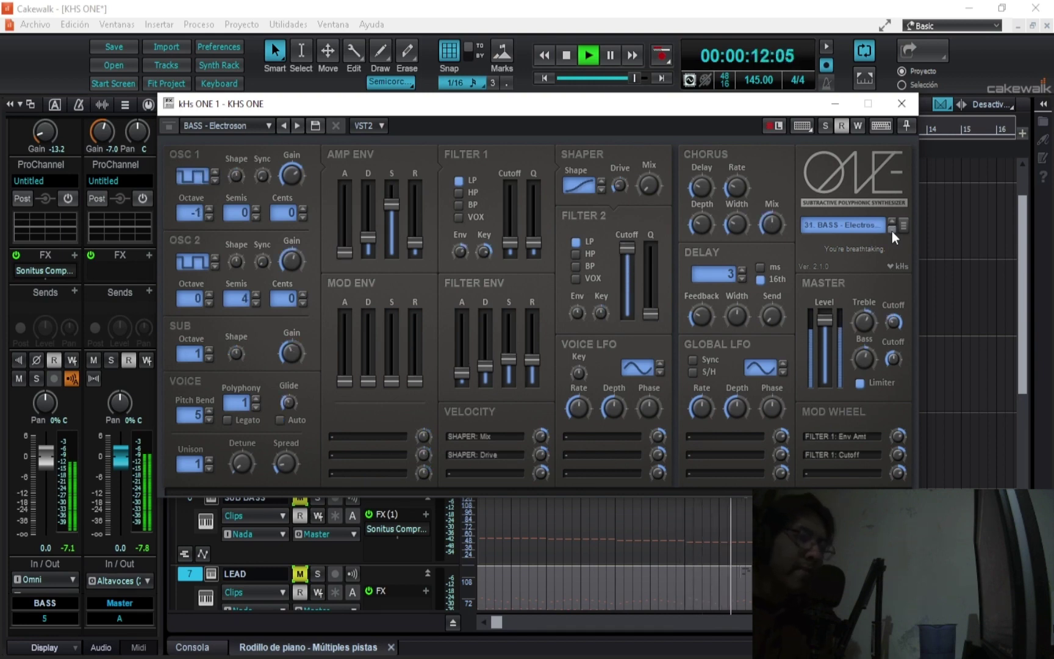
{"action": "left_click", "coordinate": [893, 230]}
{"action": "left_click", "coordinate": [892, 230]}
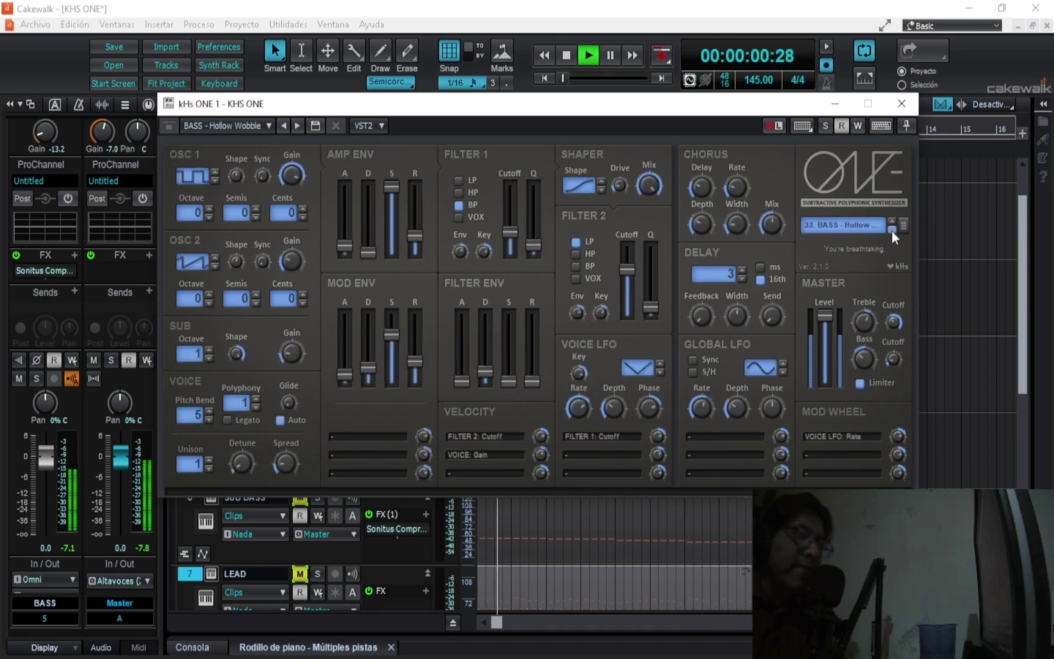
{"action": "left_click", "coordinate": [892, 230]}
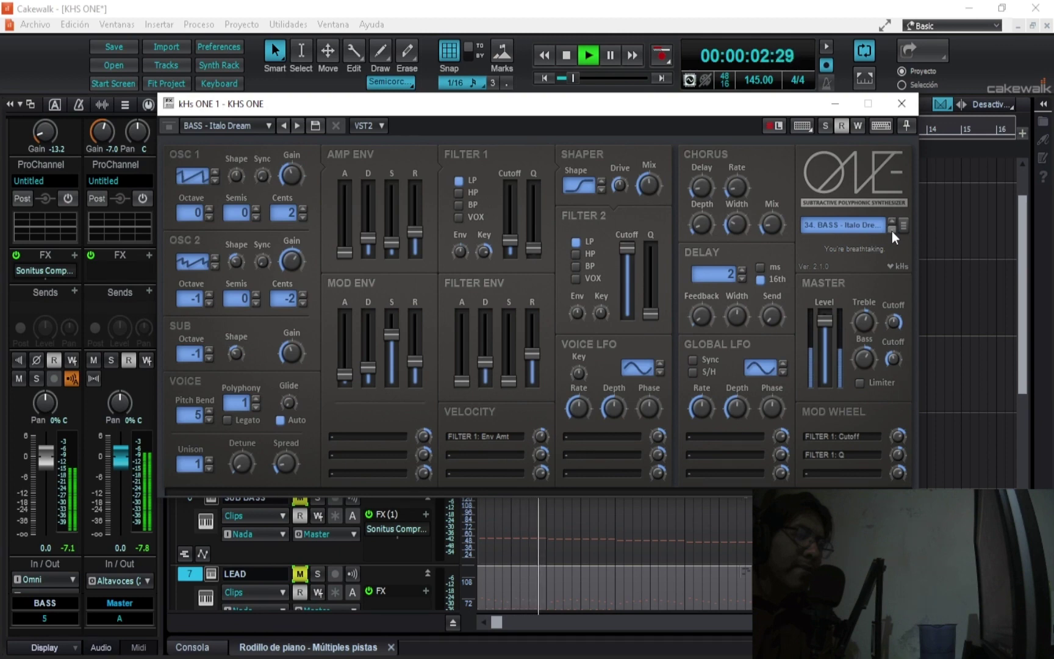
{"action": "left_click", "coordinate": [892, 230]}
{"action": "left_click", "coordinate": [892, 230]}
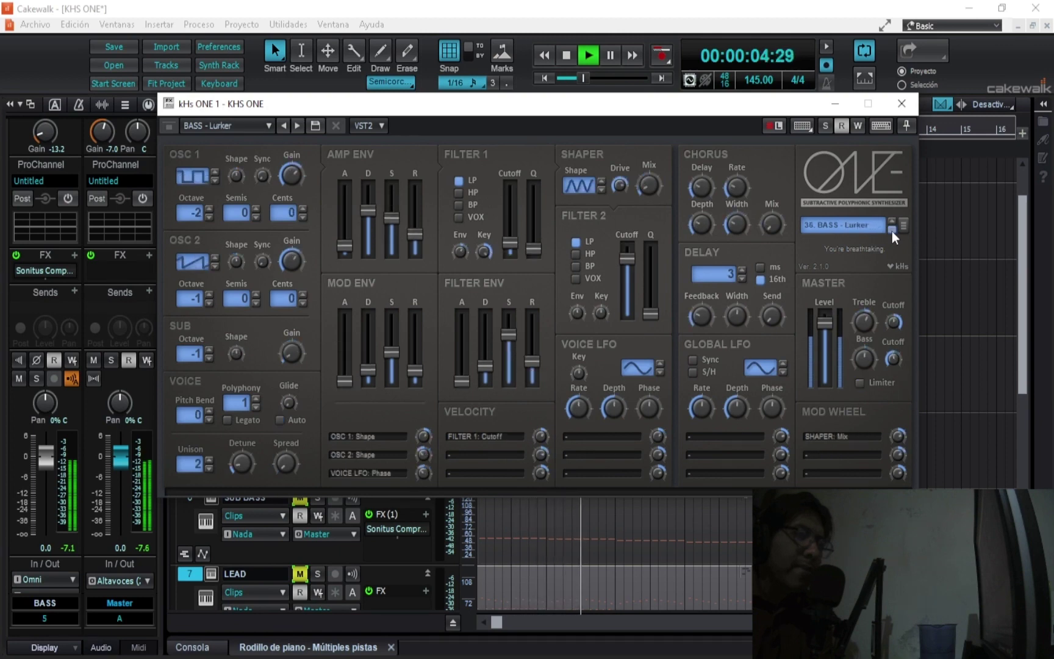
{"action": "left_click", "coordinate": [892, 231]}
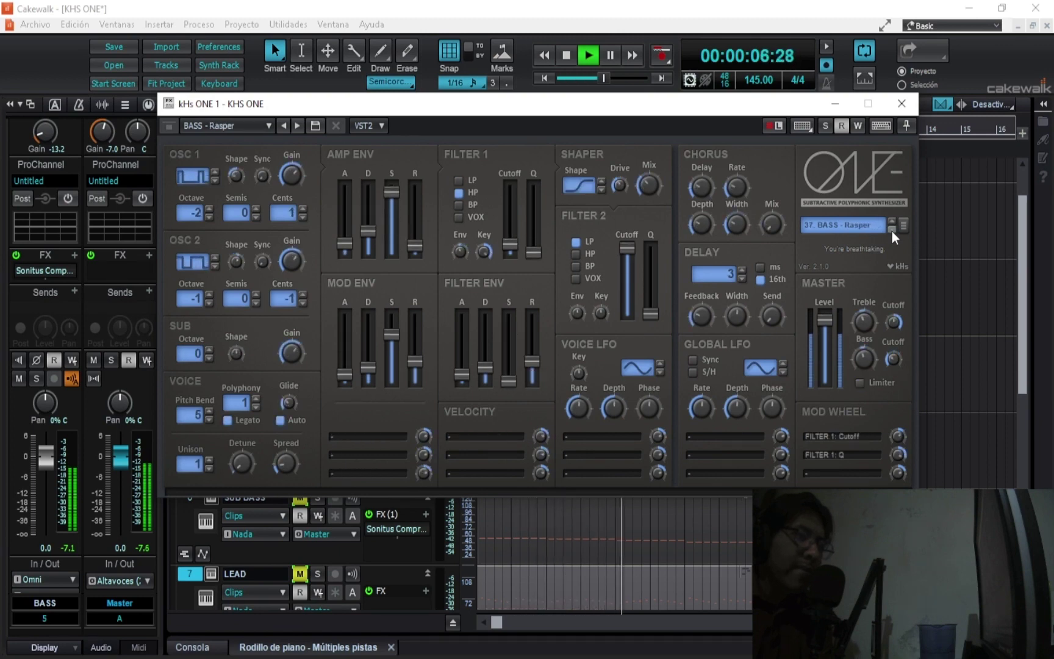
{"action": "left_click", "coordinate": [892, 231]}
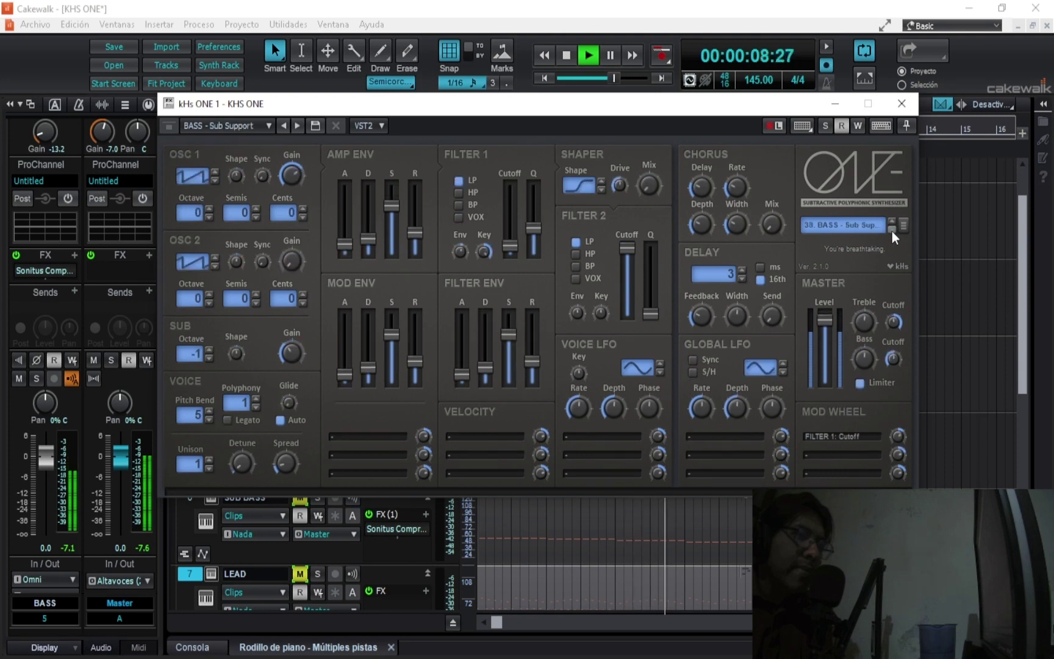
{"action": "left_click", "coordinate": [893, 231]}
{"action": "left_click", "coordinate": [892, 231]}
{"action": "left_click", "coordinate": [893, 231]}
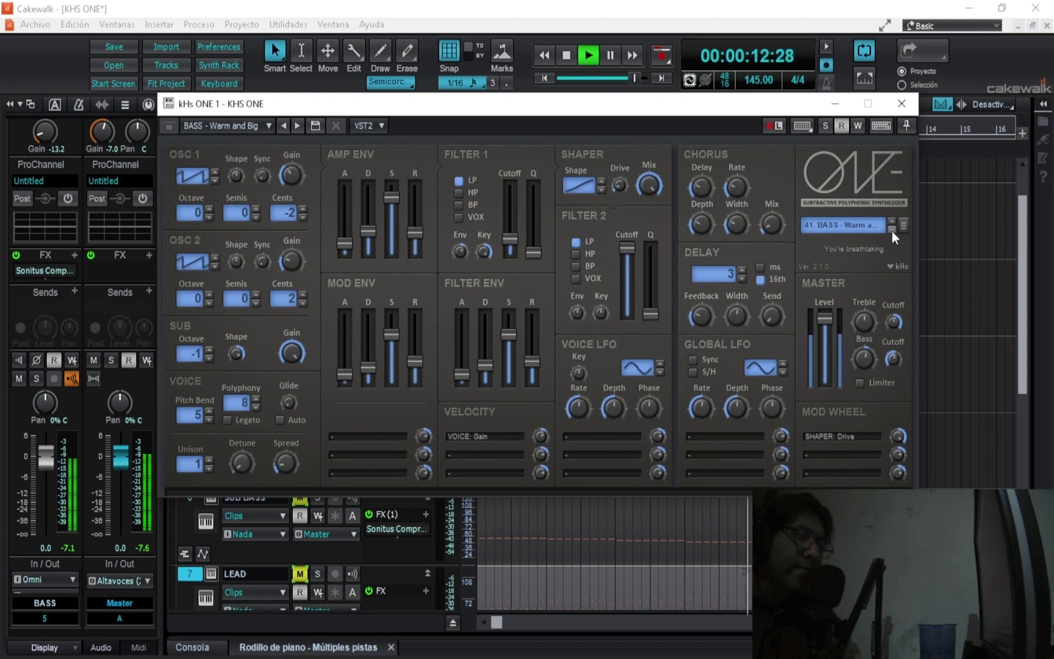
{"action": "left_click", "coordinate": [892, 231]}
{"action": "left_click", "coordinate": [892, 231]}
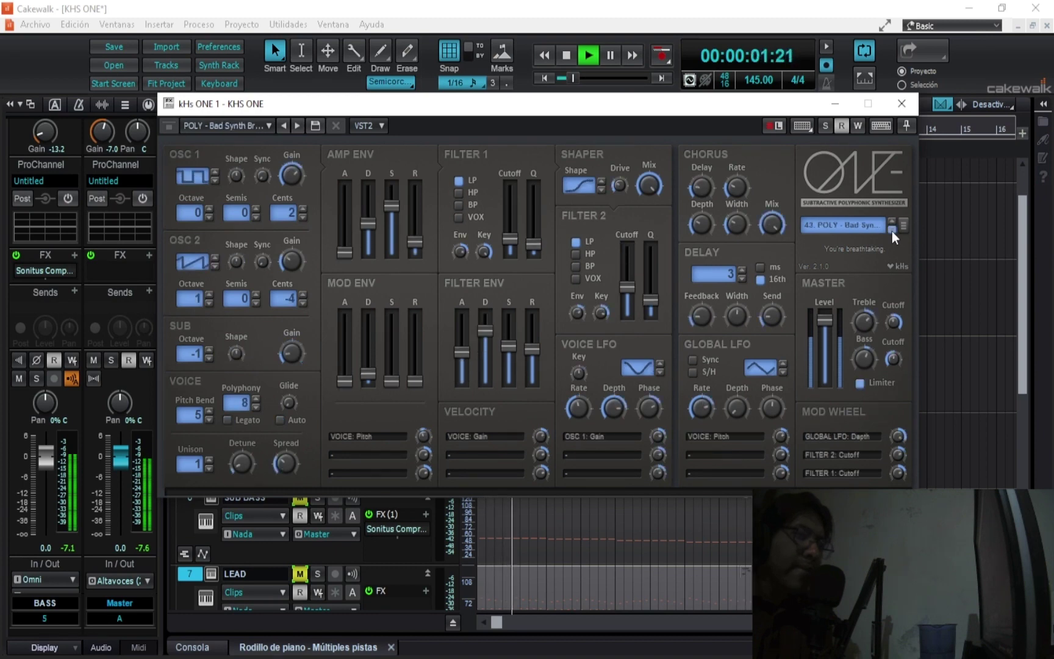
{"action": "left_click", "coordinate": [892, 230]}
- Load the BASS - Buttery Biscuit preset in the BASS track's kHs ONE synth and close its window
{"action": "left_click", "coordinate": [842, 224]}
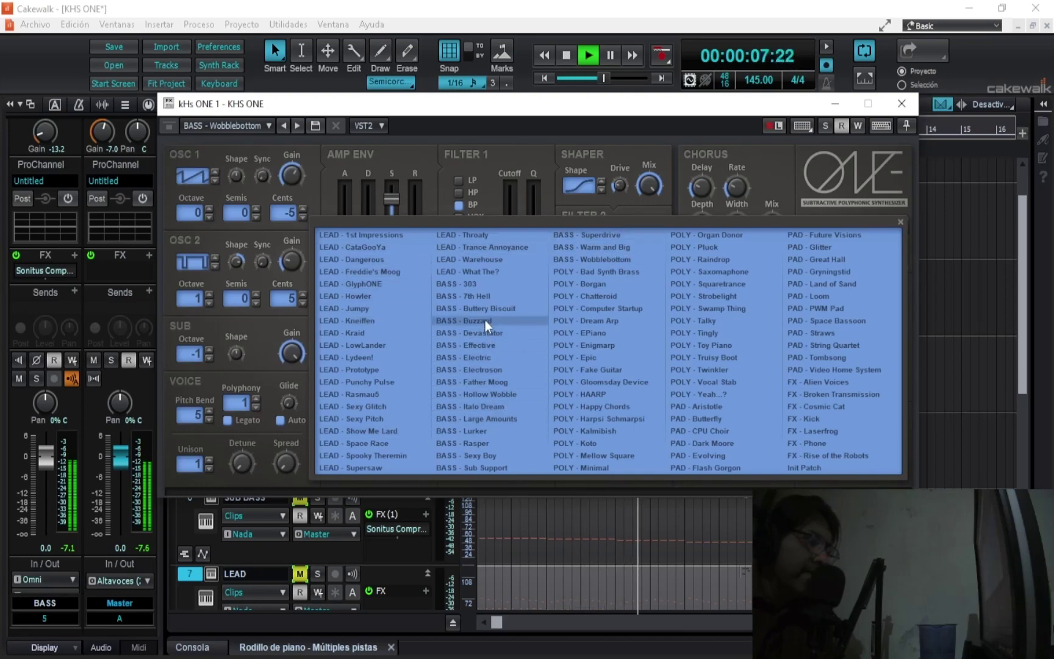
{"action": "left_click", "coordinate": [500, 309]}
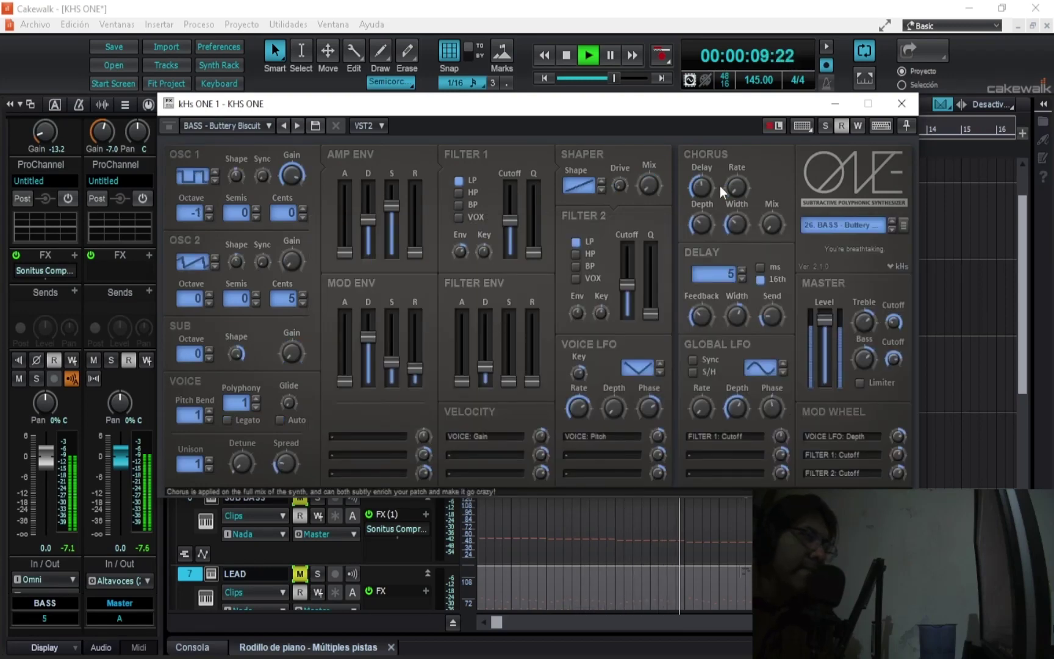
{"action": "left_click", "coordinate": [901, 103]}
- Unmute the SUB BASS track, solo it and select its clip
{"action": "scroll", "coordinate": [342, 421], "scroll_direction": "down", "scroll_amount": 3}
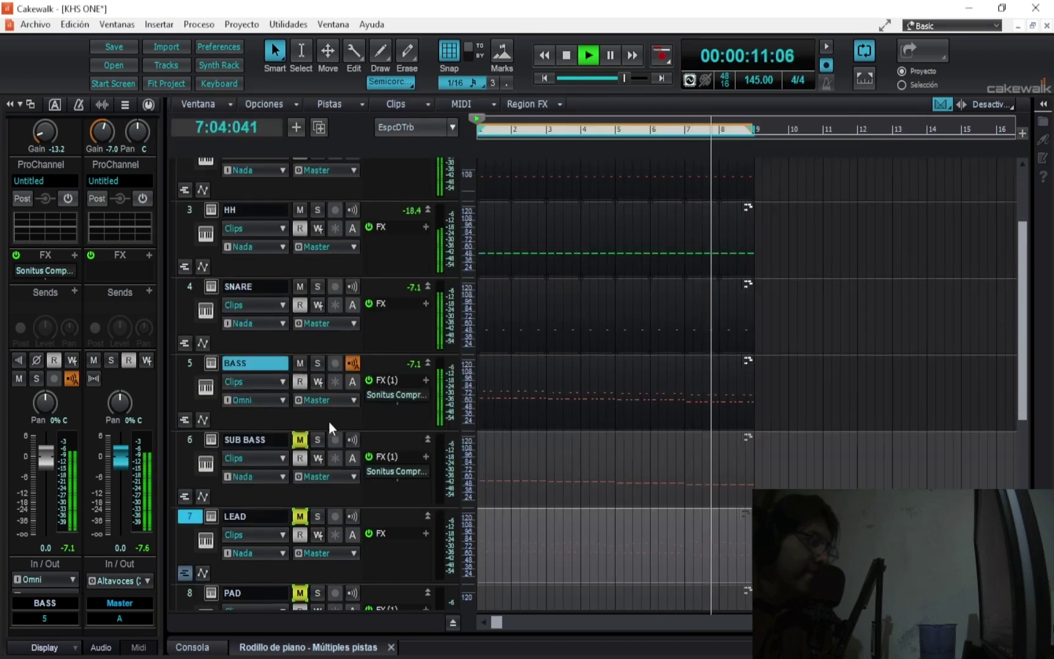
{"action": "left_click", "coordinate": [299, 440]}
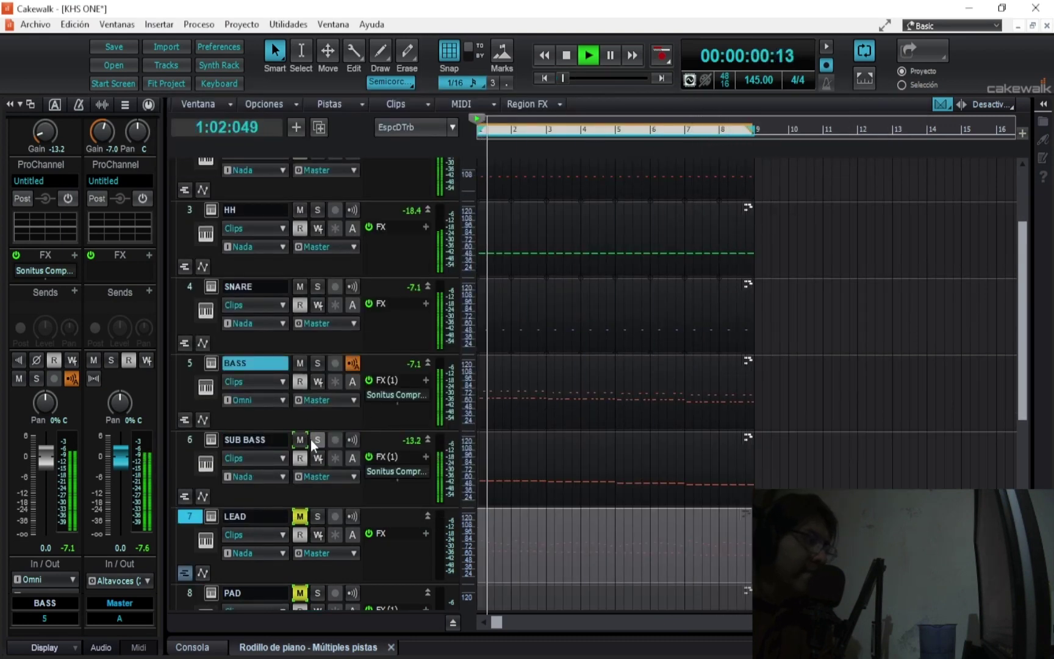
{"action": "left_click", "coordinate": [318, 439]}
{"action": "left_click", "coordinate": [517, 449]}
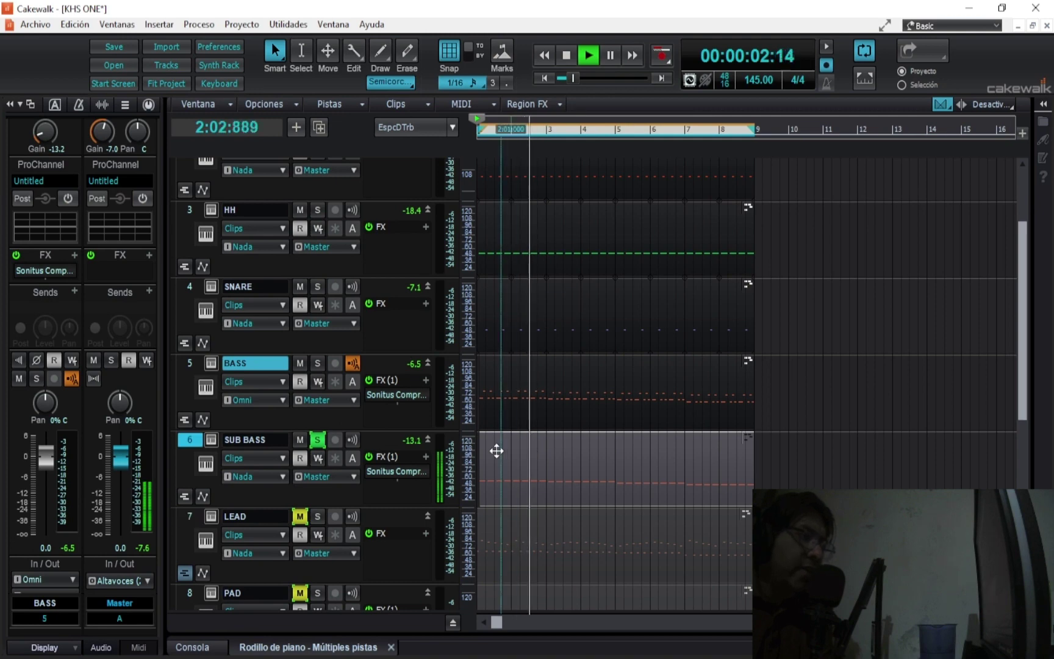
- Look over the preset list in the SUB BASS track's kHs ONE synth, close its window and unsolo the track
{"action": "left_click", "coordinate": [208, 442]}
{"action": "left_click", "coordinate": [208, 442]}
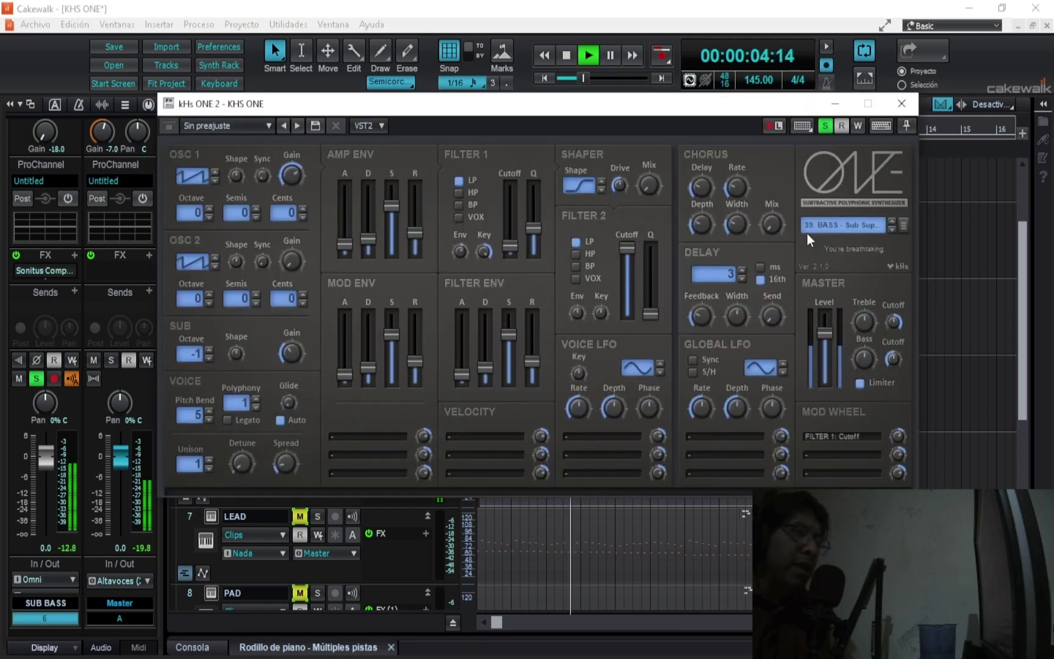
{"action": "left_click", "coordinate": [840, 229]}
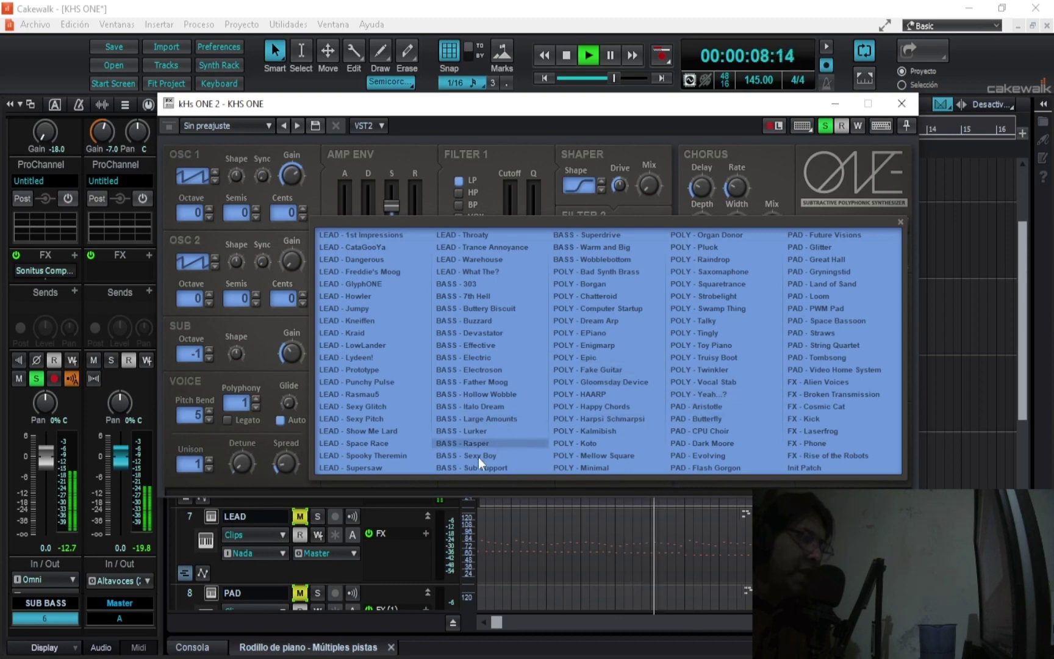
{"action": "left_click", "coordinate": [902, 103]}
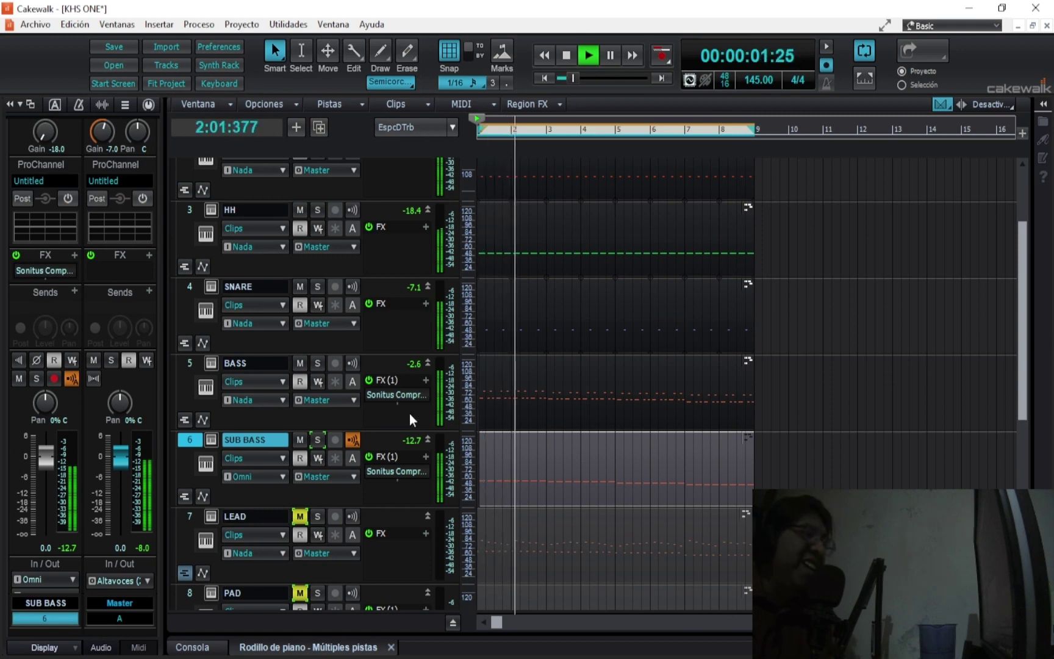
- Stop playback and unmute the LEAD track
{"action": "scroll", "coordinate": [431, 318], "scroll_direction": "down", "scroll_amount": 2}
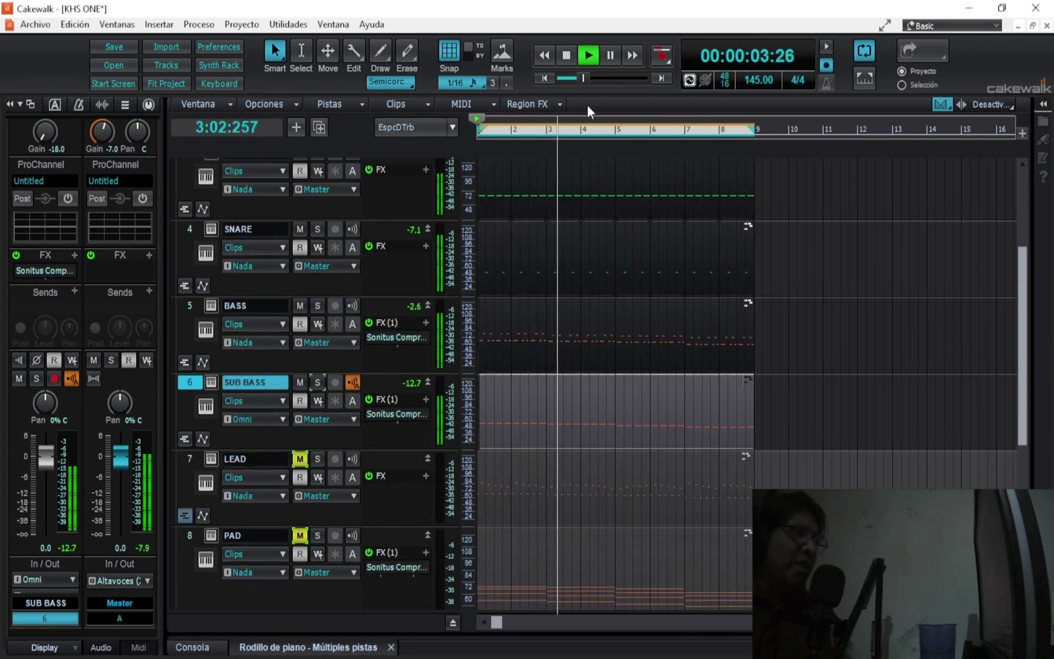
{"action": "left_click", "coordinate": [566, 55]}
{"action": "left_click", "coordinate": [303, 459]}
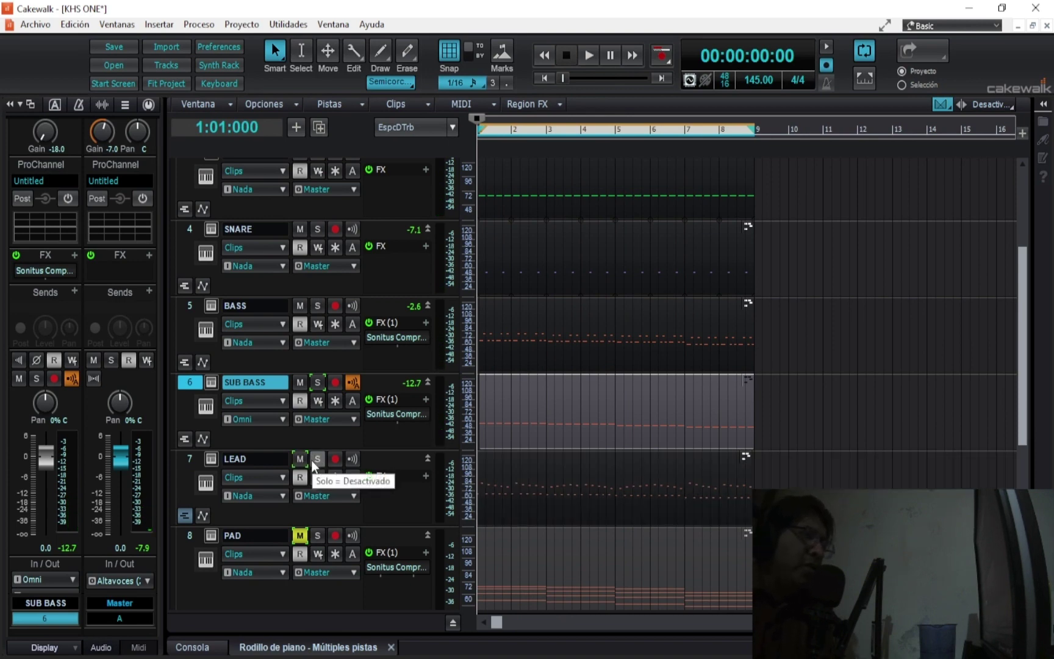
- View the LEAD track's kHs ONE synth, close its window, and play the project with LEAD soloed
{"action": "left_click", "coordinate": [211, 459]}
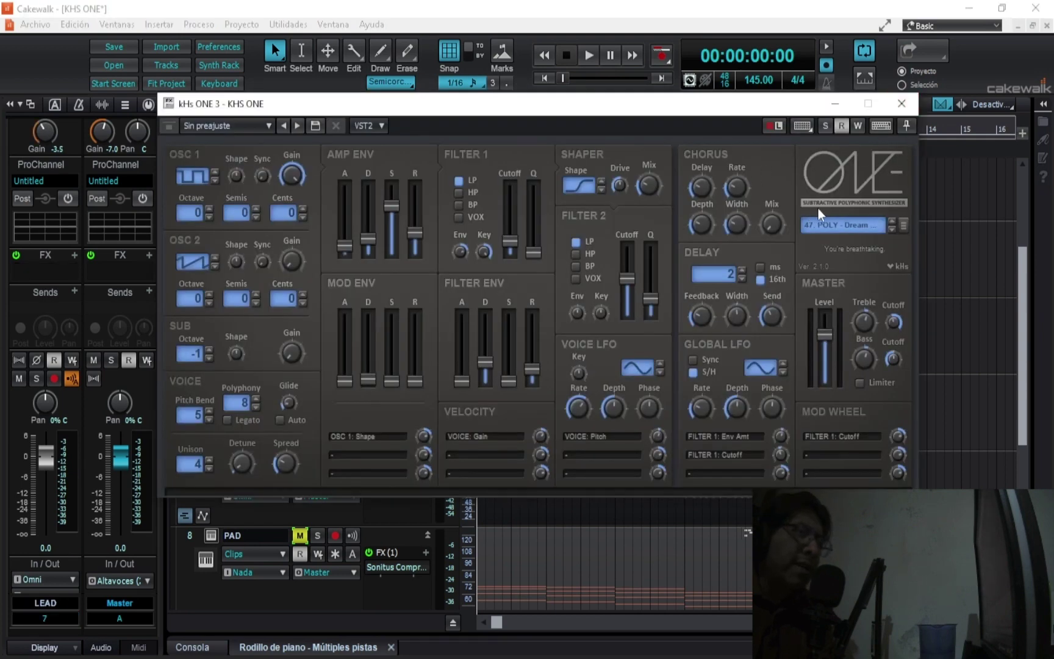
{"action": "left_click", "coordinate": [902, 105]}
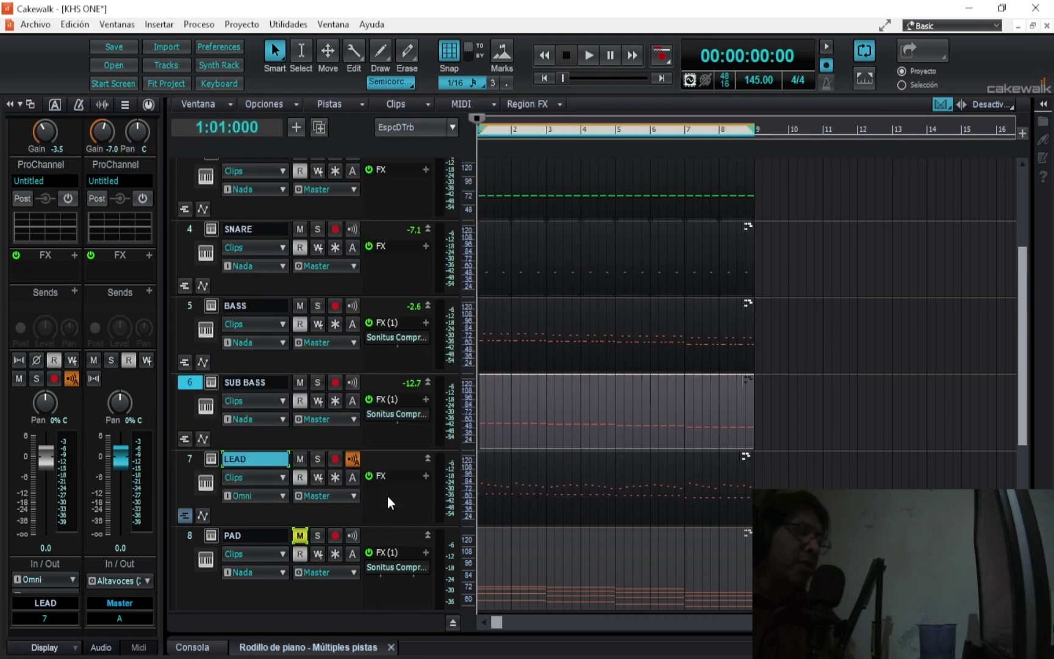
{"action": "left_click", "coordinate": [318, 462]}
{"action": "left_click", "coordinate": [589, 55]}
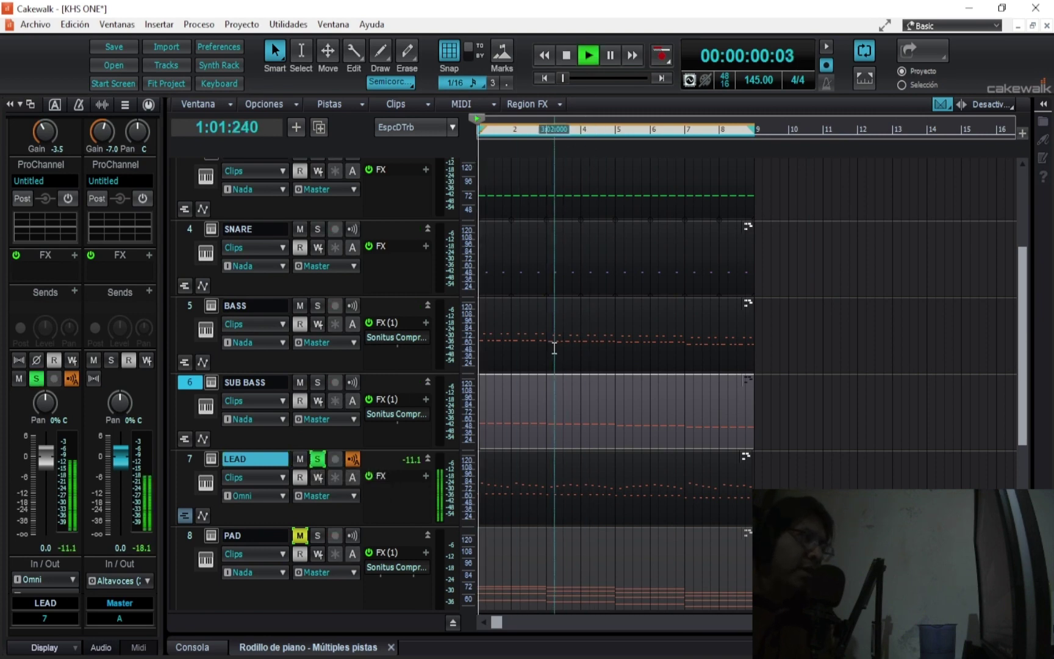
- Load the LEAD - 1st Impressions preset in the LEAD track's kHs ONE synth and turn off the track's solo
{"action": "left_click", "coordinate": [211, 458]}
{"action": "left_click", "coordinate": [860, 225]}
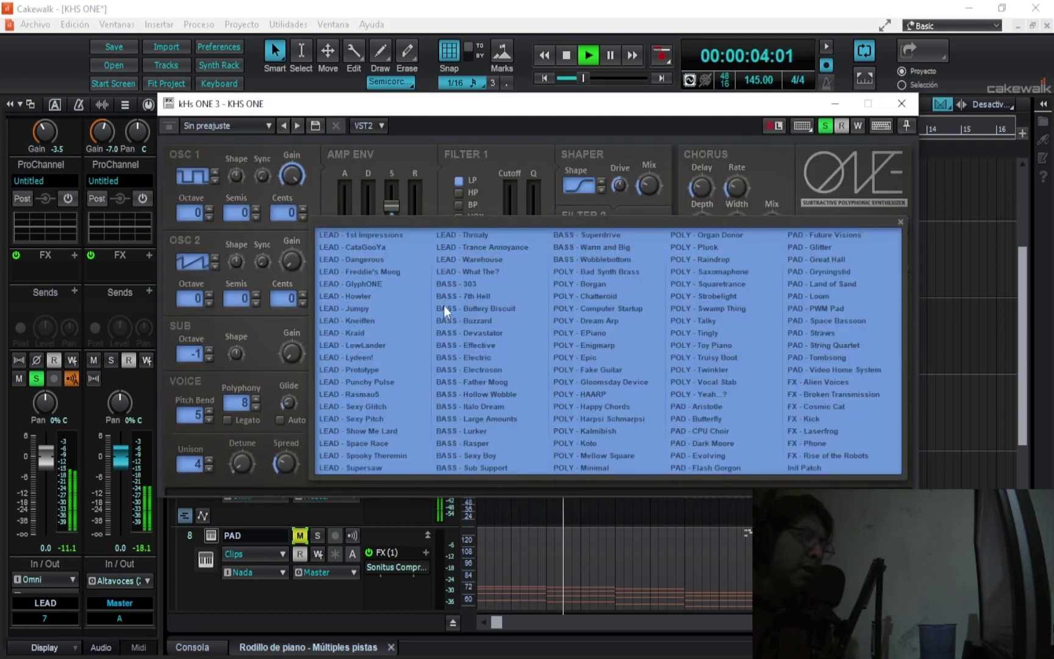
{"action": "left_click", "coordinate": [368, 236]}
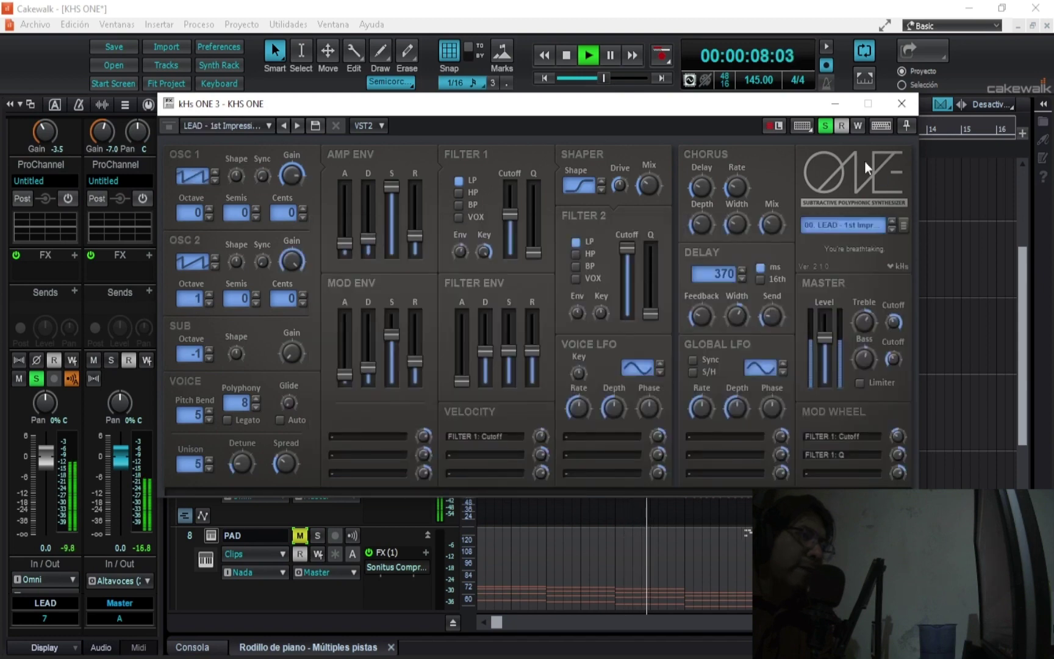
{"action": "left_click", "coordinate": [823, 125]}
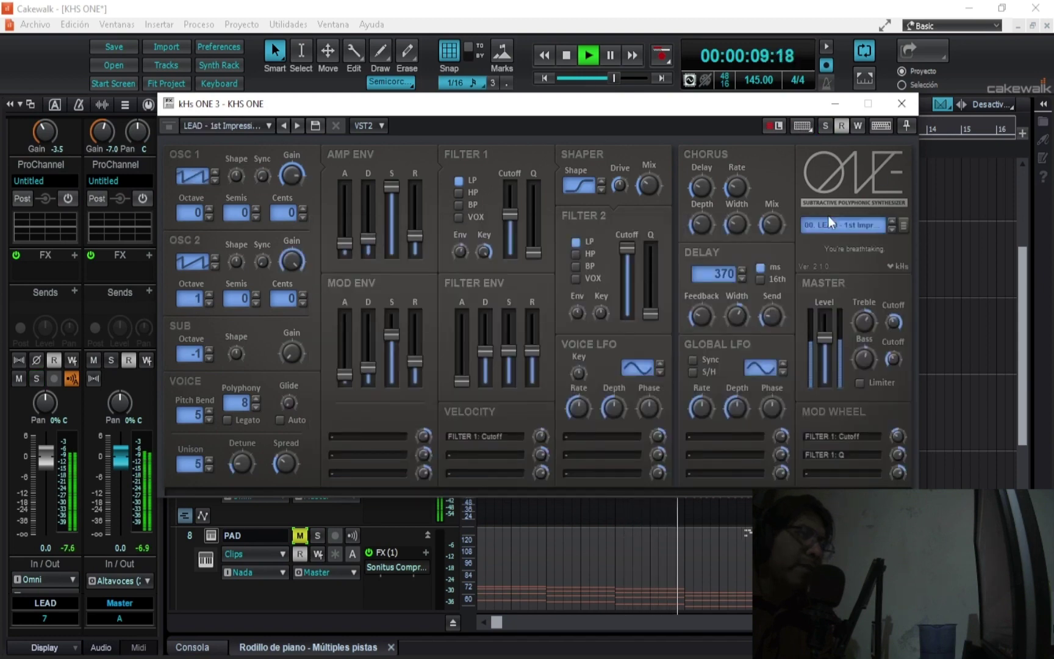
- Audition the kHs ONE presets one after another during playback, from LEAD - CataGooYa through the remaining LEAD sounds up to BASS - 303
{"action": "left_click", "coordinate": [893, 230]}
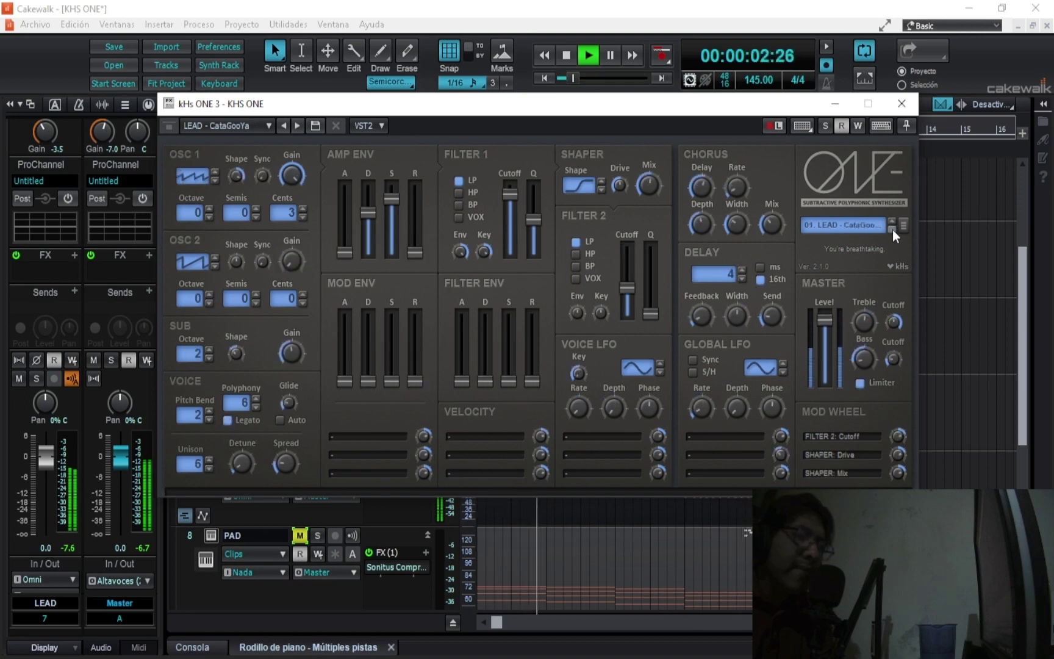
{"action": "left_click", "coordinate": [893, 230]}
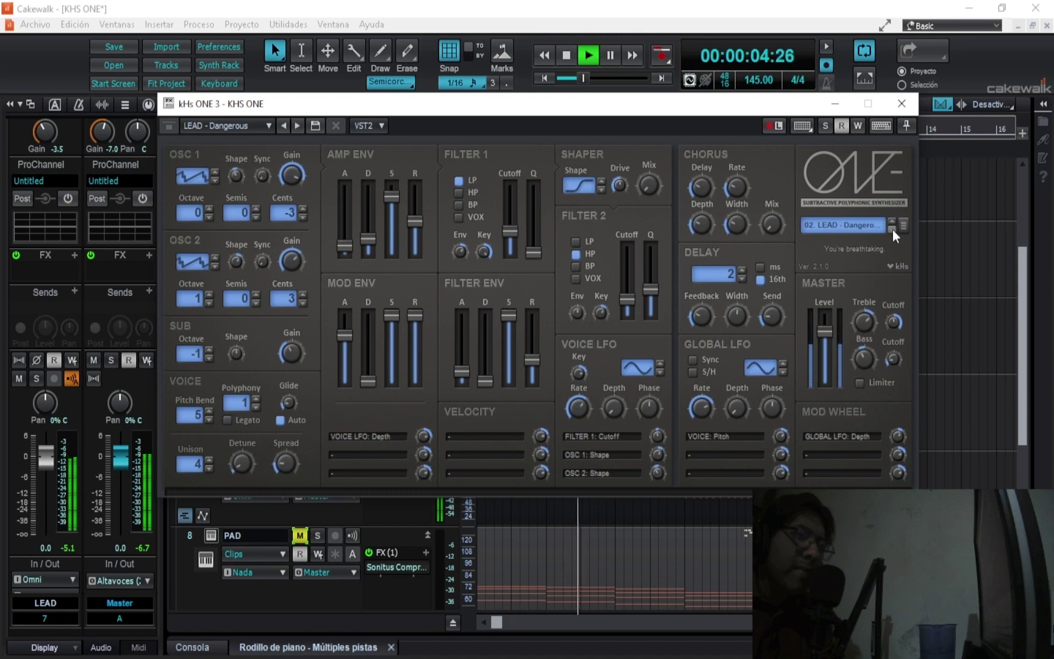
{"action": "left_click", "coordinate": [893, 230]}
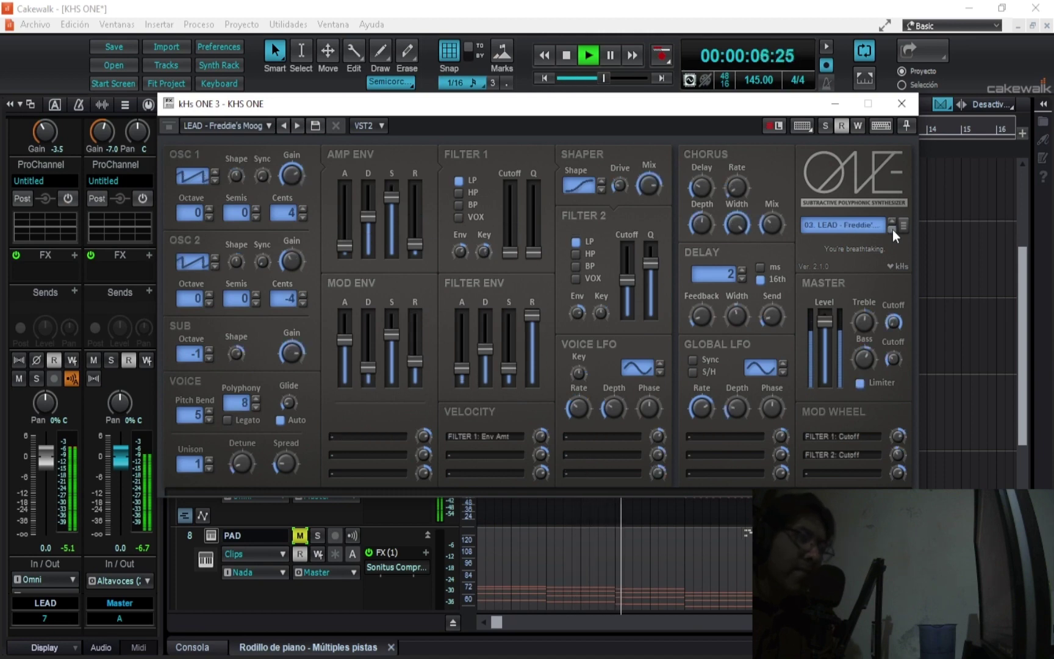
{"action": "left_click", "coordinate": [893, 230]}
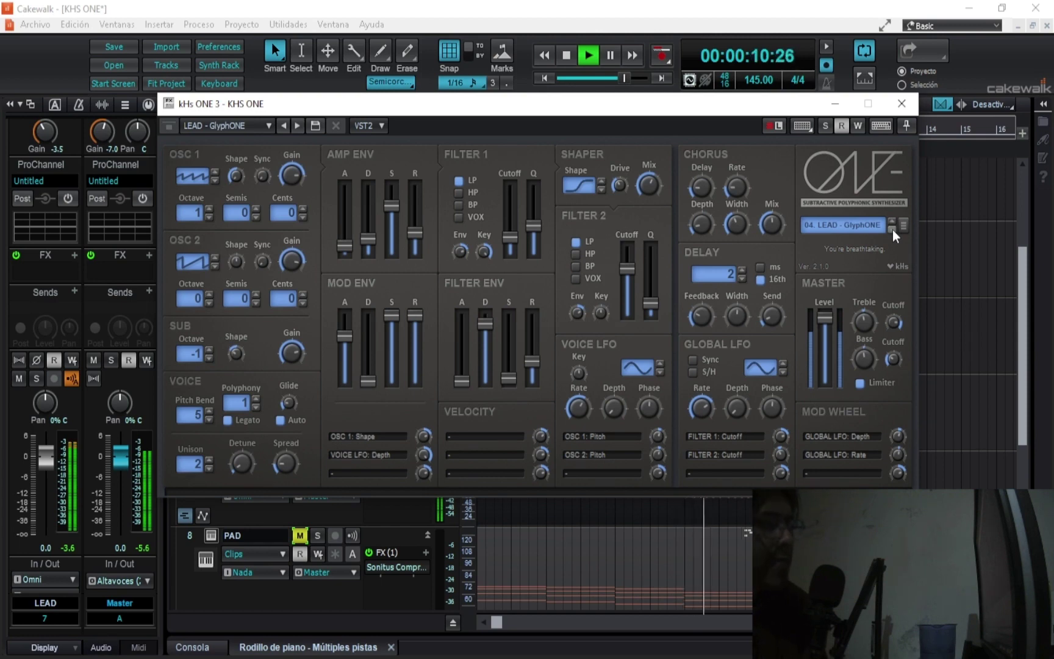
{"action": "left_click", "coordinate": [893, 230]}
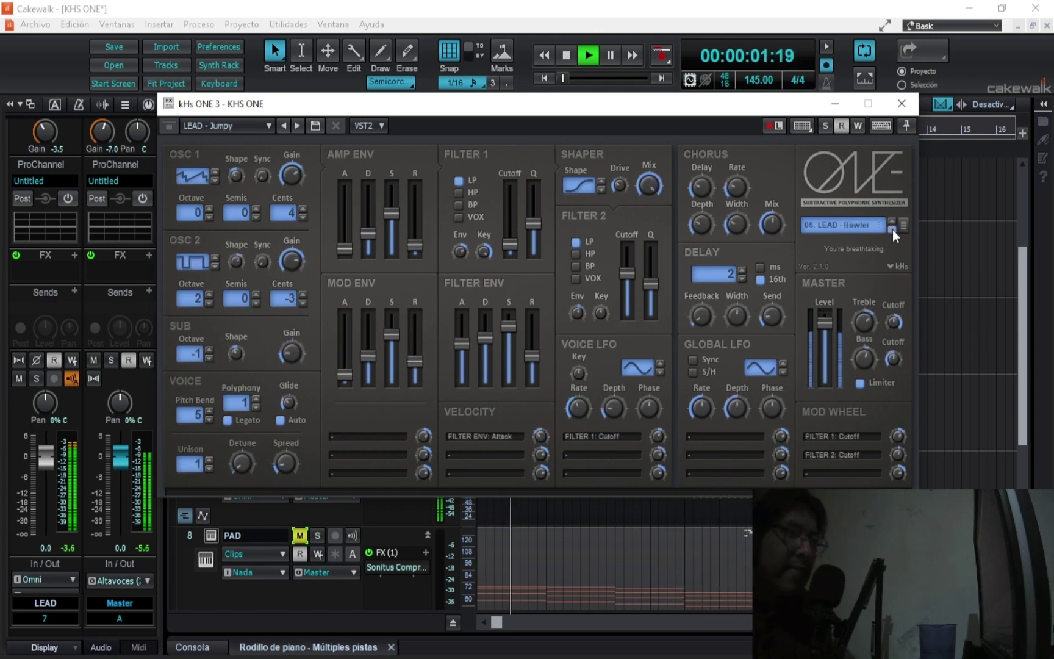
{"action": "left_click", "coordinate": [893, 231]}
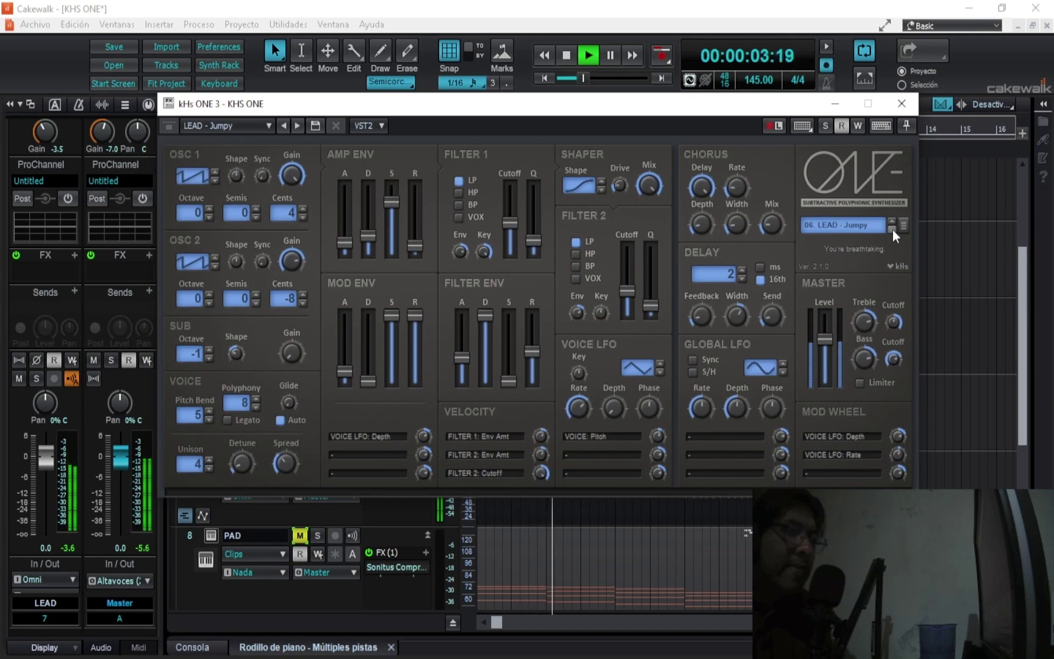
{"action": "left_click", "coordinate": [893, 231]}
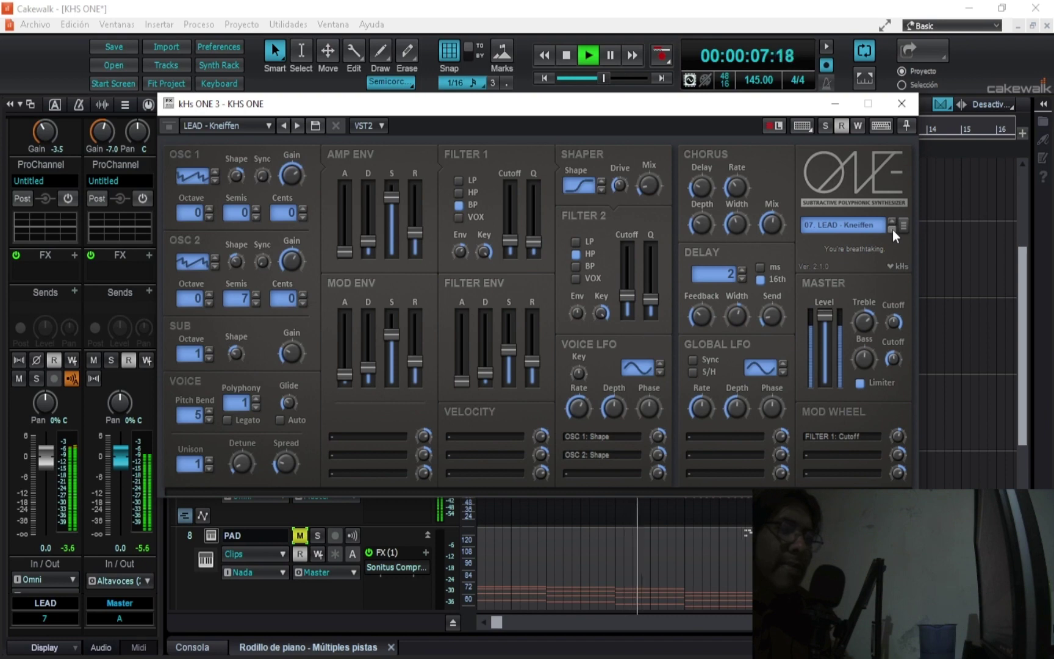
{"action": "left_click", "coordinate": [893, 231]}
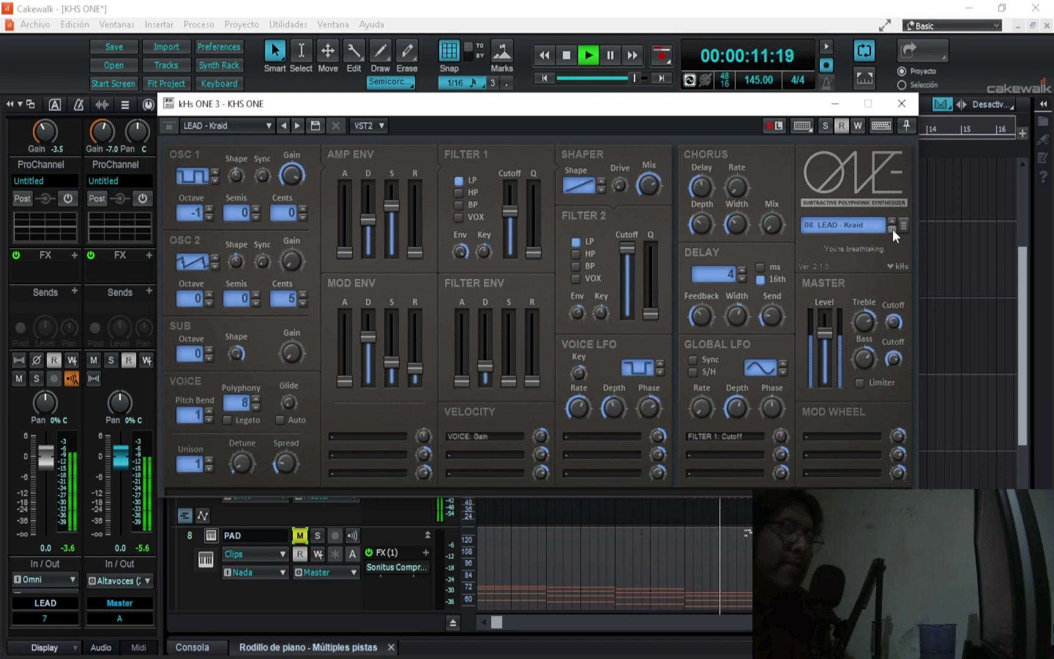
{"action": "left_click", "coordinate": [892, 231]}
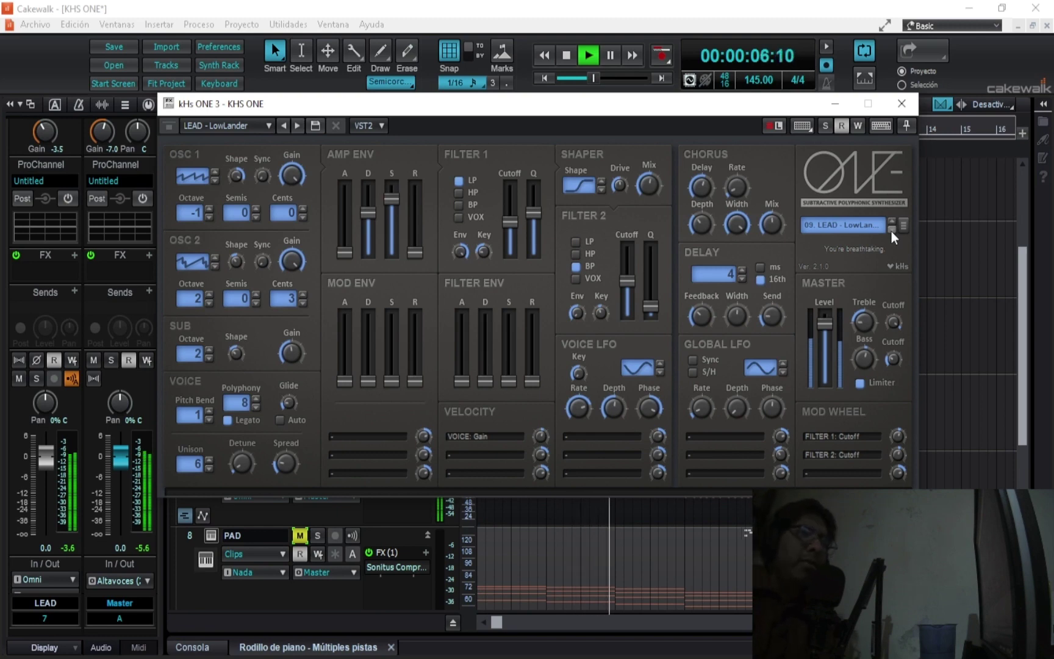
{"action": "left_click", "coordinate": [892, 231]}
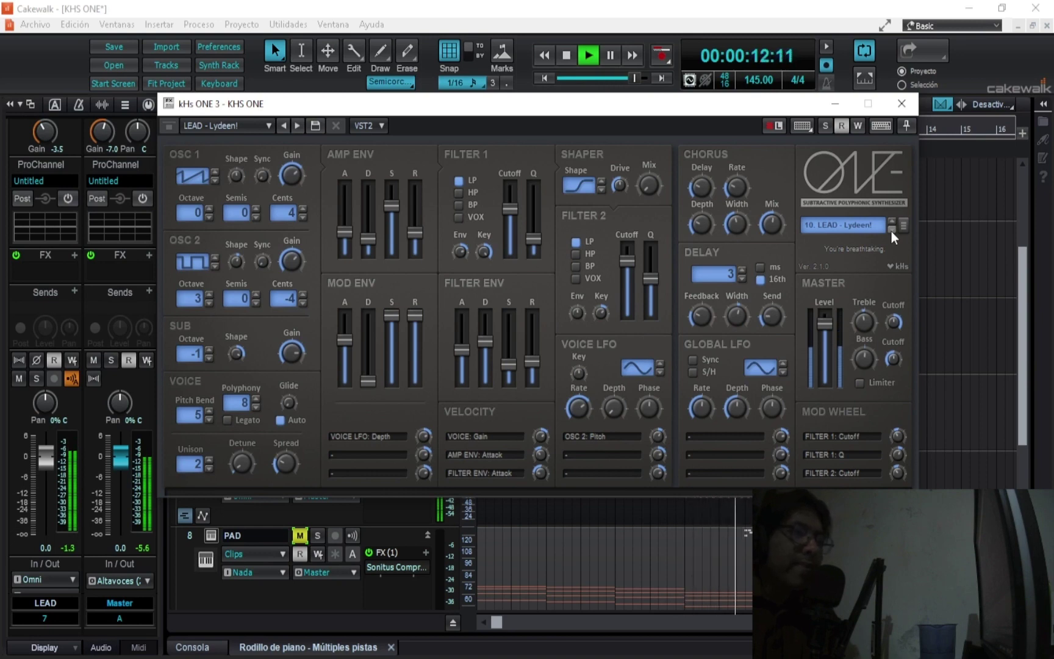
{"action": "left_click", "coordinate": [892, 232]}
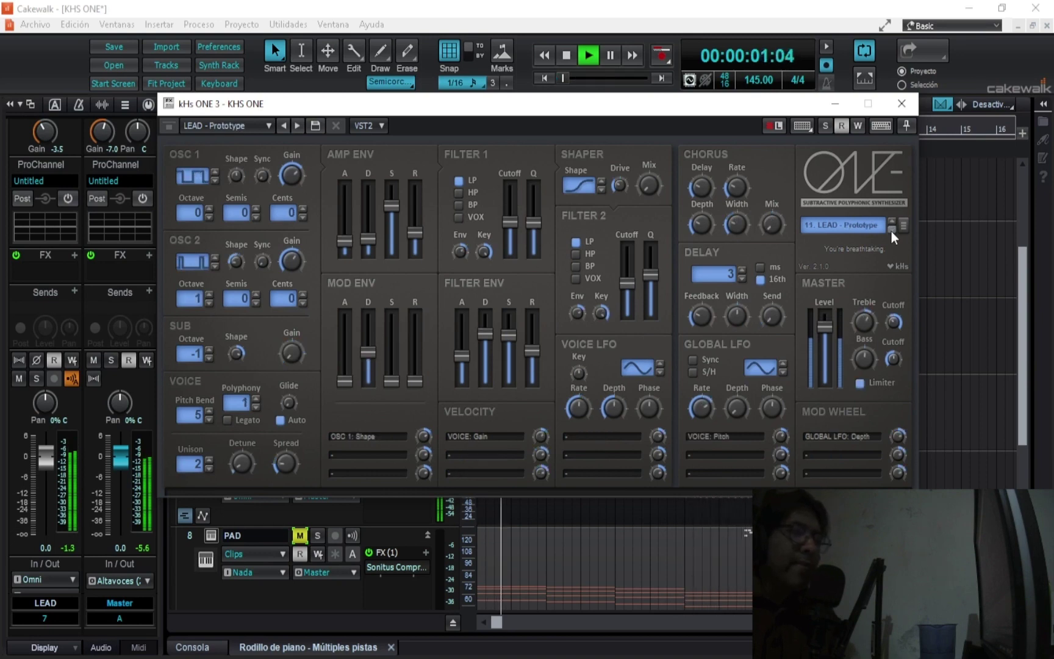
{"action": "left_click", "coordinate": [892, 231]}
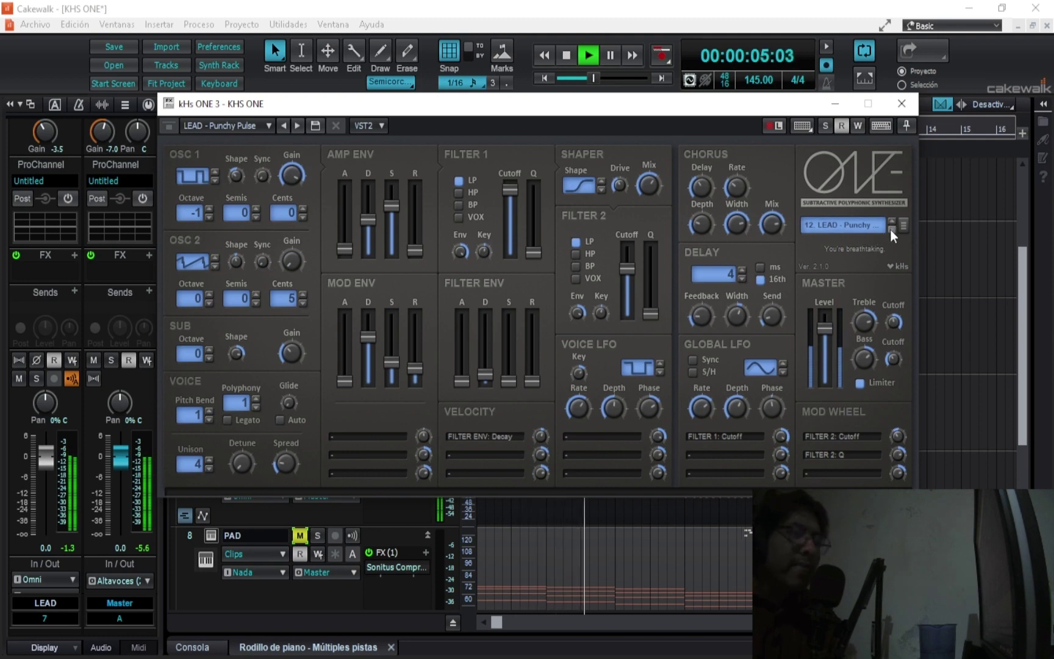
{"action": "left_click", "coordinate": [892, 231]}
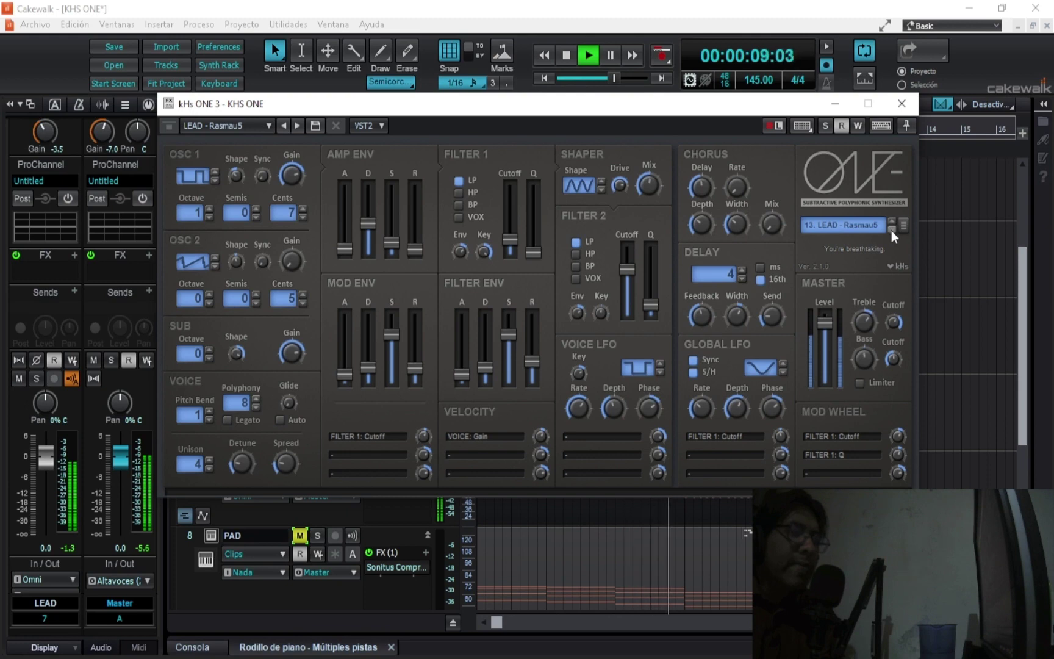
{"action": "left_click", "coordinate": [892, 230]}
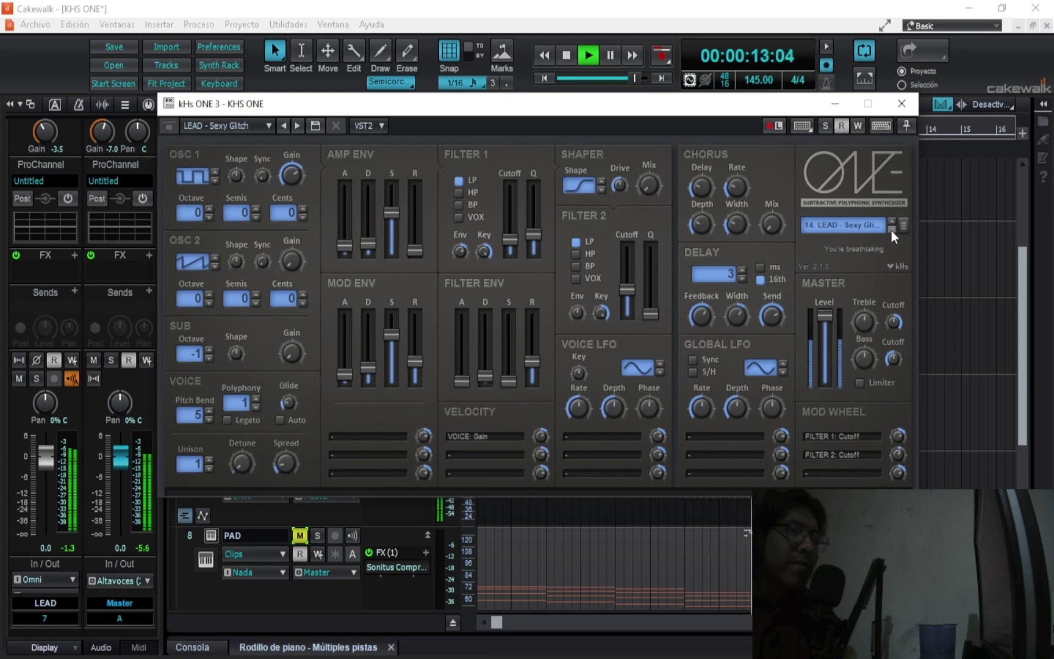
{"action": "left_click", "coordinate": [892, 230]}
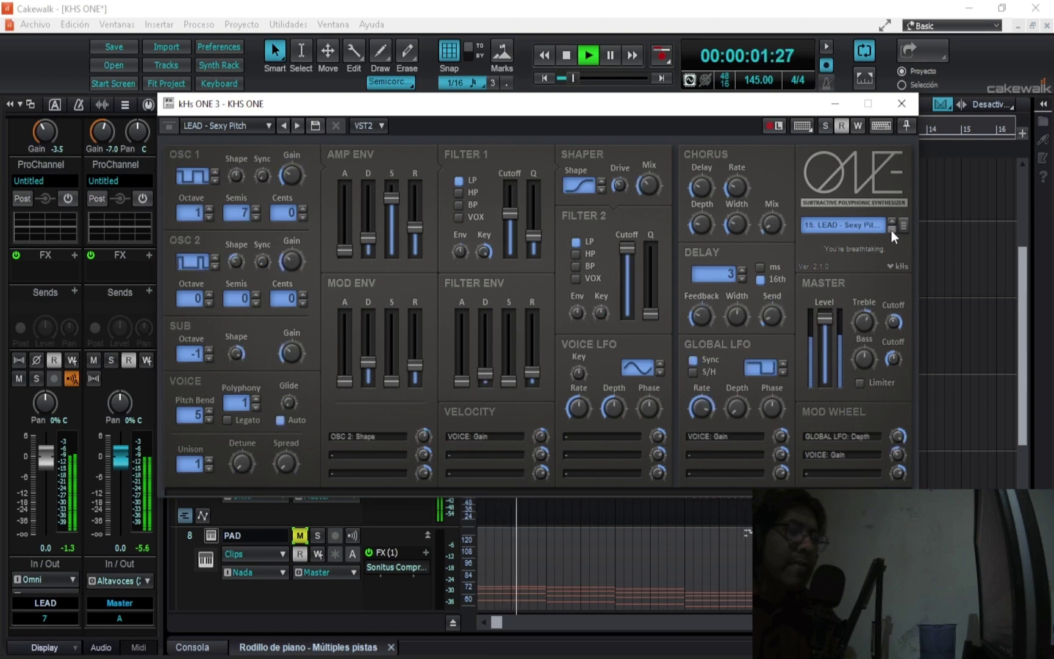
{"action": "left_click", "coordinate": [891, 230]}
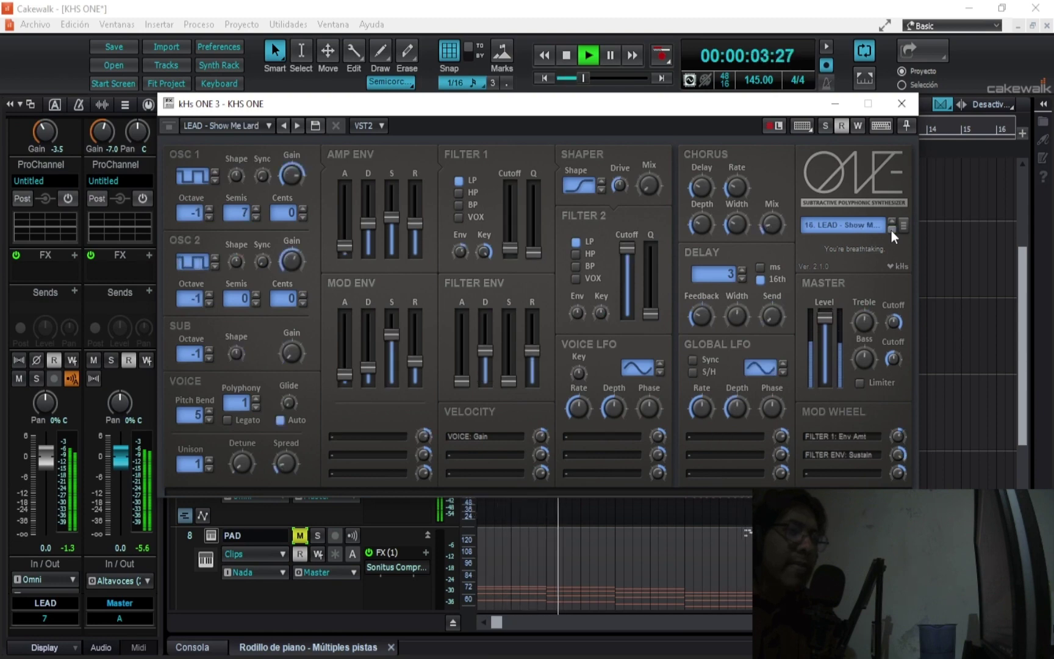
{"action": "left_click", "coordinate": [892, 231]}
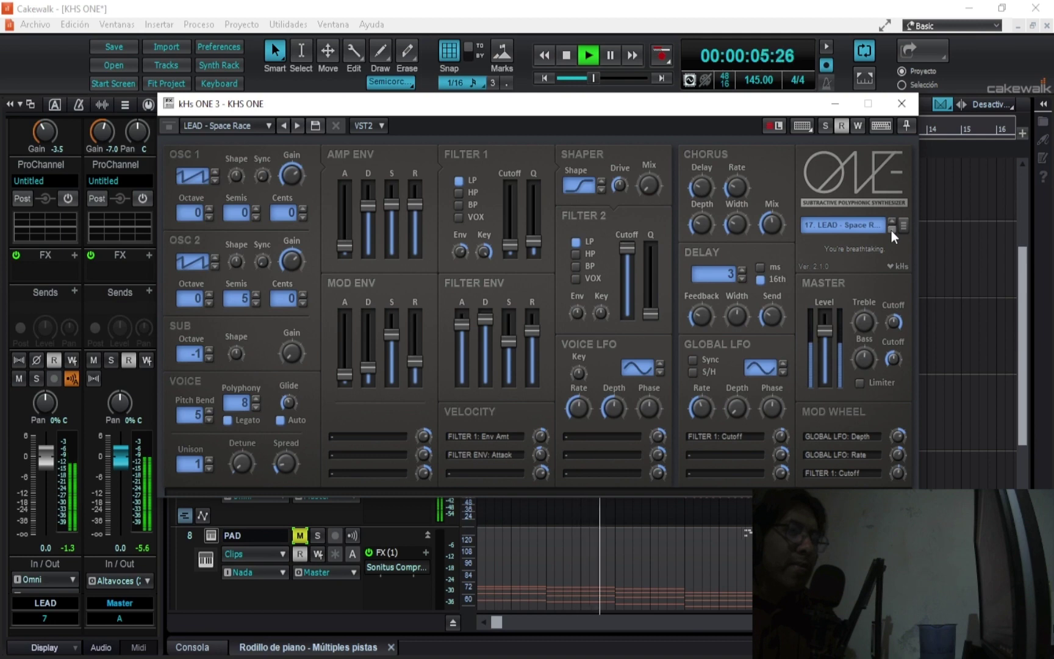
{"action": "left_click", "coordinate": [891, 230]}
{"action": "left_click", "coordinate": [892, 230]}
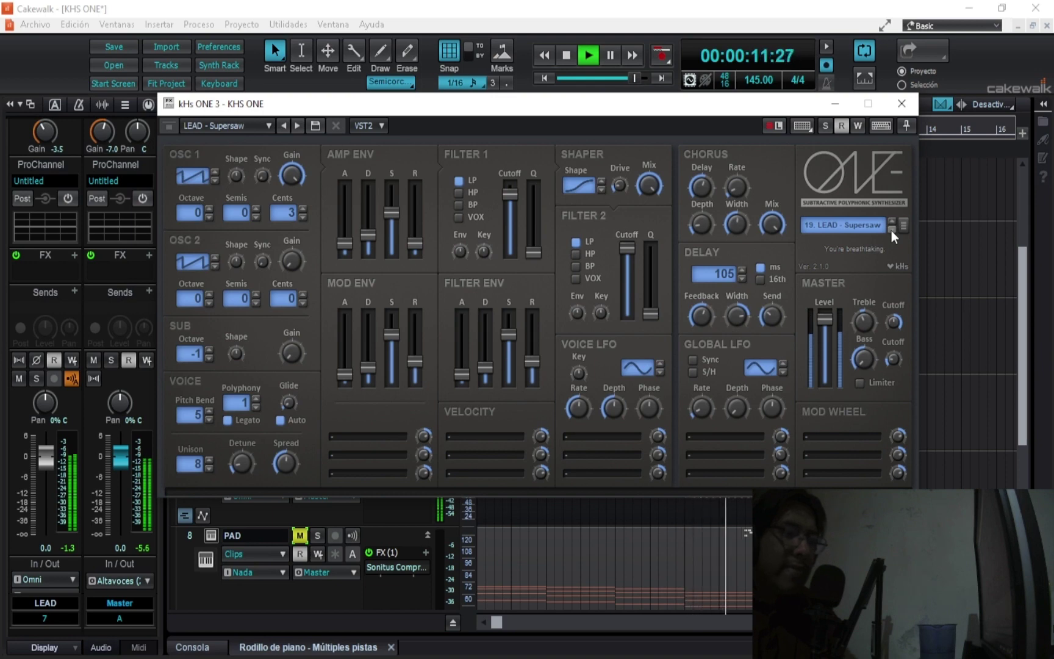
{"action": "left_click", "coordinate": [891, 230]}
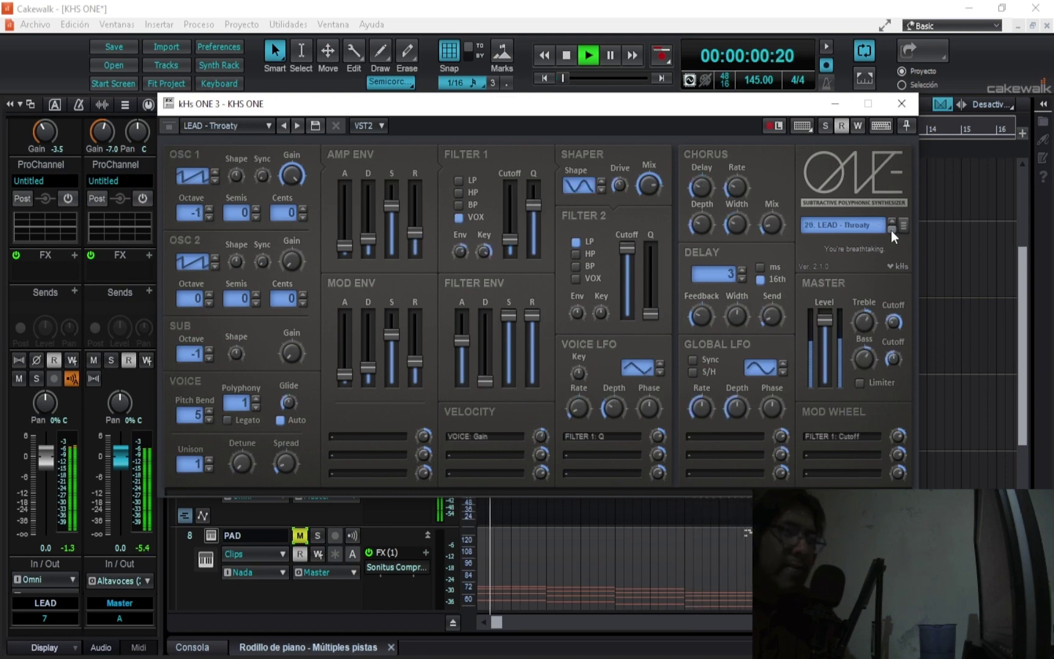
{"action": "left_click", "coordinate": [892, 230]}
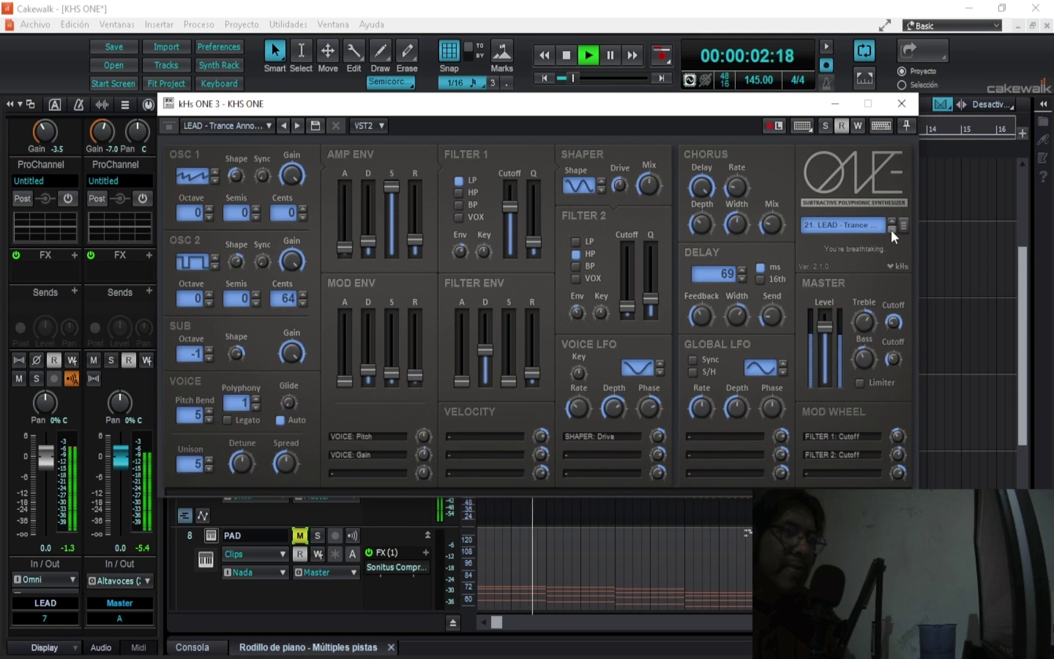
{"action": "left_click", "coordinate": [892, 230]}
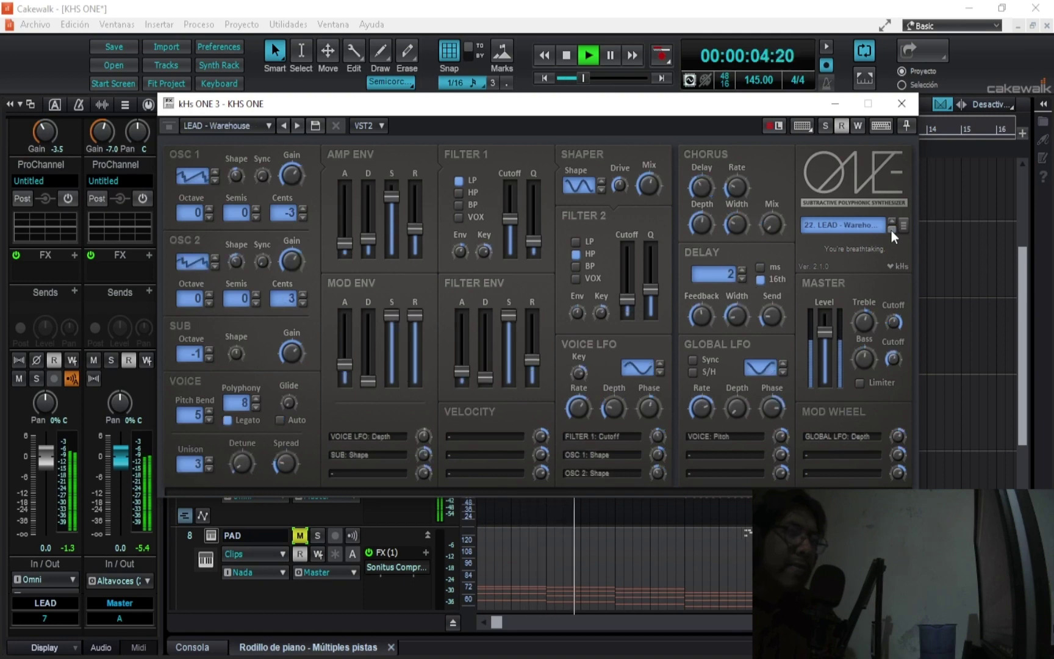
{"action": "left_click", "coordinate": [892, 230]}
{"action": "left_click", "coordinate": [892, 230]}
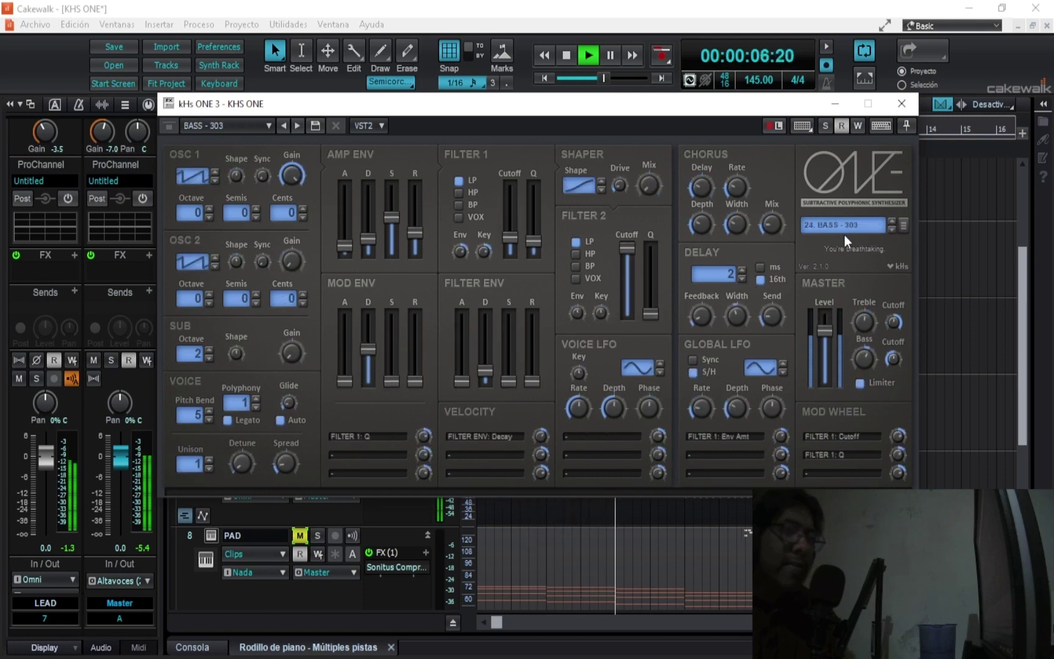
- Stop playback and load the POLY - Bad Synth Brass preset in the LEAD track's kHs ONE synth
{"action": "key", "text": "space"}
{"action": "left_click", "coordinate": [862, 225]}
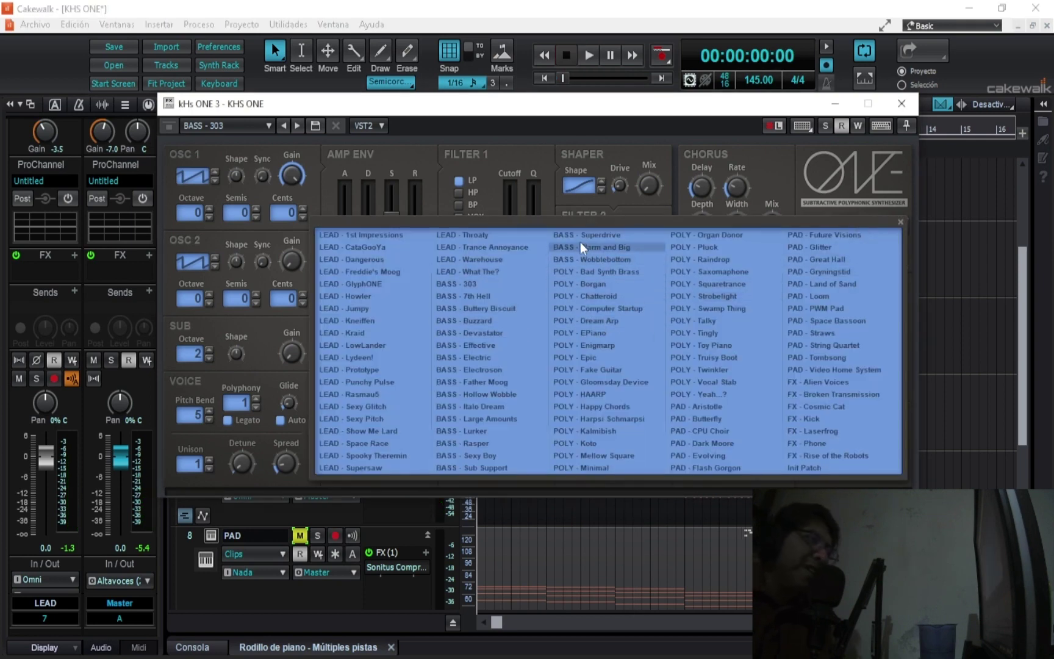
{"action": "left_click", "coordinate": [598, 284]}
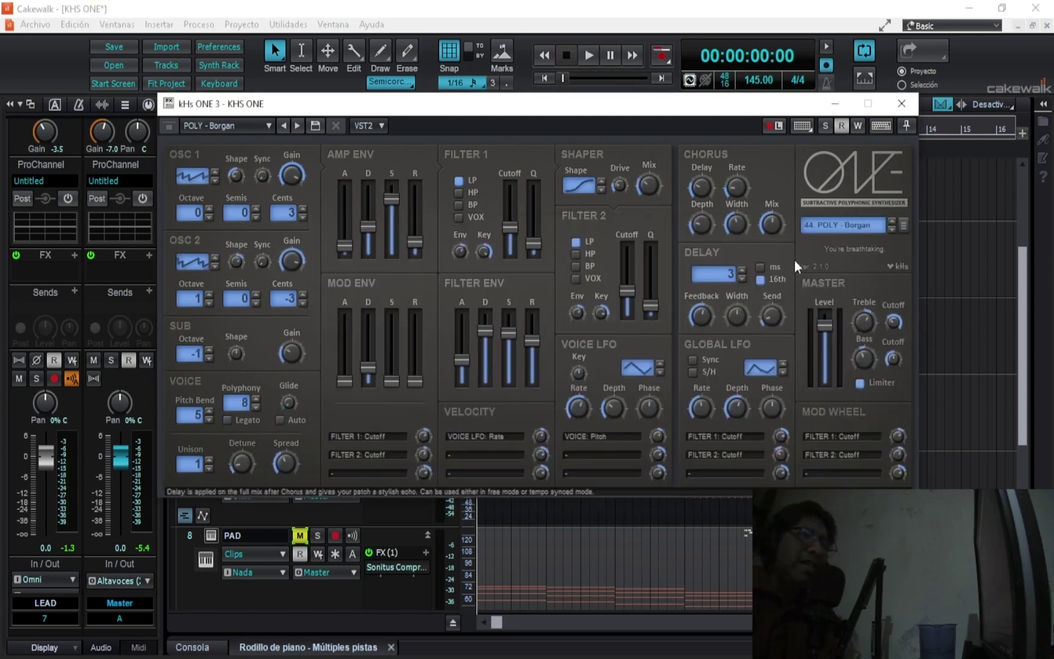
{"action": "left_click", "coordinate": [835, 225]}
{"action": "left_click", "coordinate": [607, 275]}
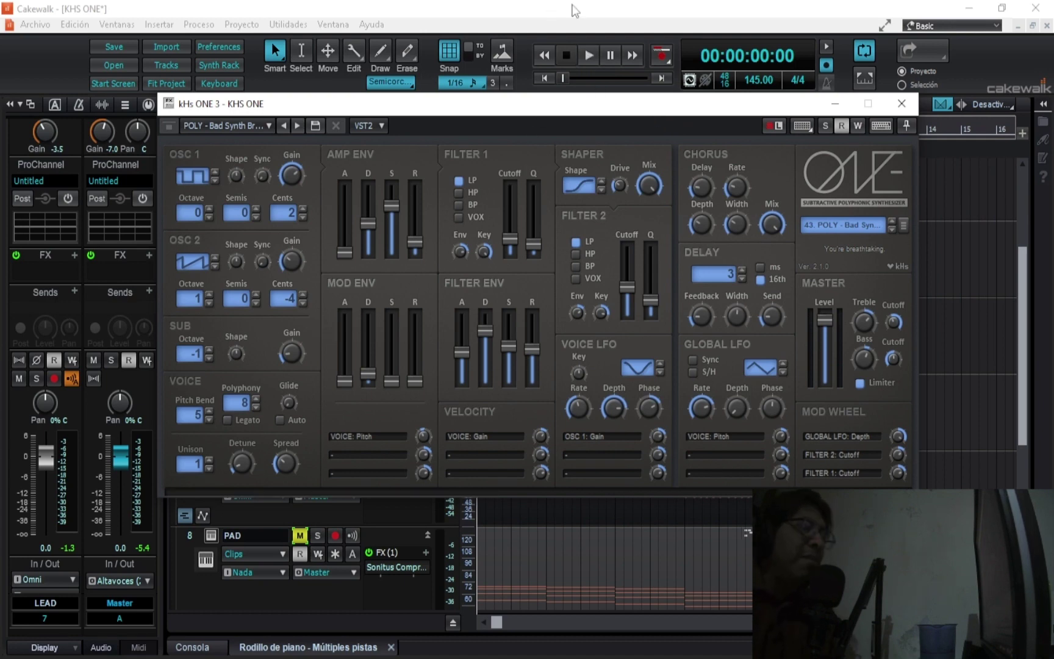
- Play the project and audition the LEAD track's kHs ONE presets in order, from POLY - Bad Synth Brass through the poly sounds to PAD - Aristotle
{"action": "left_click", "coordinate": [587, 56]}
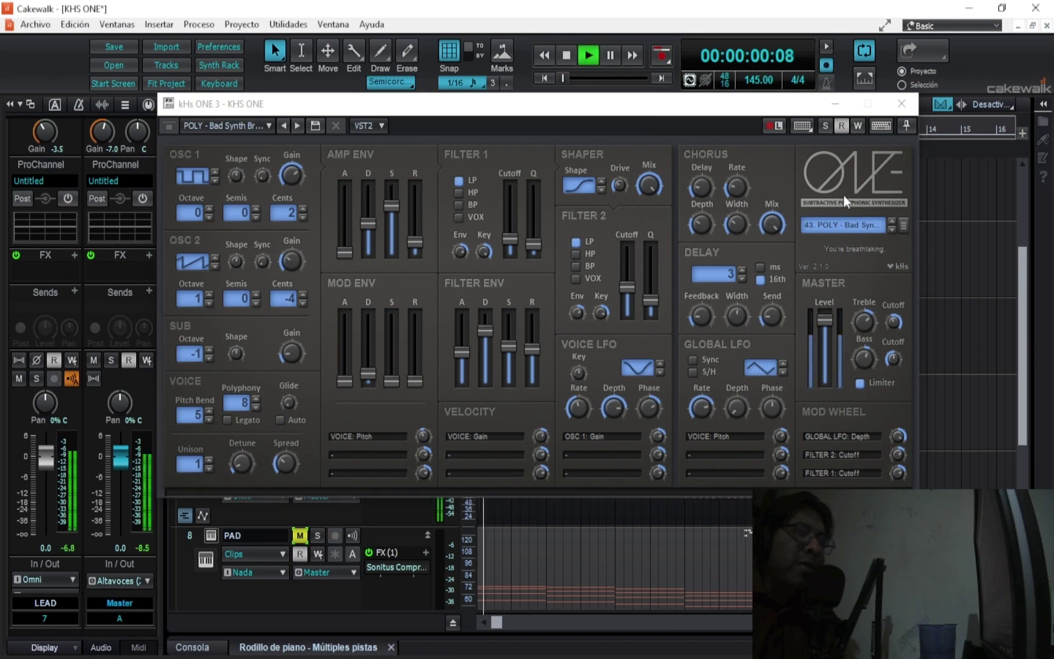
{"action": "left_click", "coordinate": [892, 229]}
{"action": "left_click", "coordinate": [891, 229]}
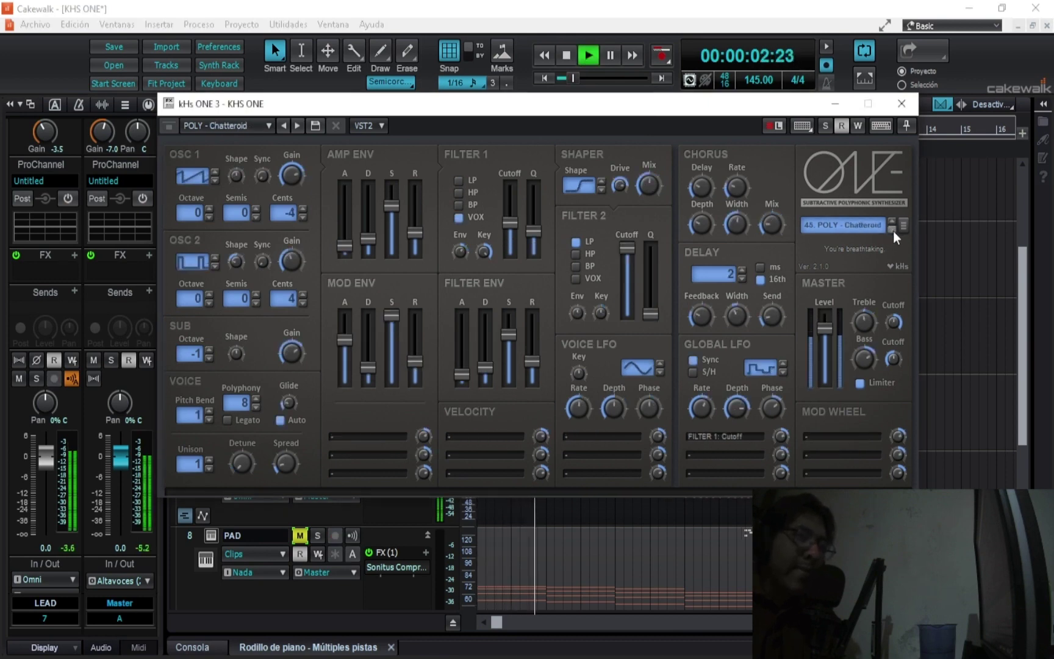
{"action": "left_click", "coordinate": [893, 232]}
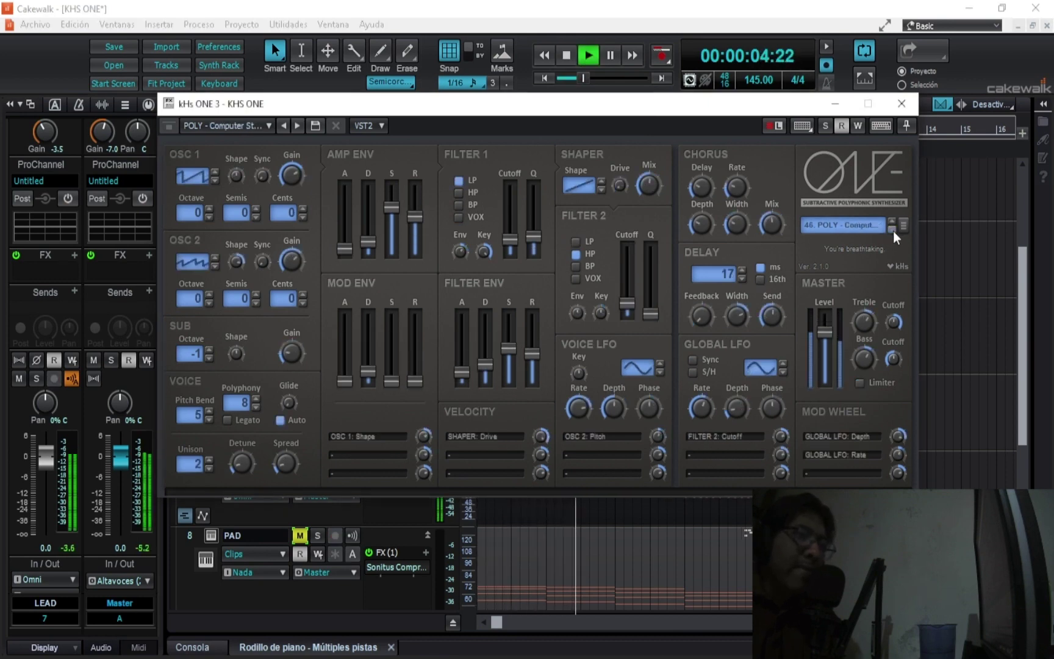
{"action": "left_click", "coordinate": [894, 232]}
{"action": "left_click", "coordinate": [892, 229]}
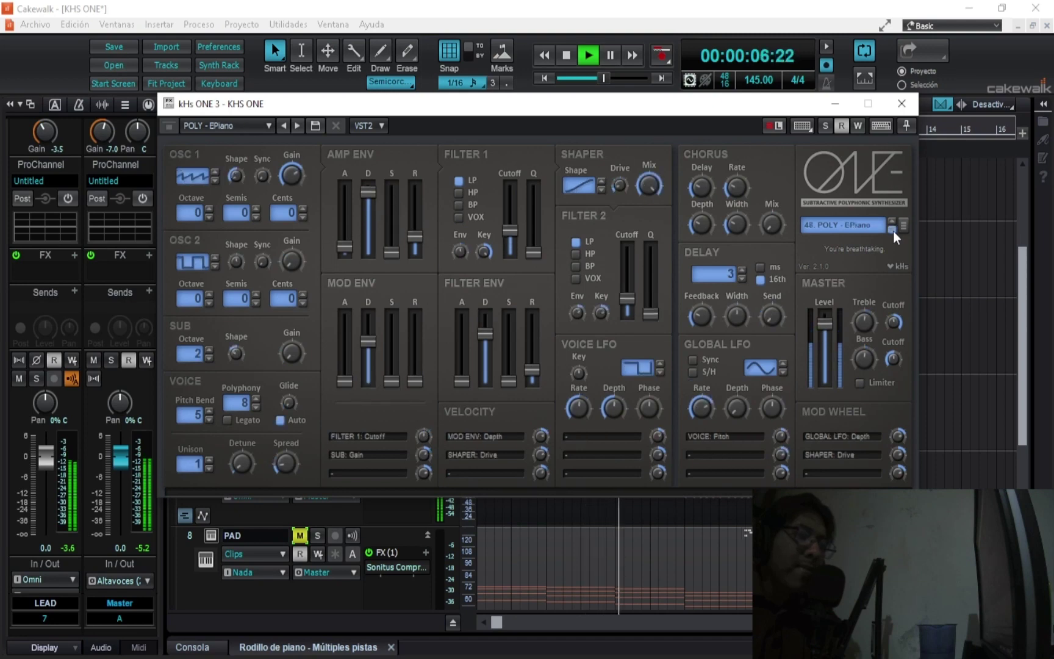
{"action": "left_click", "coordinate": [894, 233]}
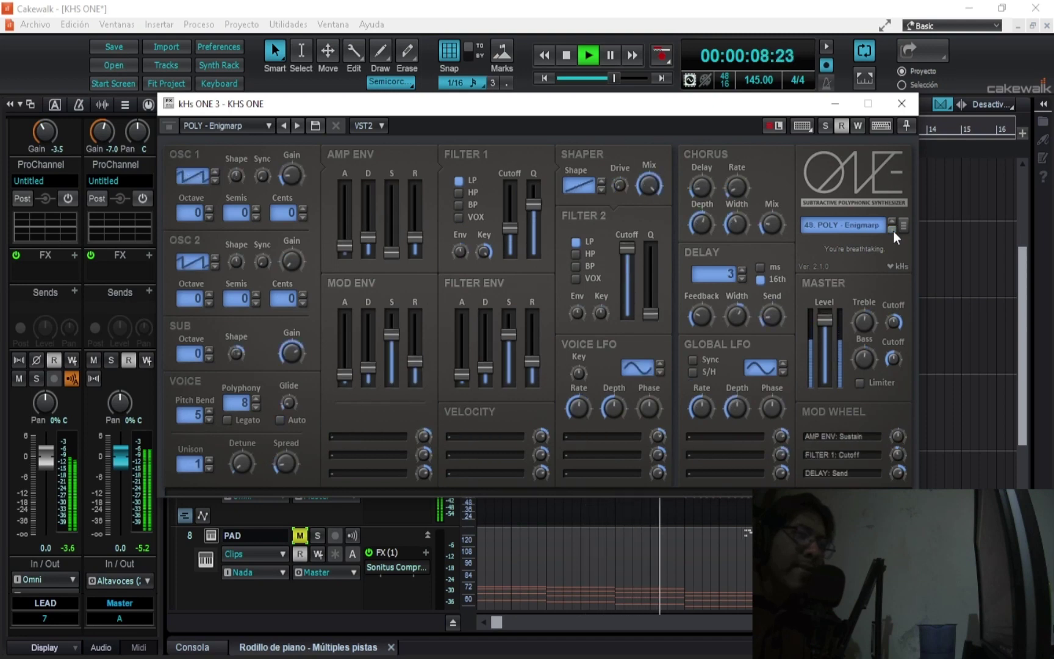
{"action": "left_click", "coordinate": [892, 229]}
{"action": "left_click", "coordinate": [892, 229]}
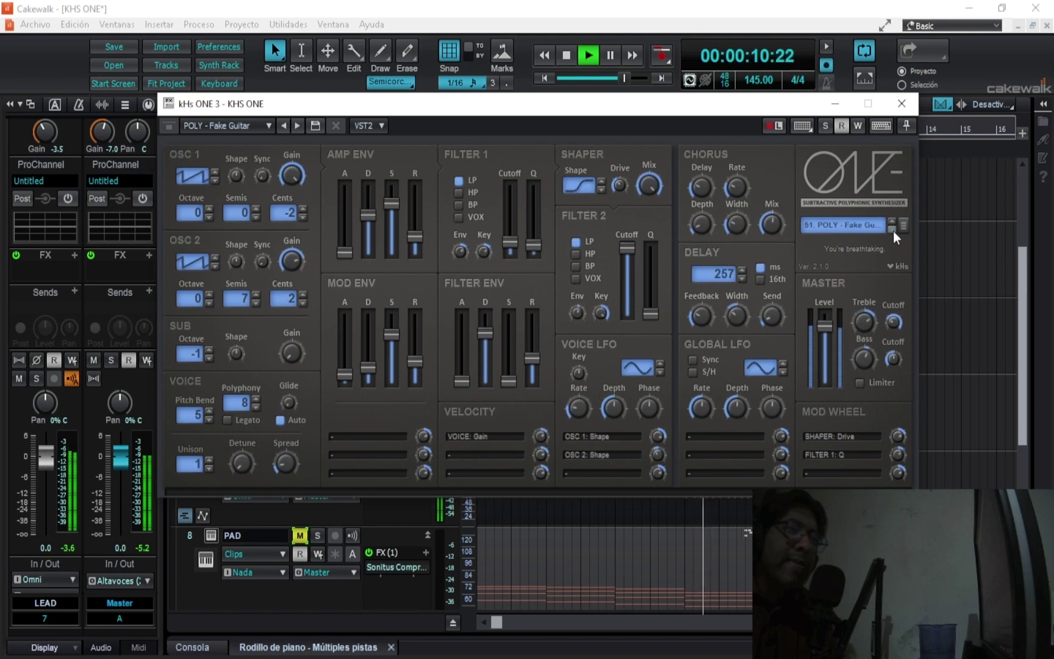
{"action": "left_click", "coordinate": [892, 229]}
{"action": "left_click", "coordinate": [893, 230]}
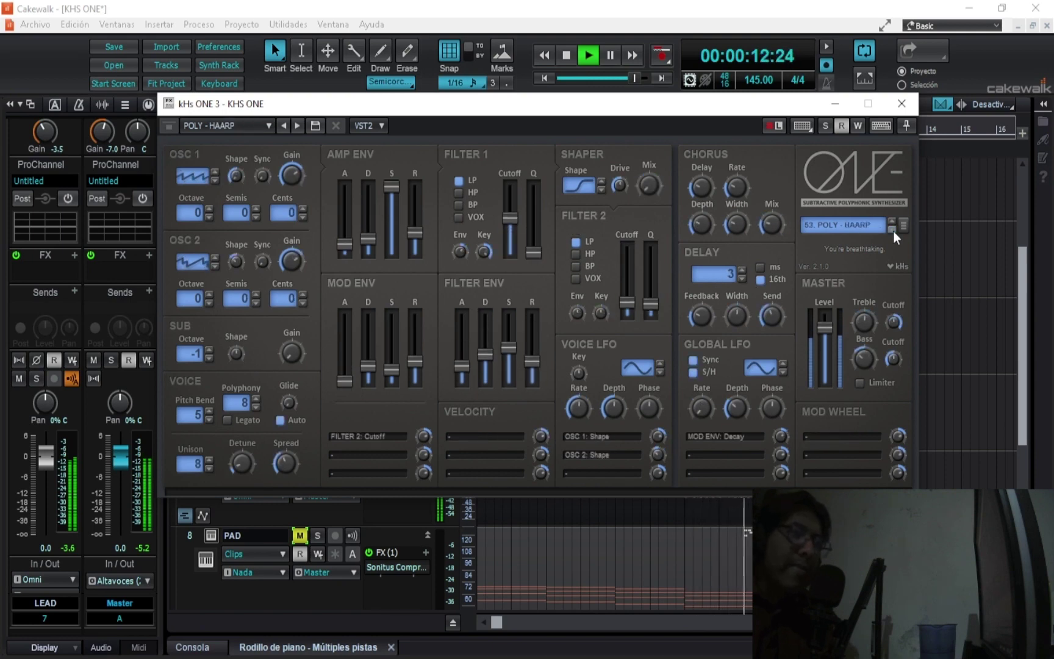
{"action": "left_click", "coordinate": [892, 229]}
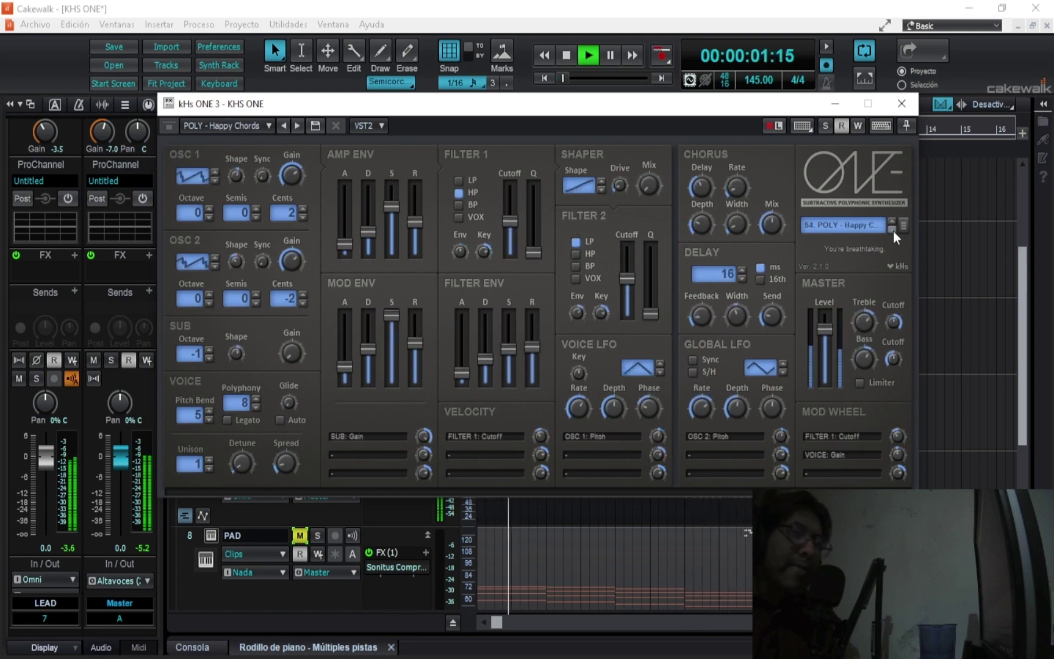
{"action": "left_click", "coordinate": [894, 230]}
{"action": "left_click", "coordinate": [893, 230]}
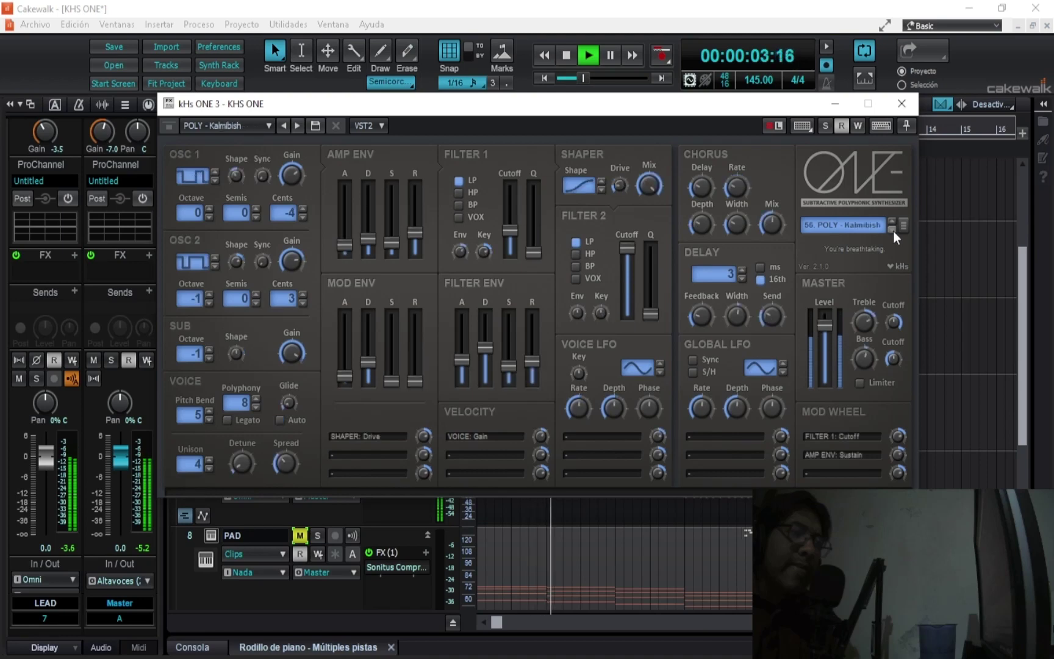
{"action": "left_click", "coordinate": [893, 231]}
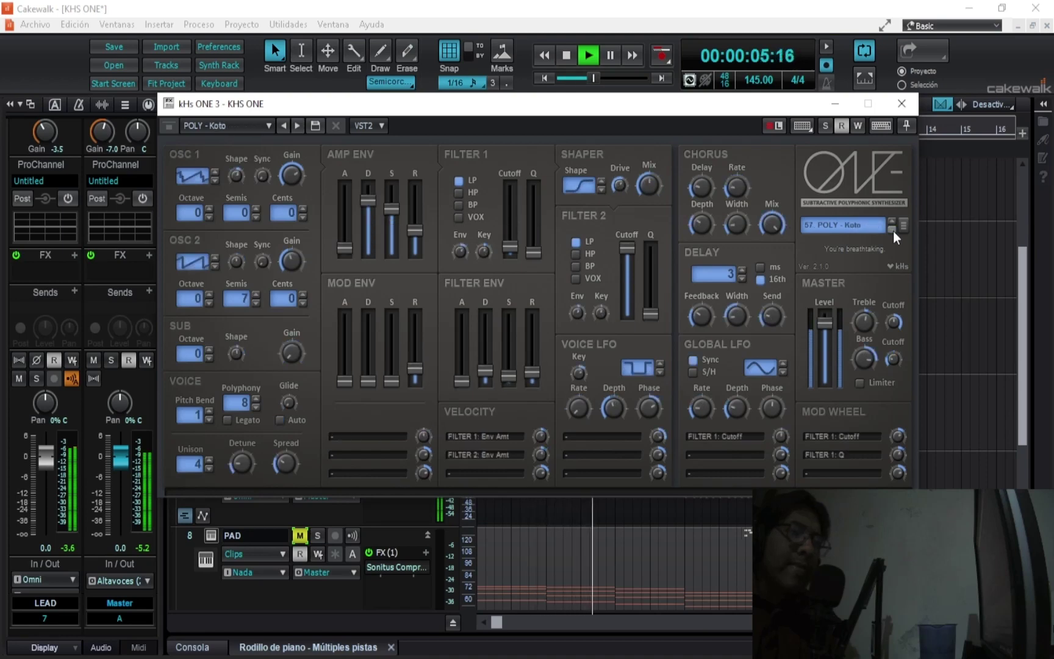
{"action": "left_click", "coordinate": [893, 230]}
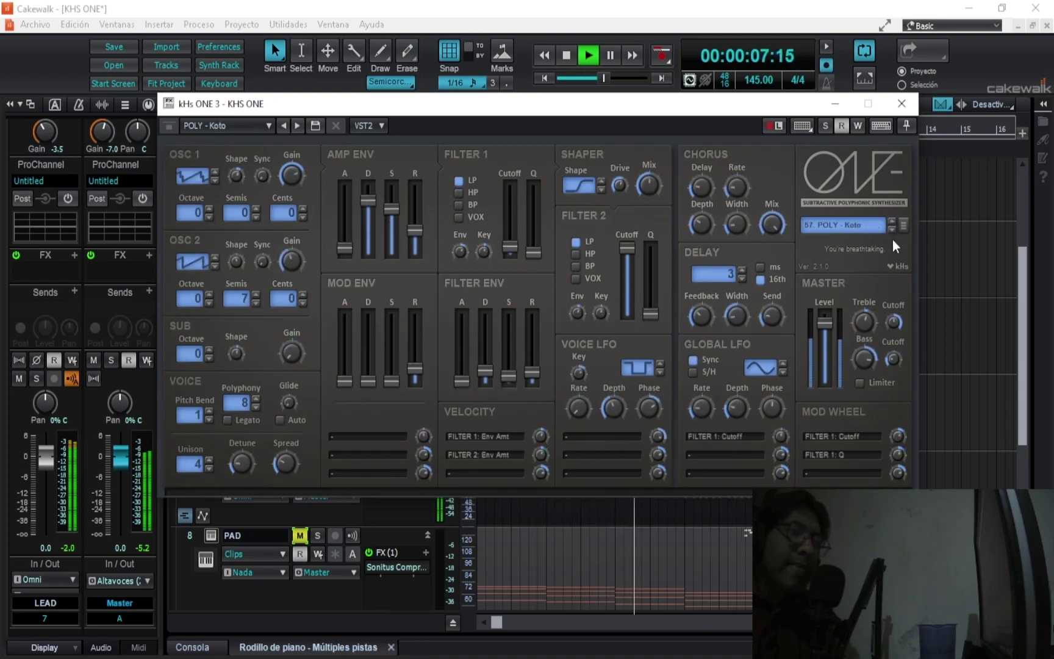
{"action": "left_click", "coordinate": [893, 234]}
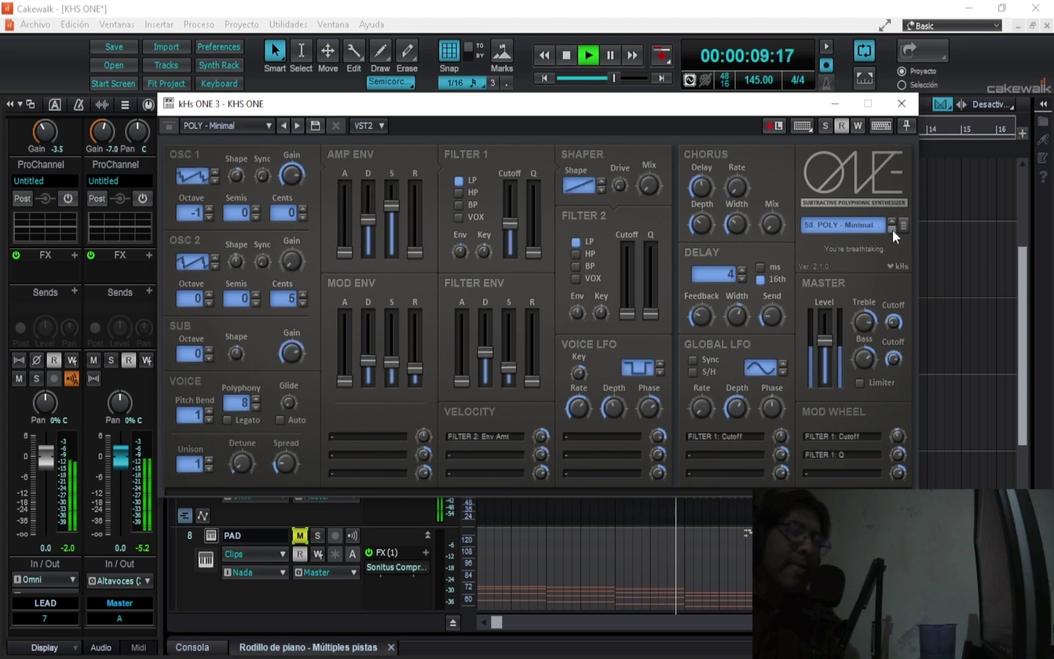
{"action": "left_click", "coordinate": [894, 233]}
{"action": "left_click", "coordinate": [893, 234]}
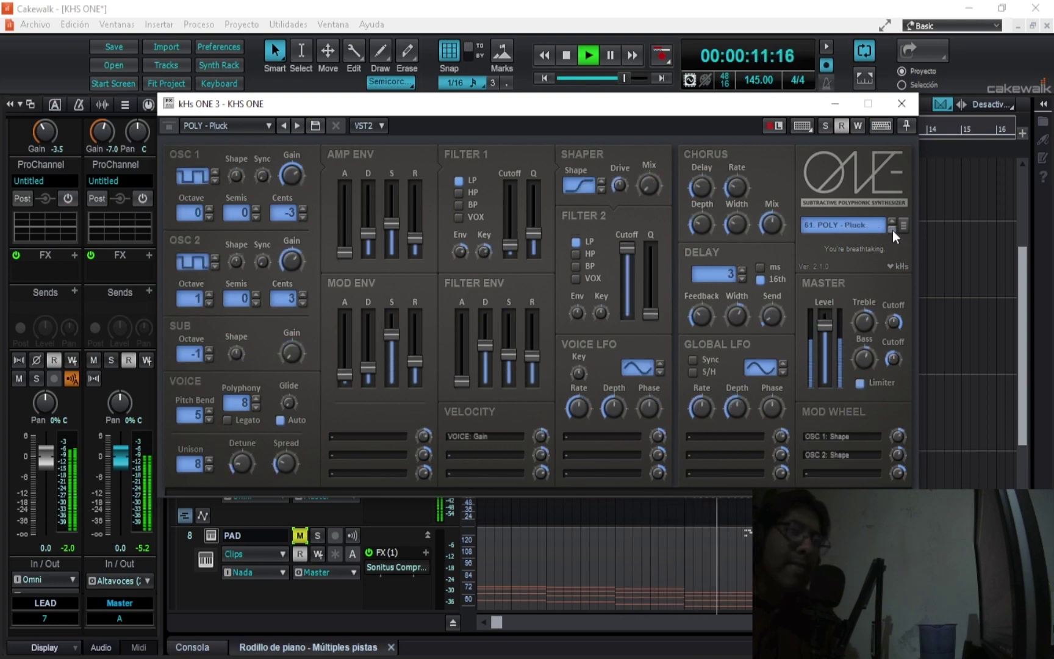
{"action": "left_click", "coordinate": [894, 234]}
{"action": "left_click", "coordinate": [890, 230]}
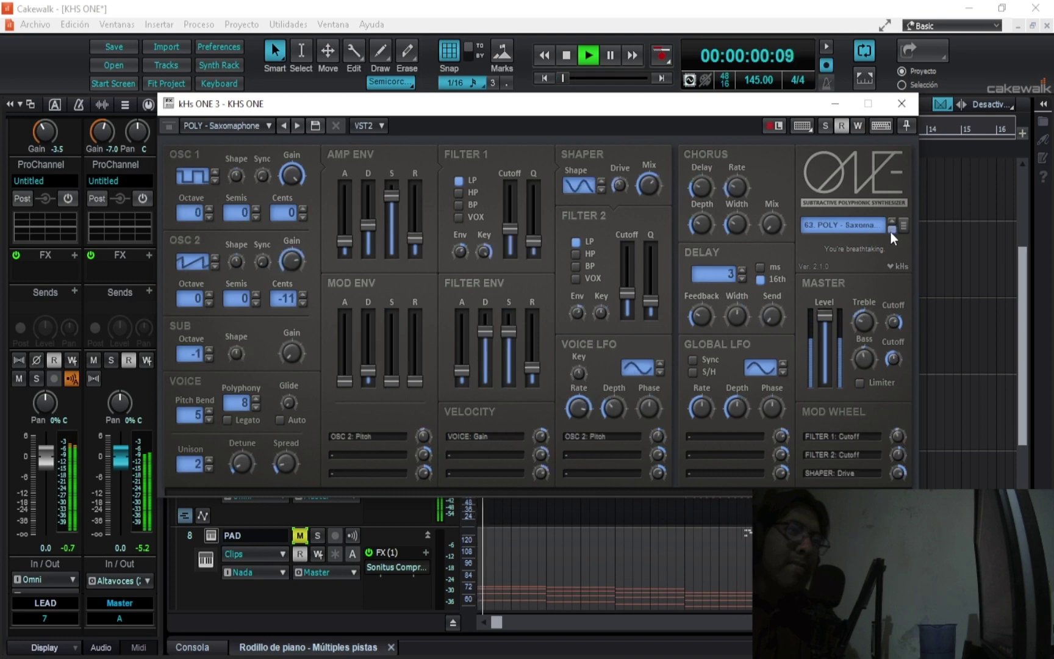
{"action": "left_click", "coordinate": [890, 230]}
{"action": "left_click", "coordinate": [890, 230]}
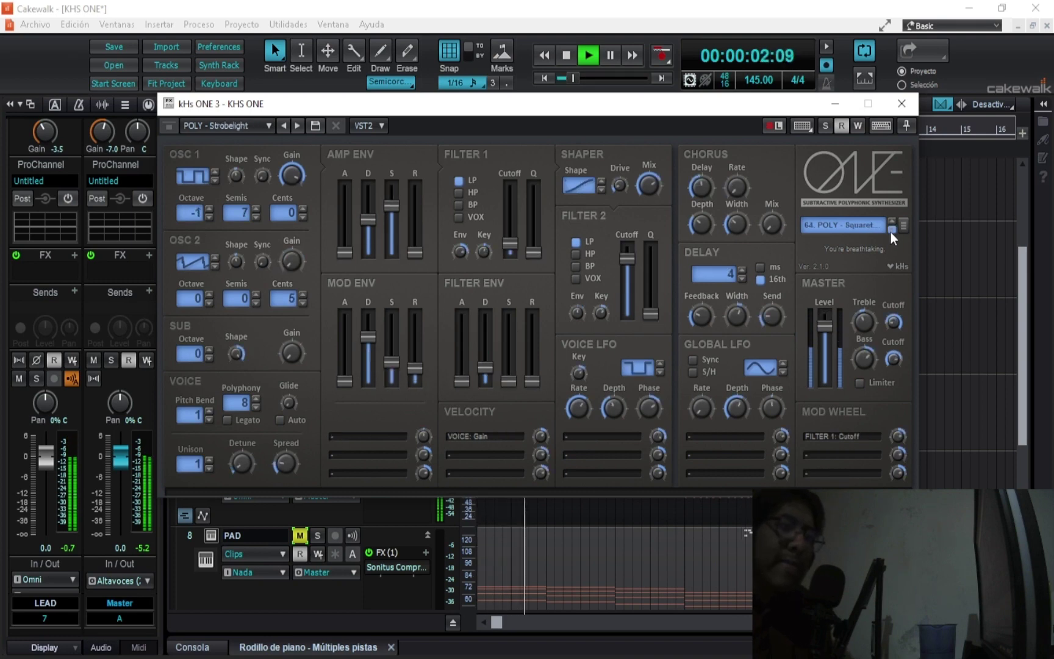
{"action": "left_click", "coordinate": [890, 231]}
{"action": "left_click", "coordinate": [890, 230]}
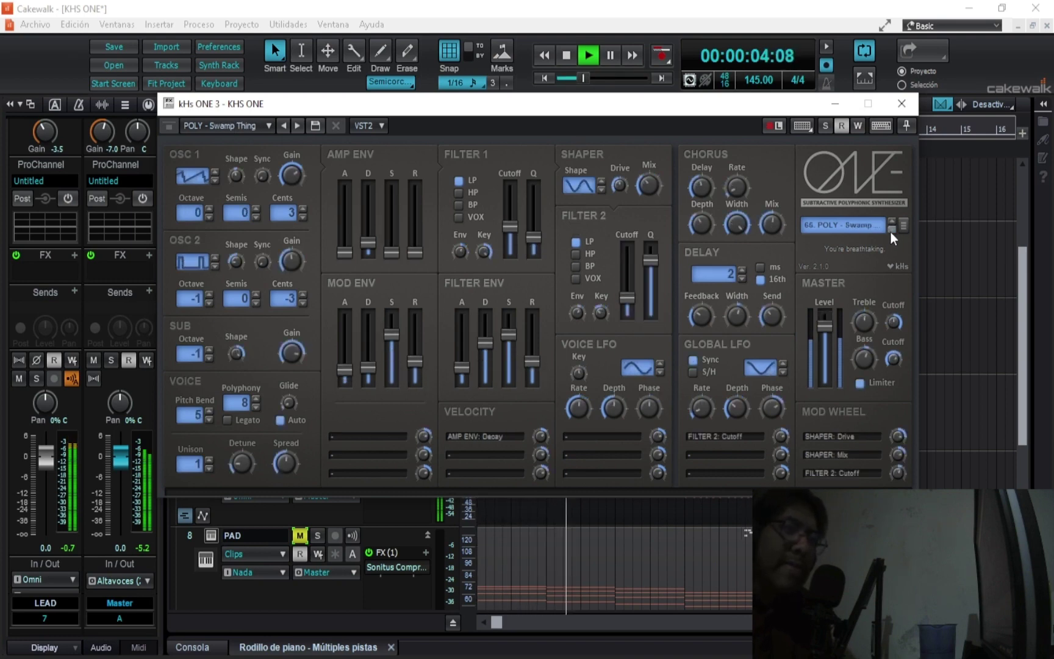
{"action": "left_click", "coordinate": [890, 230]}
{"action": "left_click", "coordinate": [891, 231]}
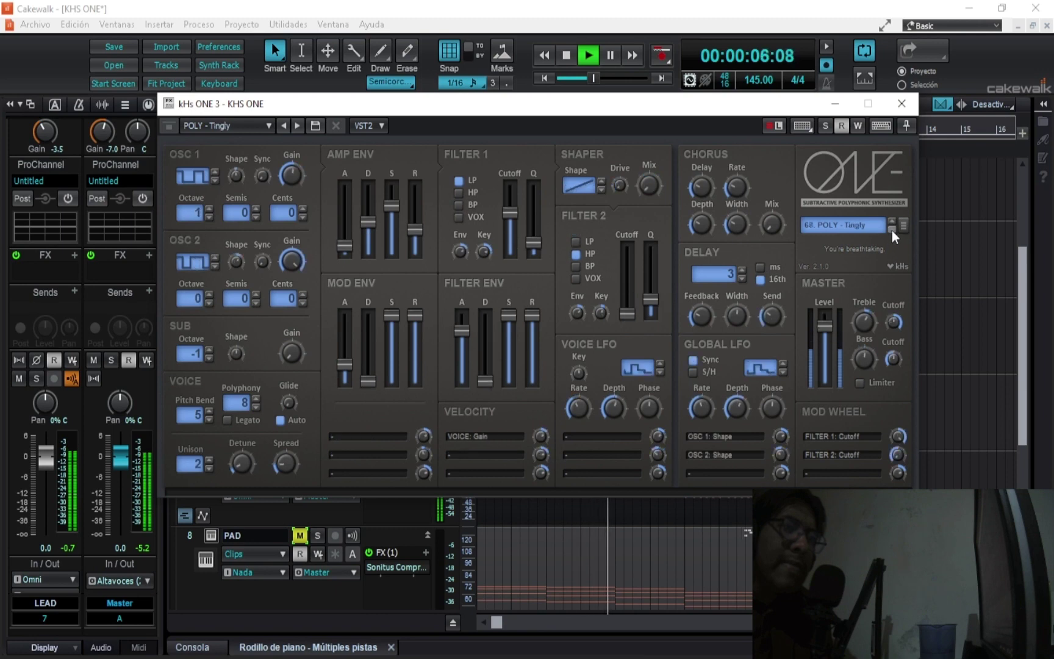
{"action": "left_click", "coordinate": [891, 231]}
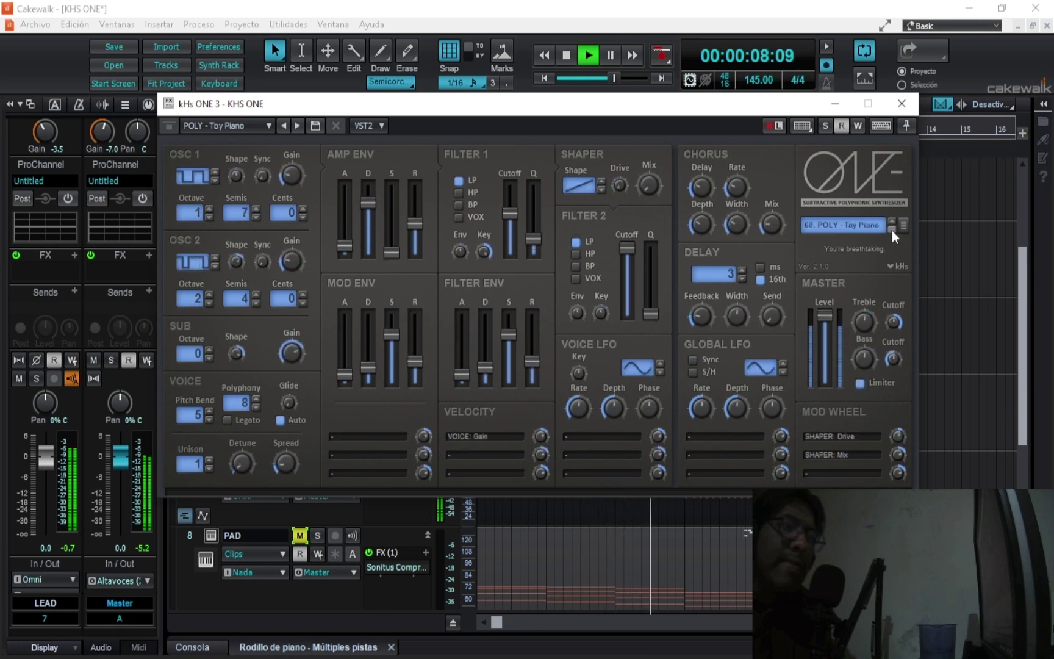
{"action": "left_click", "coordinate": [892, 230]}
{"action": "left_click", "coordinate": [891, 230]}
{"action": "left_click", "coordinate": [891, 230]}
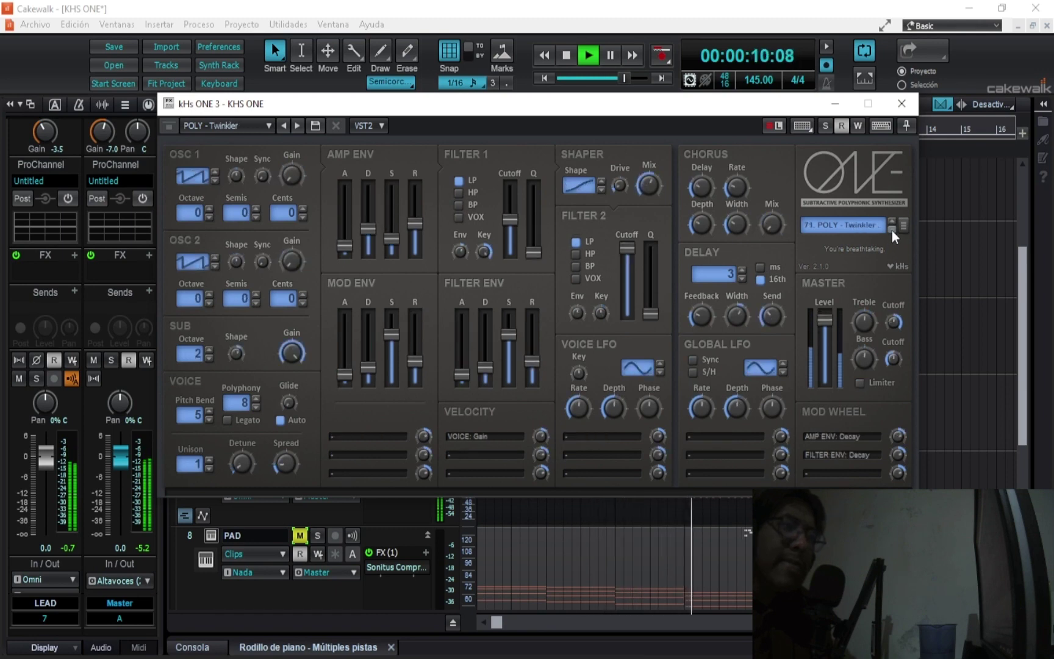
{"action": "left_click", "coordinate": [892, 230]}
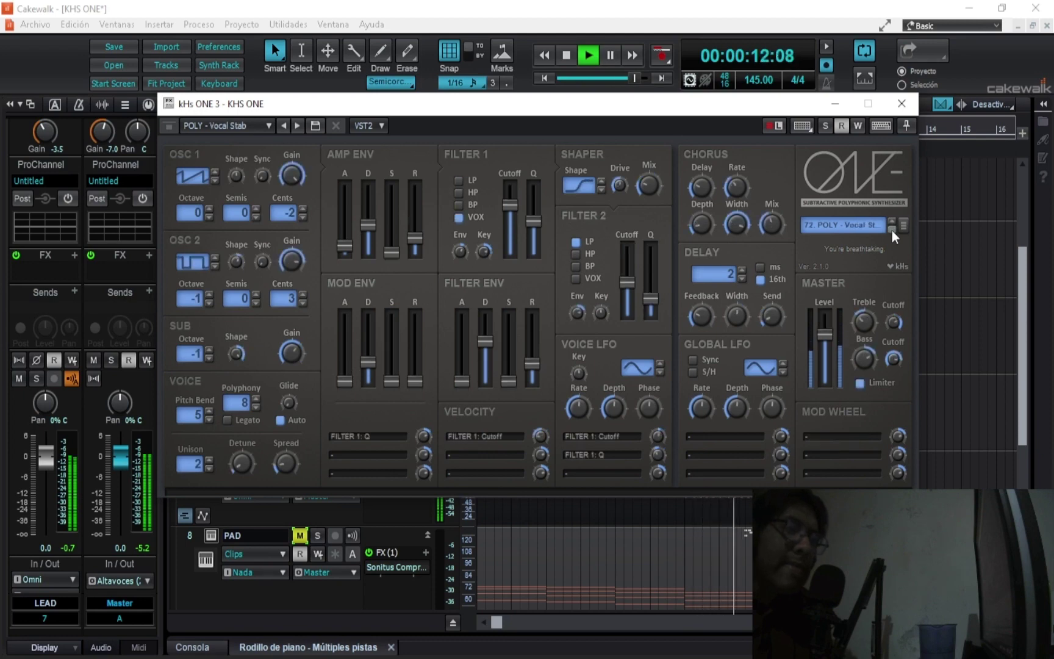
{"action": "left_click", "coordinate": [891, 231]}
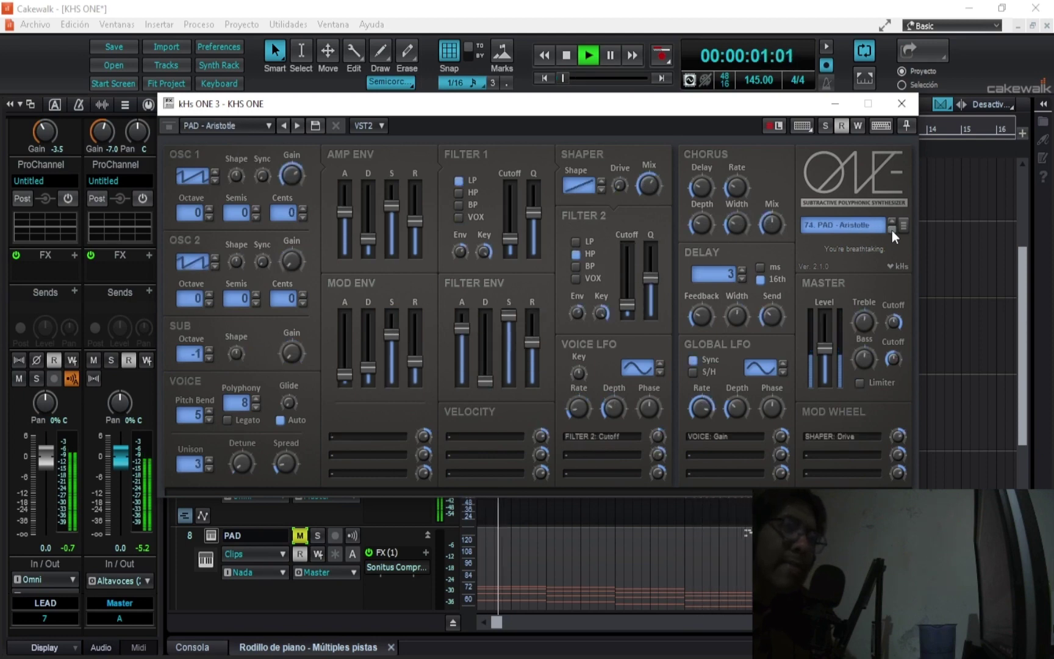
- Step back through the LEAD track's kHs ONE presets from PAD - Aristotle to POLY - Tingly
{"action": "left_click", "coordinate": [892, 220]}
{"action": "left_click", "coordinate": [892, 219]}
{"action": "left_click", "coordinate": [892, 219]}
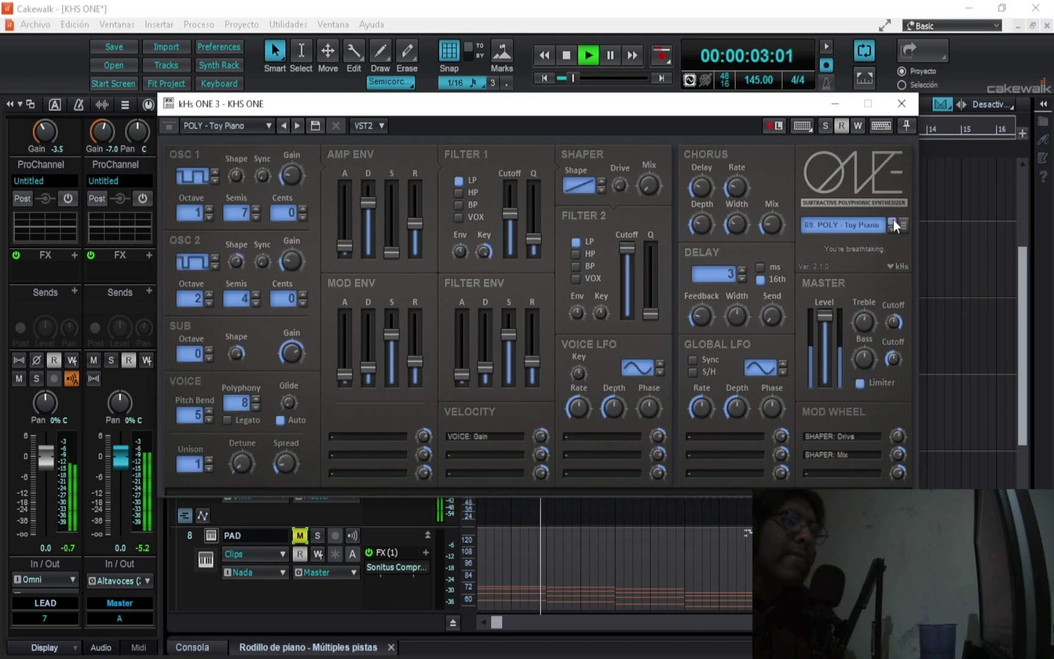
{"action": "left_click", "coordinate": [892, 220]}
{"action": "left_click", "coordinate": [893, 219]}
- Load the LEAD - 1st Impressions preset during playback and audition the following lead presets up to LEAD - LowLander
{"action": "left_click", "coordinate": [842, 226]}
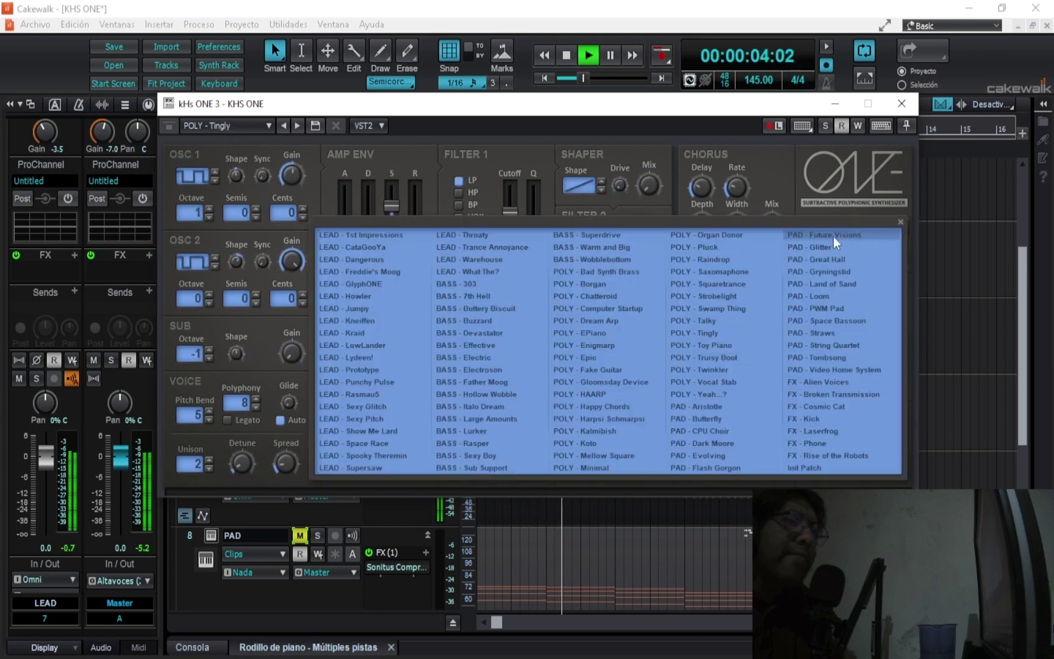
{"action": "left_click", "coordinate": [366, 247]}
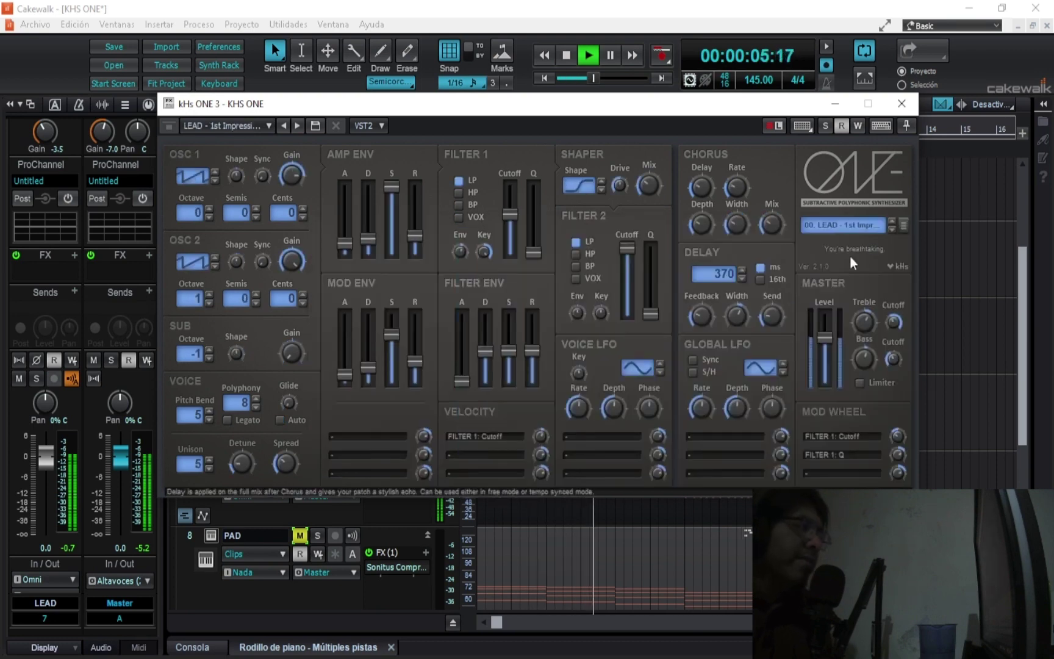
{"action": "left_click", "coordinate": [894, 232]}
{"action": "left_click", "coordinate": [895, 231]}
{"action": "left_click", "coordinate": [894, 231]}
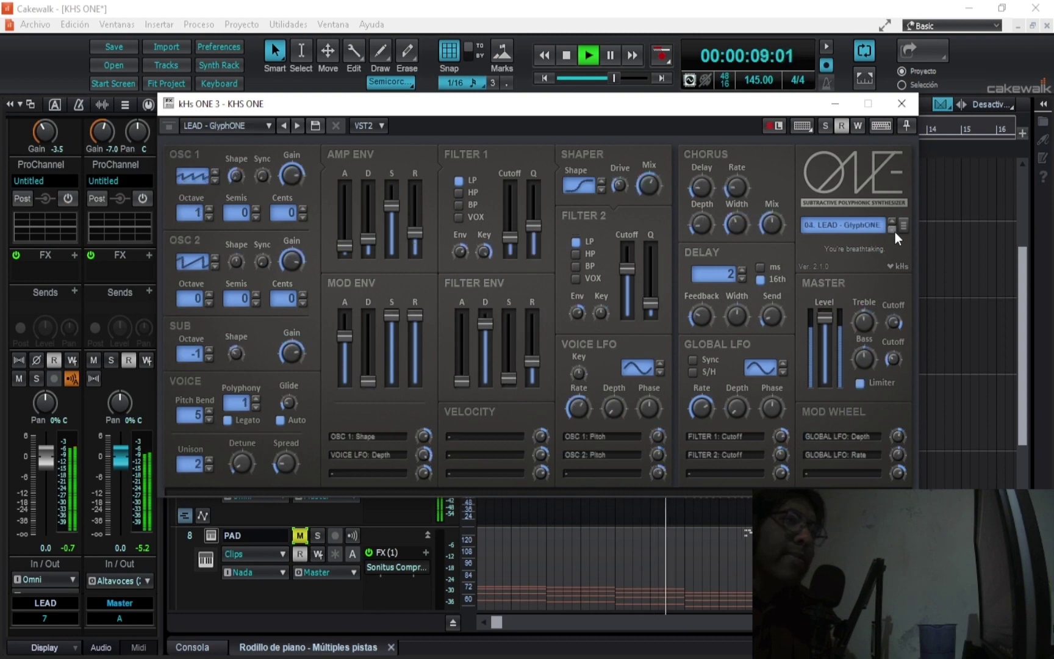
{"action": "left_click", "coordinate": [894, 231]}
{"action": "left_click", "coordinate": [895, 231]}
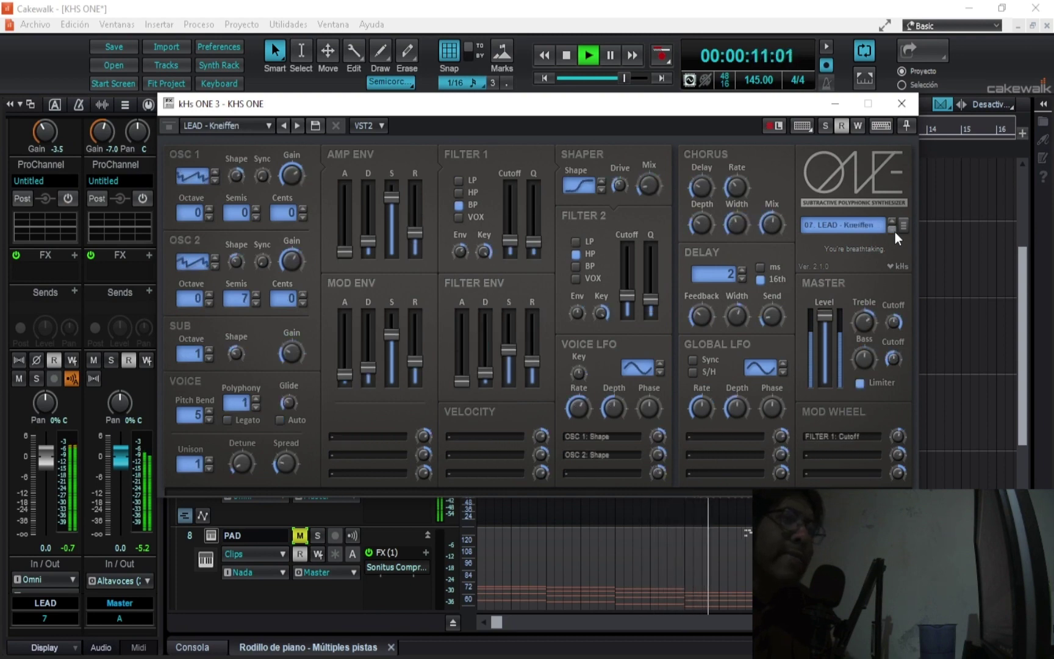
{"action": "left_click", "coordinate": [895, 231]}
{"action": "left_click", "coordinate": [895, 231]}
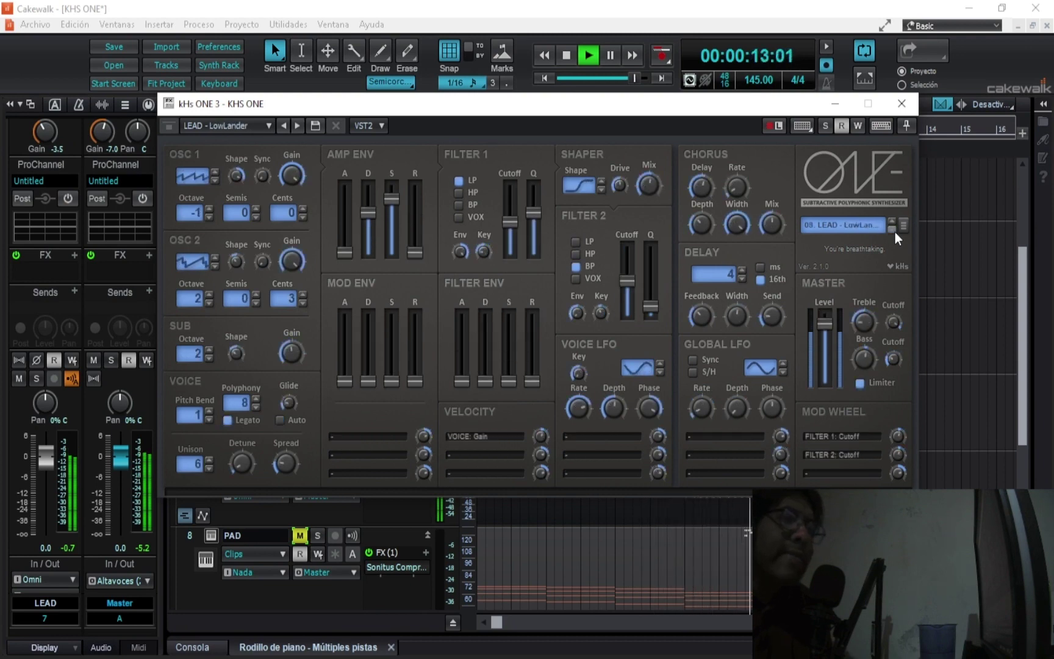
- Close the LEAD track's kHs ONE window and stop playback
{"action": "left_click", "coordinate": [902, 104]}
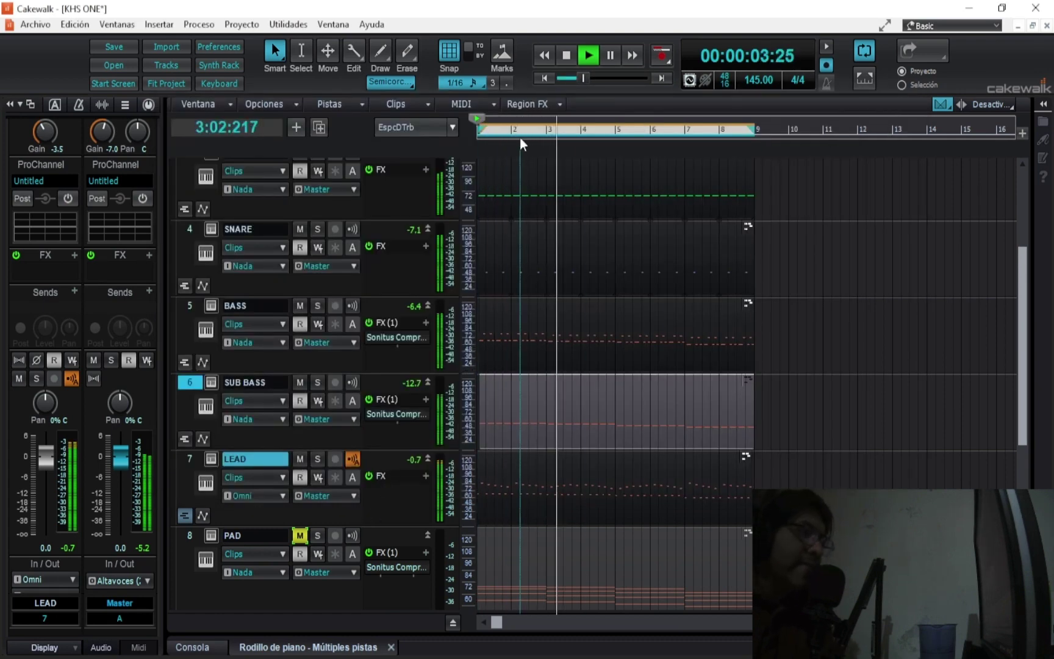
{"action": "left_click", "coordinate": [566, 56]}
- Unmute the PAD track and load the PAD - Aristotle preset in its kHs ONE synth
{"action": "scroll", "coordinate": [435, 366], "scroll_direction": "down", "scroll_amount": 3}
{"action": "scroll", "coordinate": [406, 430], "scroll_direction": "down", "scroll_amount": 1}
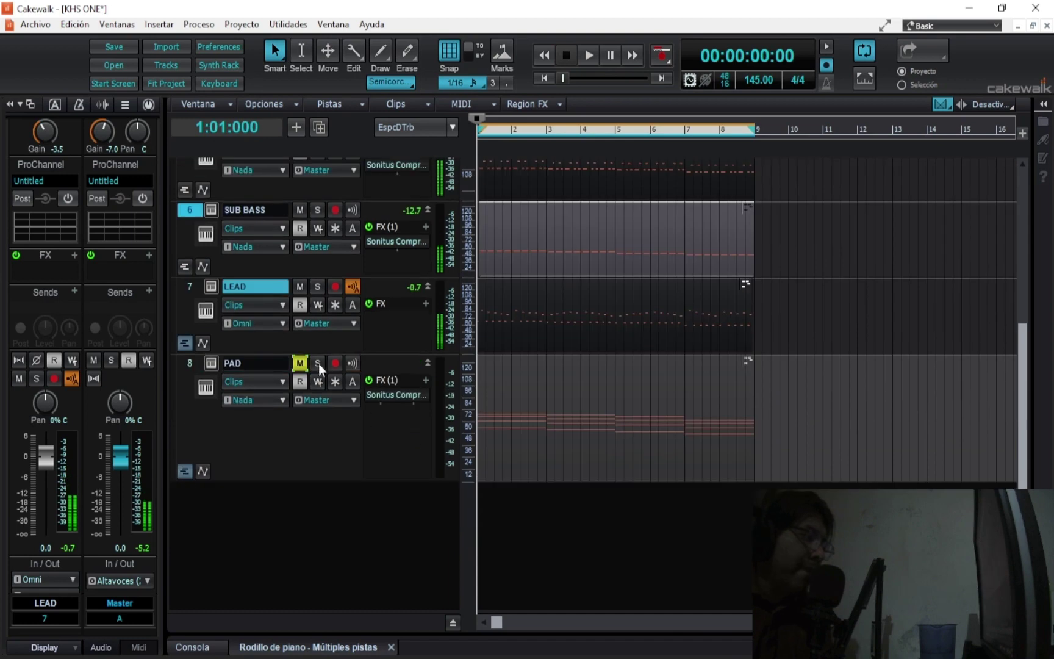
{"action": "left_click", "coordinate": [299, 363]}
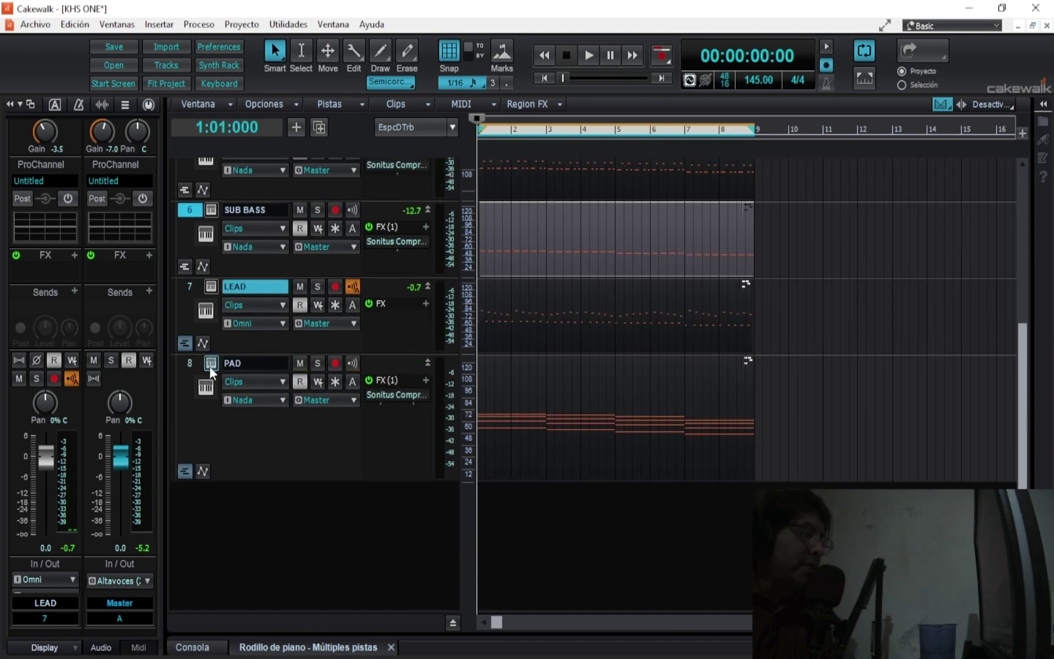
{"action": "left_click", "coordinate": [211, 363]}
{"action": "left_click", "coordinate": [843, 226]}
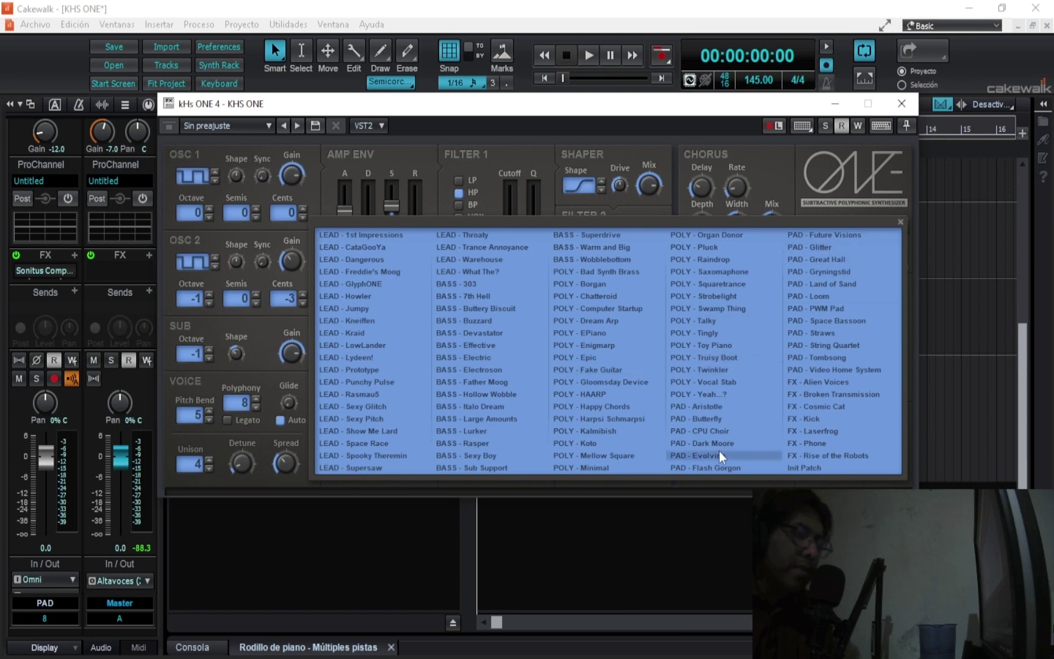
{"action": "left_click", "coordinate": [715, 406]}
{"action": "left_click_drag", "start_coordinate": [627, 113], "coordinate": [616, 162]}
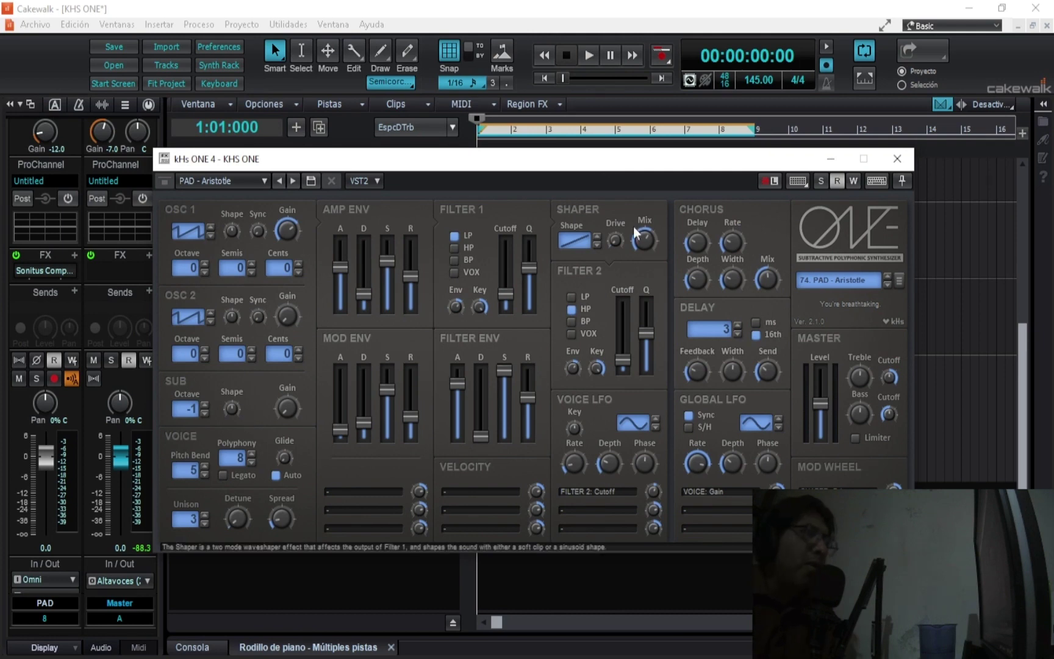
- Start playback and audition PAD - Butterfly and PAD - CPU Choir soloed on the PAD track, checking CPU Choir in the full mix
{"action": "left_click", "coordinate": [589, 58]}
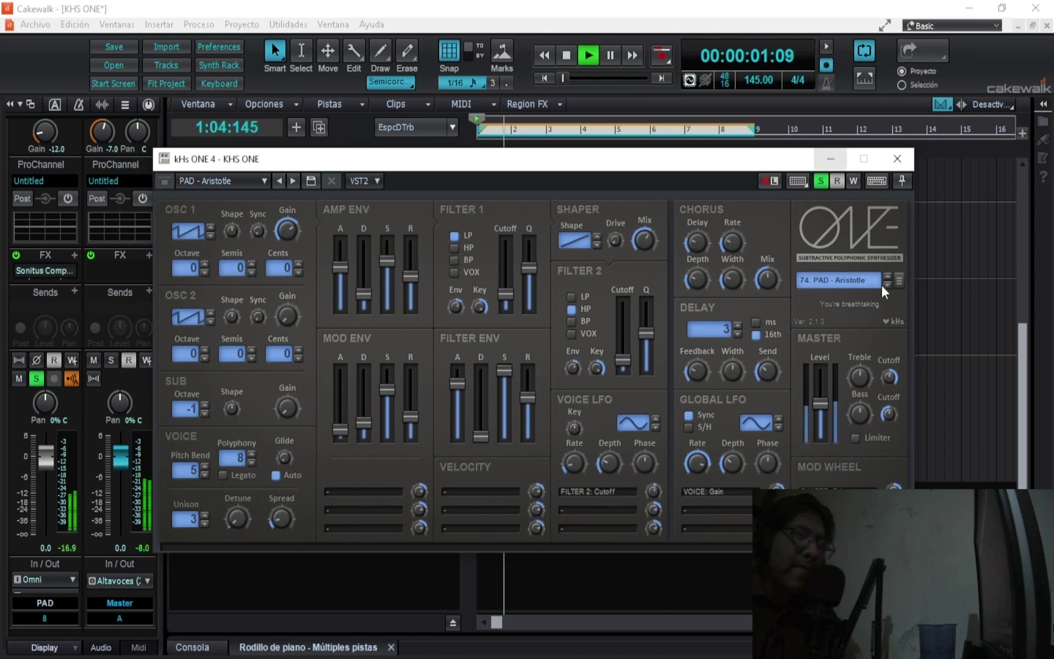
{"action": "left_click", "coordinate": [887, 284]}
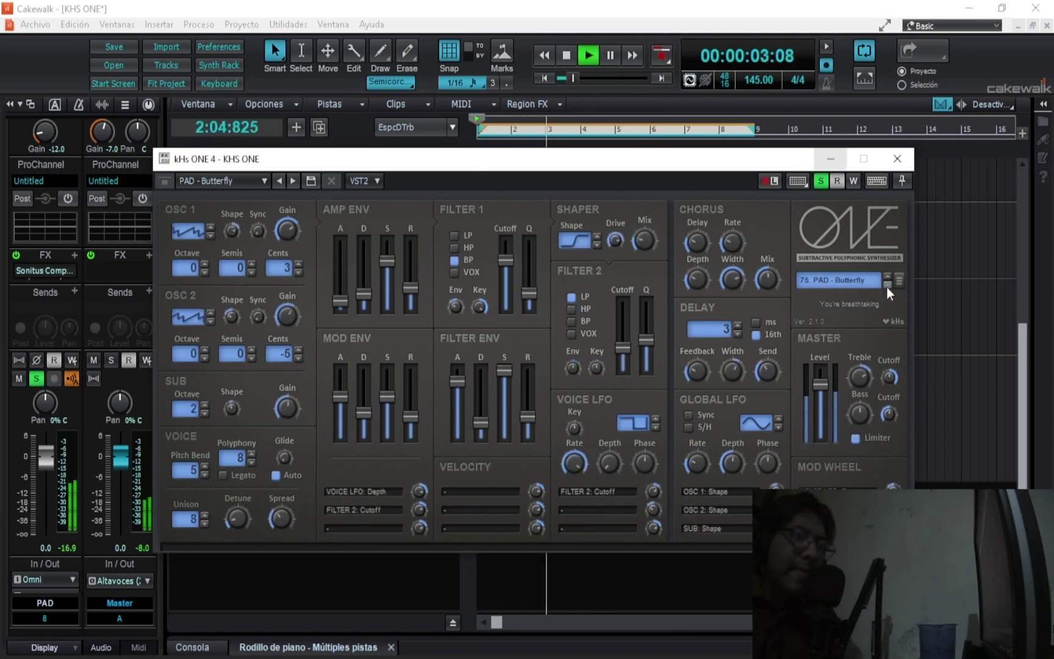
{"action": "left_click", "coordinate": [888, 284]}
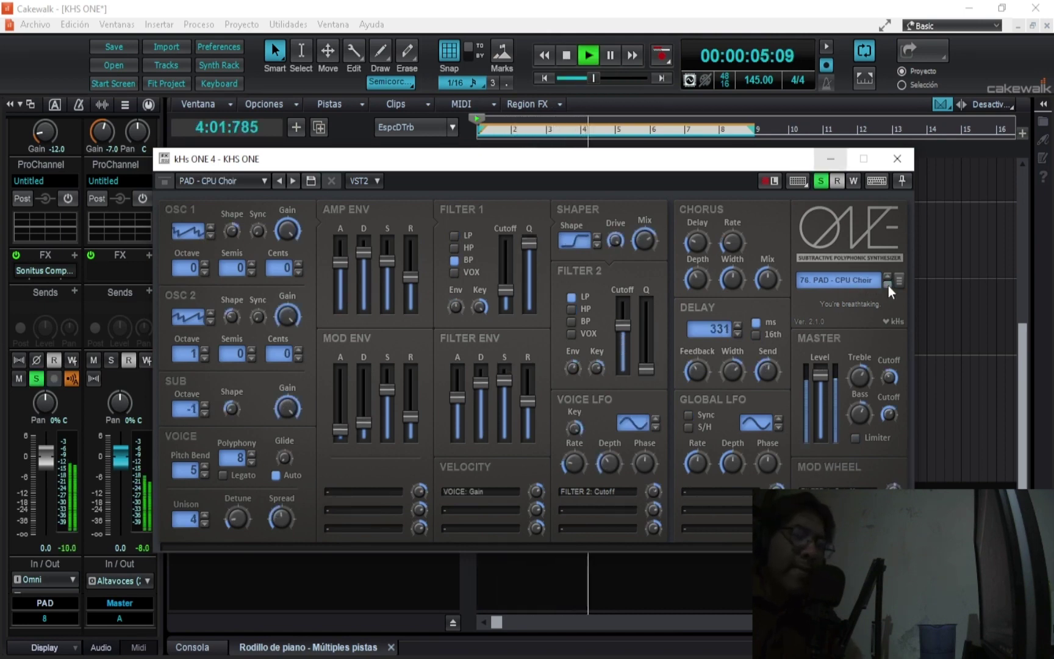
{"action": "left_click", "coordinate": [821, 182]}
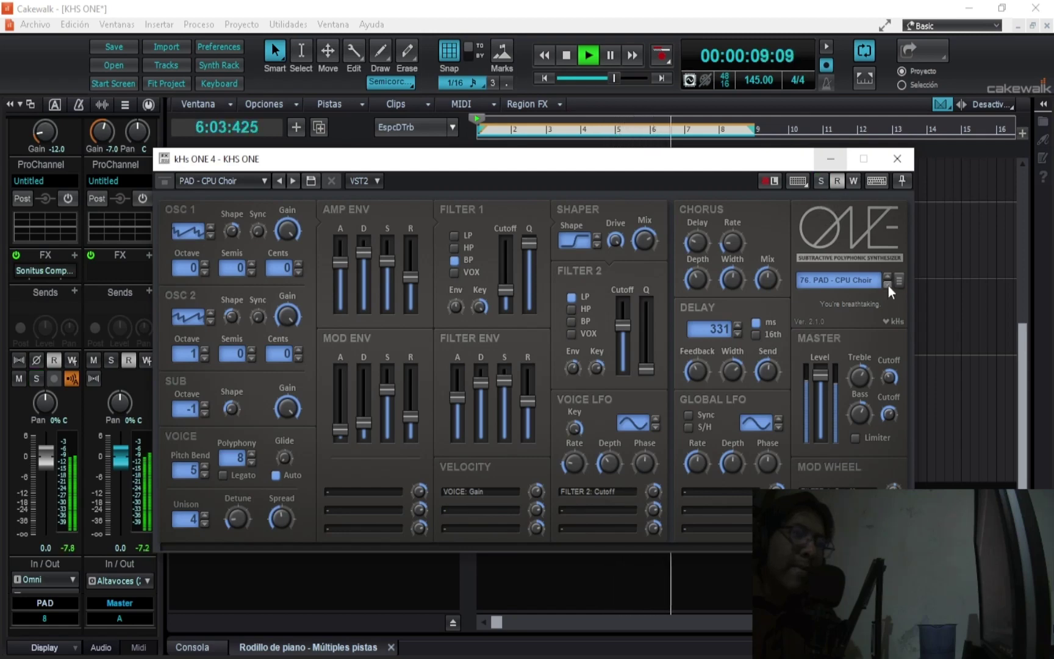
{"action": "left_click", "coordinate": [825, 181]}
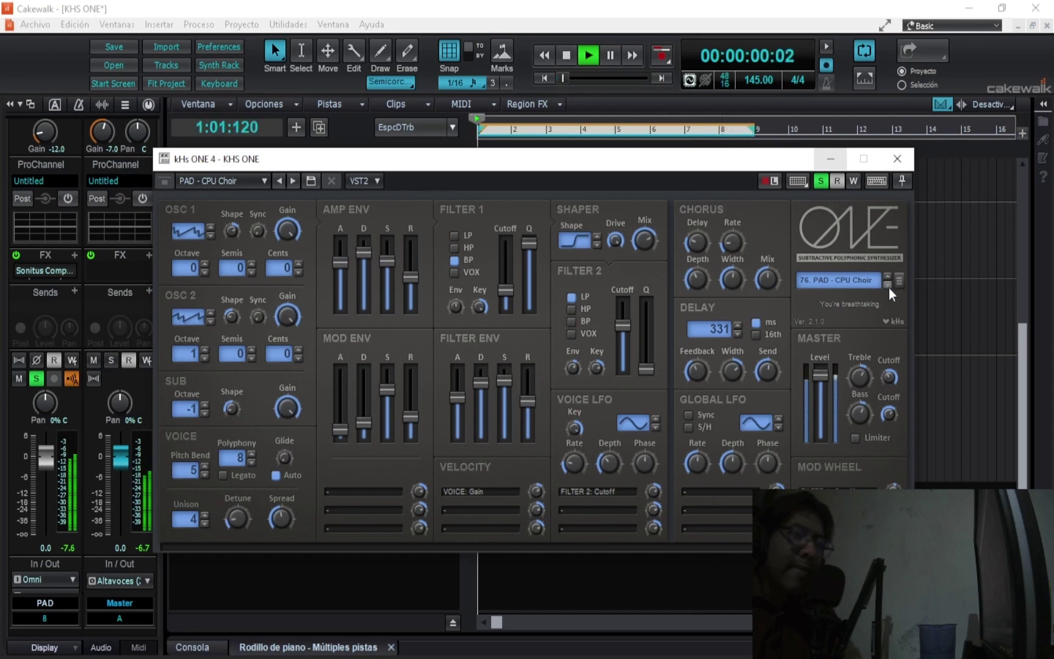
- Audition the presets PAD - Dark Moore, PAD - Evolving and PAD - Flash Gorgon, toggling solo to compare Flash Gorgon with the mix
{"action": "left_click", "coordinate": [889, 288]}
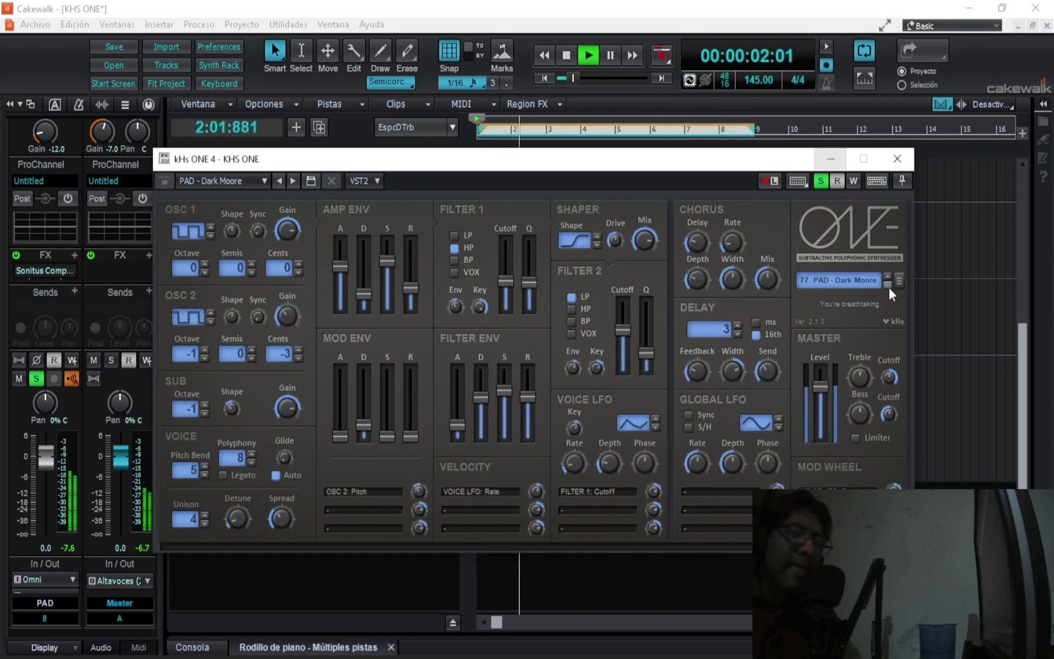
{"action": "left_click", "coordinate": [889, 288]}
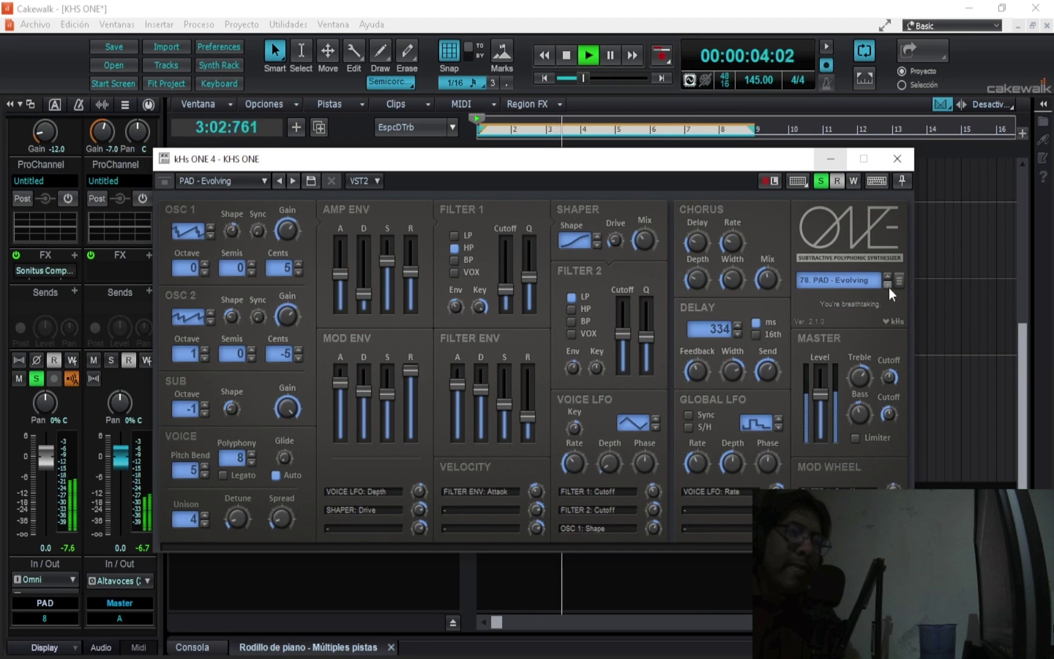
{"action": "left_click", "coordinate": [889, 289]}
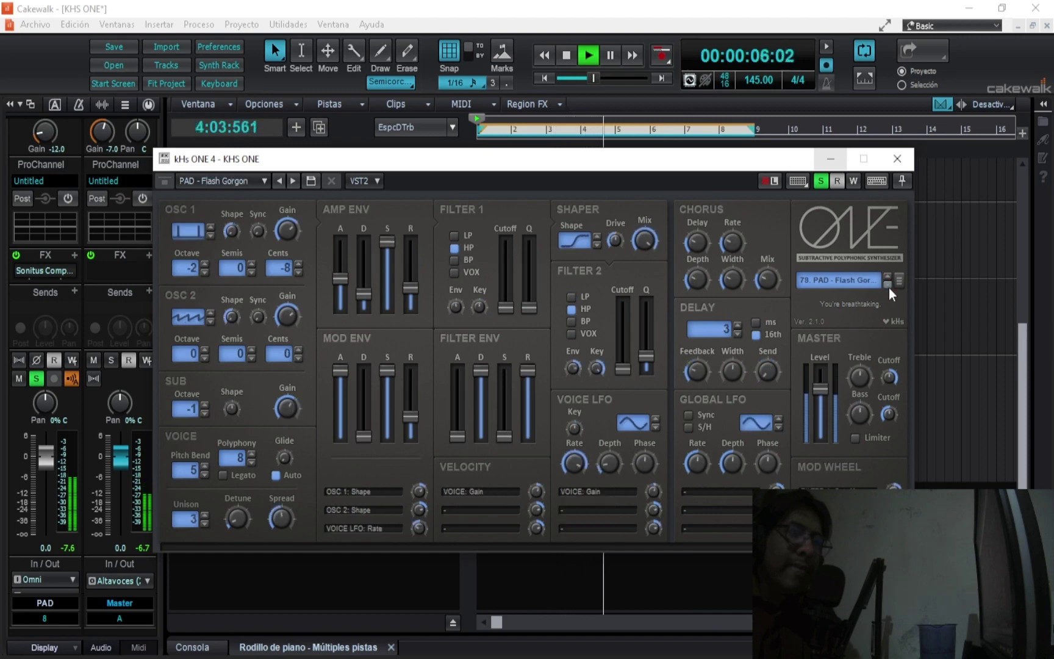
{"action": "left_click", "coordinate": [821, 181]}
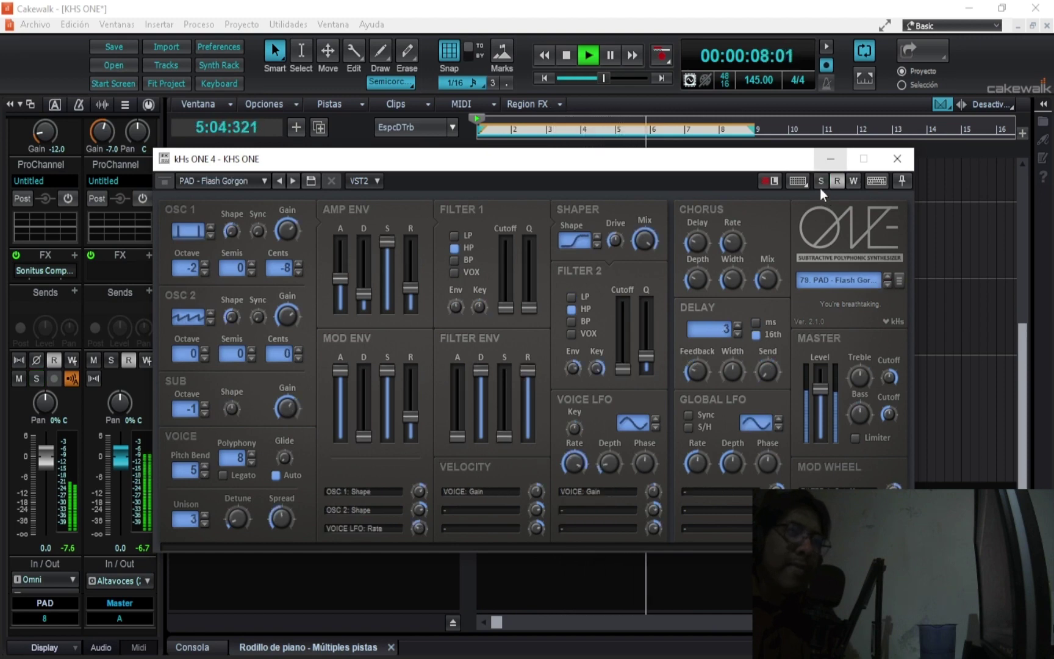
{"action": "left_click", "coordinate": [821, 183]}
- Audition the PAD track's kHs ONE presets one by one from PAD - Future Visions to PAD - Loom
{"action": "left_click", "coordinate": [885, 287]}
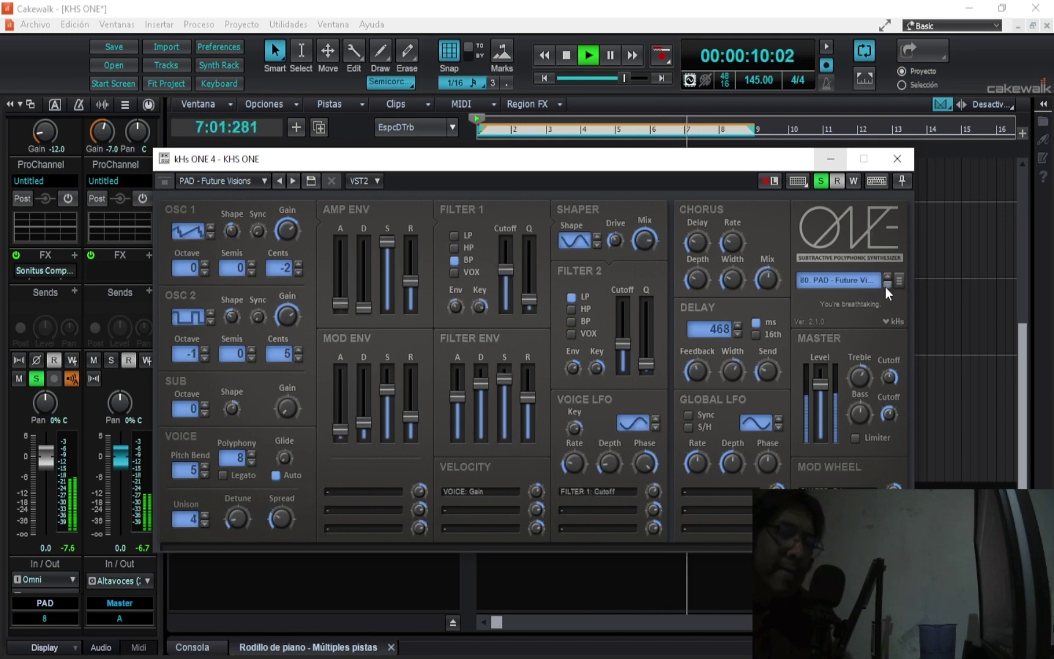
{"action": "left_click", "coordinate": [886, 287]}
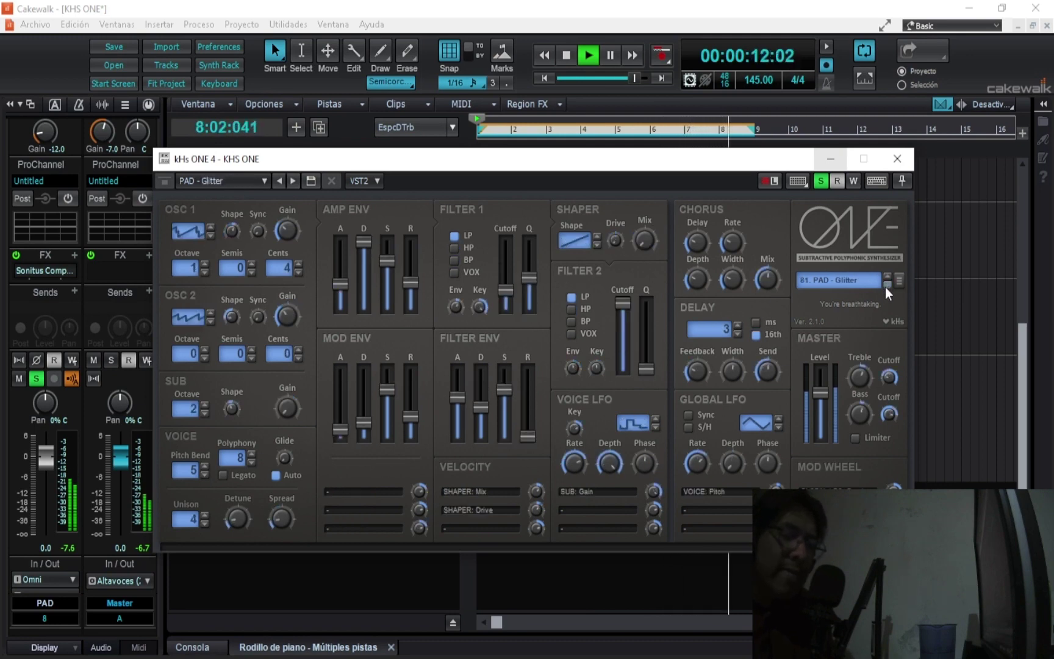
{"action": "left_click", "coordinate": [888, 288]}
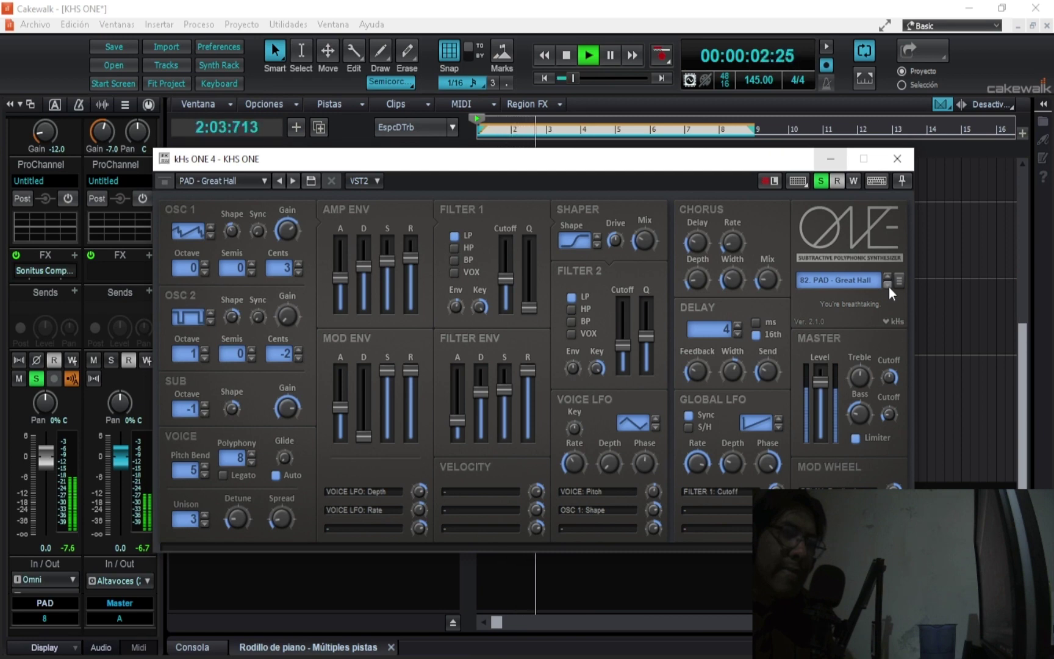
{"action": "left_click", "coordinate": [888, 287]}
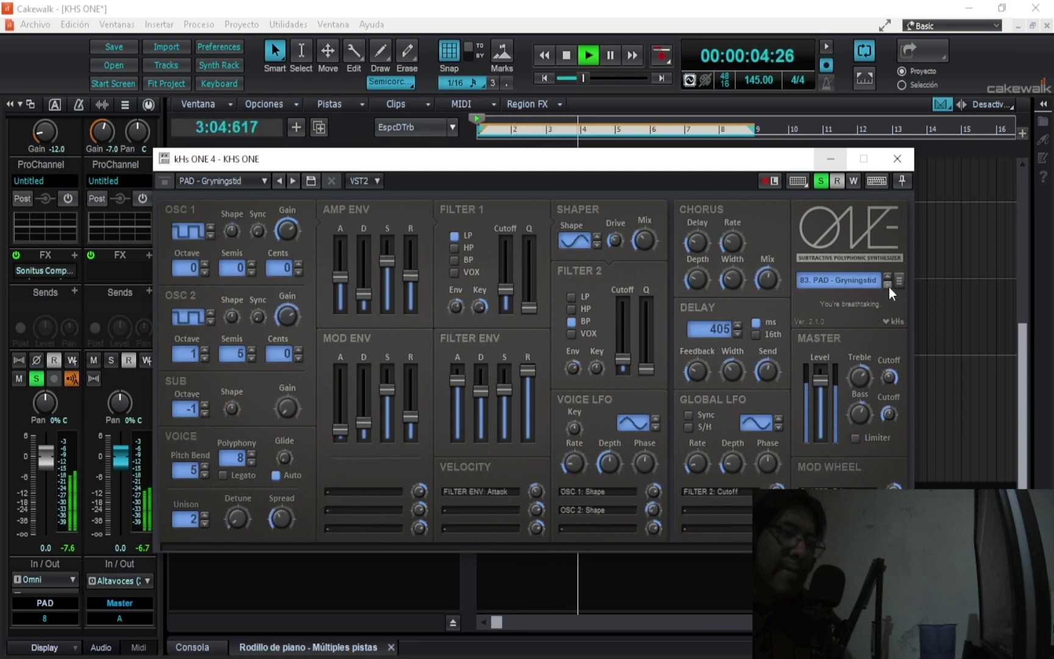
{"action": "left_click", "coordinate": [889, 287]}
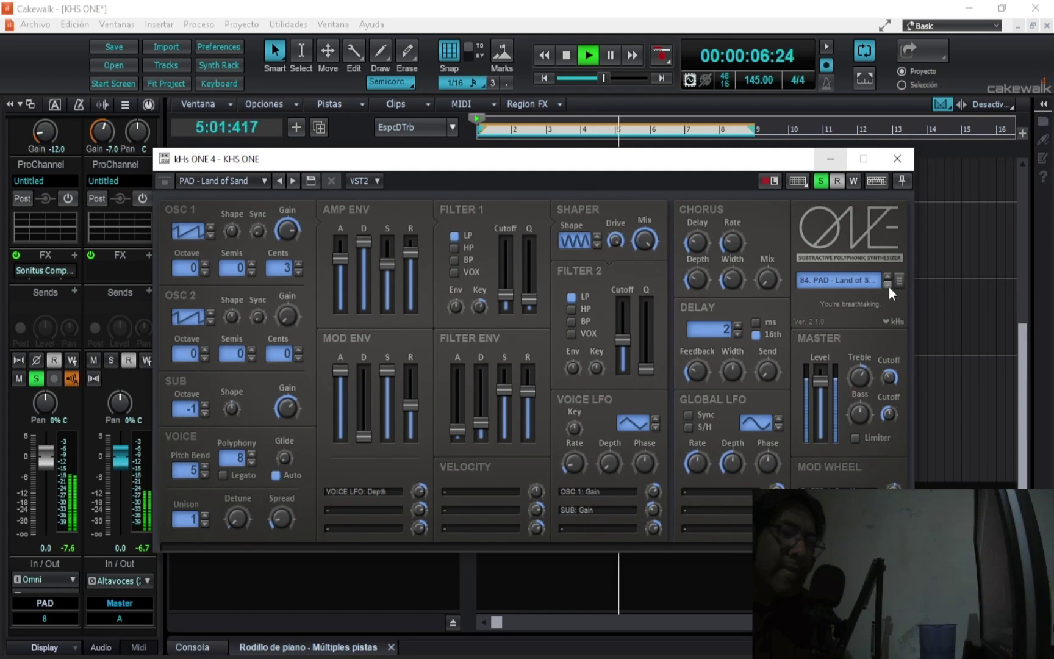
{"action": "left_click", "coordinate": [888, 287]}
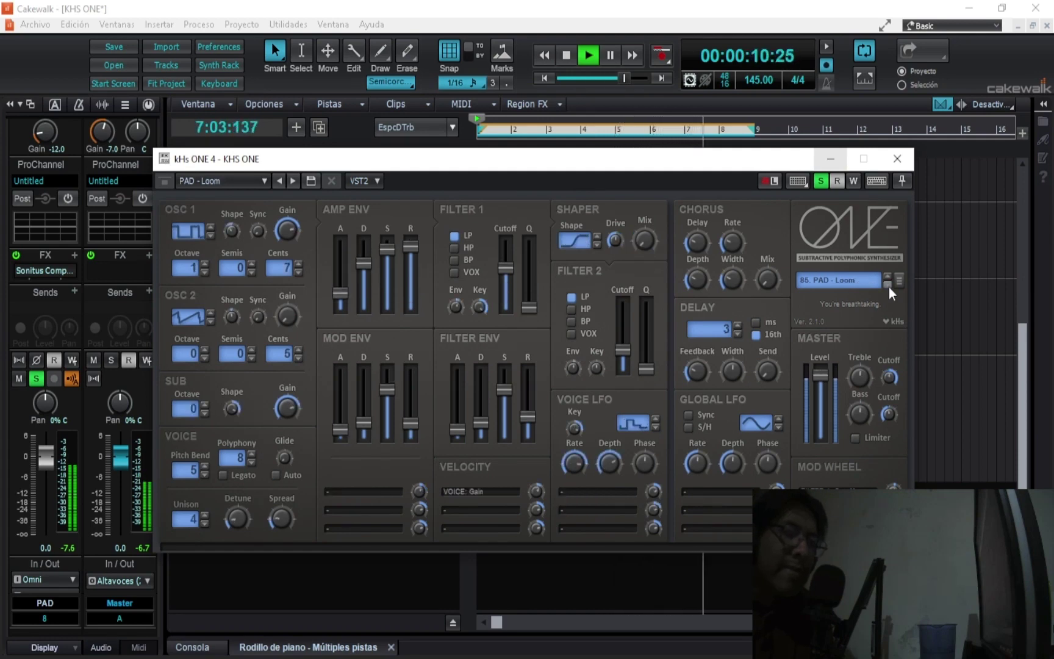
- Audition the presets PAD - PWM Pad, PAD - Space Bassoon and PAD - Straws, toggling solo to compare Straws with the mix
{"action": "left_click", "coordinate": [888, 287]}
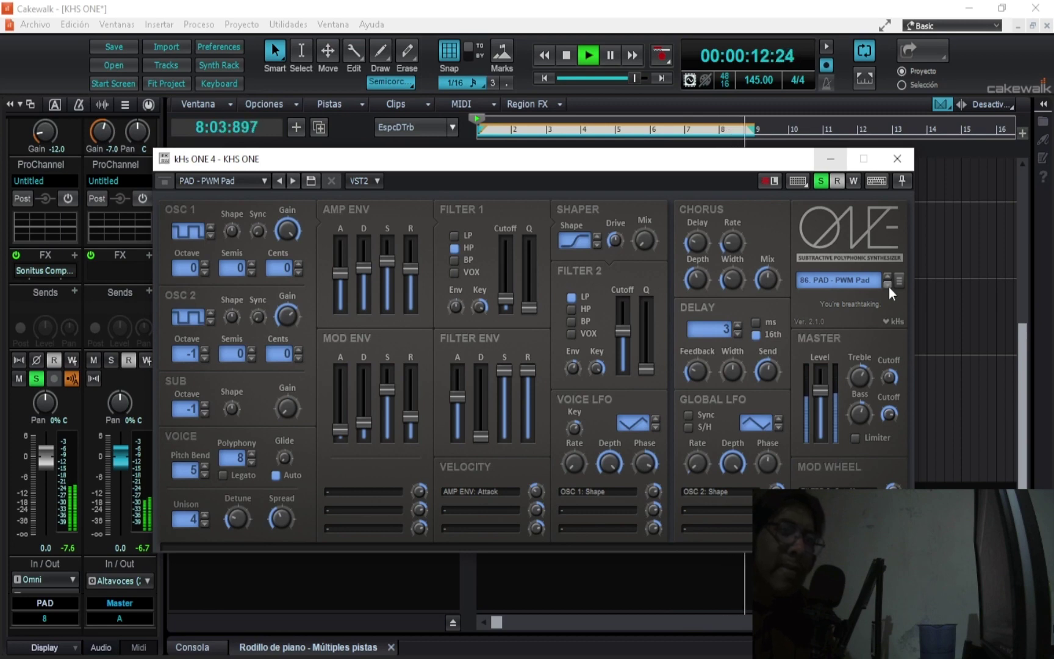
{"action": "left_click", "coordinate": [889, 287]}
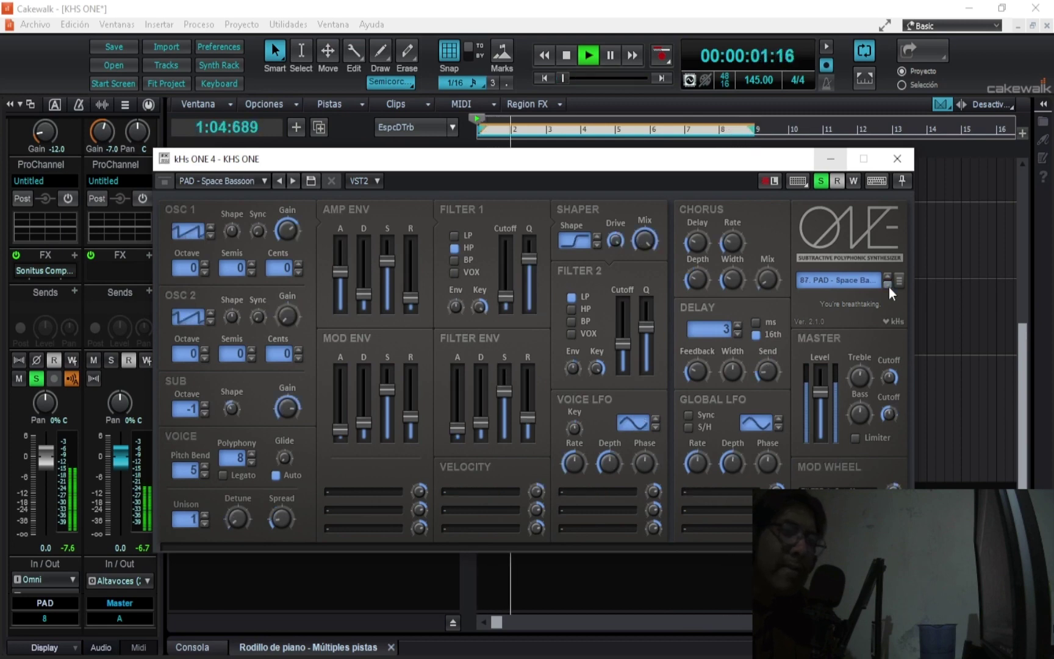
{"action": "left_click", "coordinate": [888, 287]}
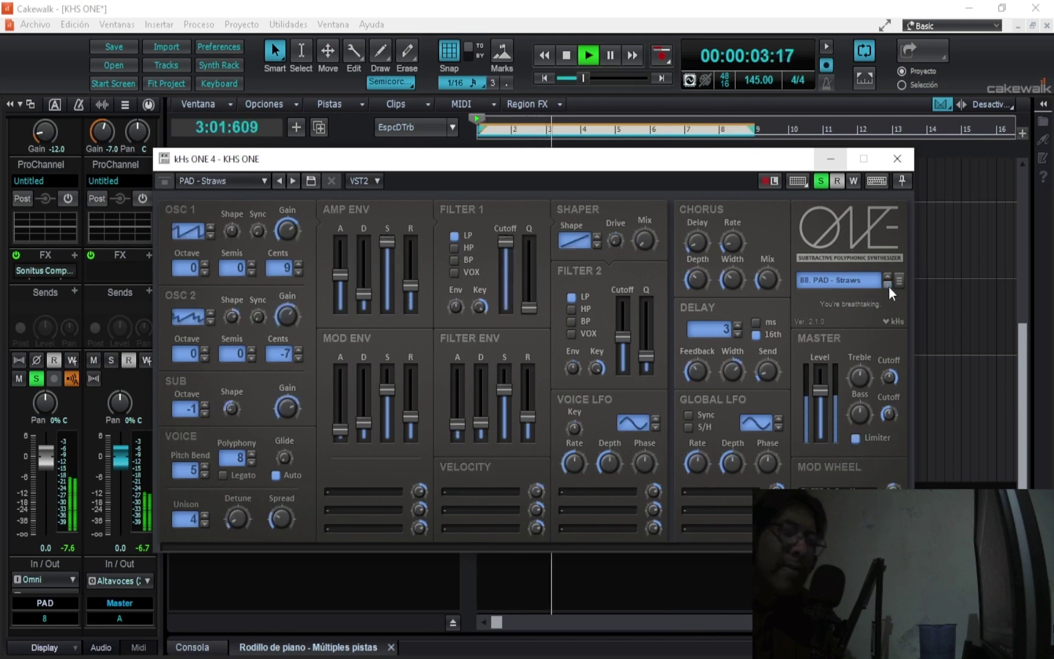
{"action": "left_click", "coordinate": [822, 181]}
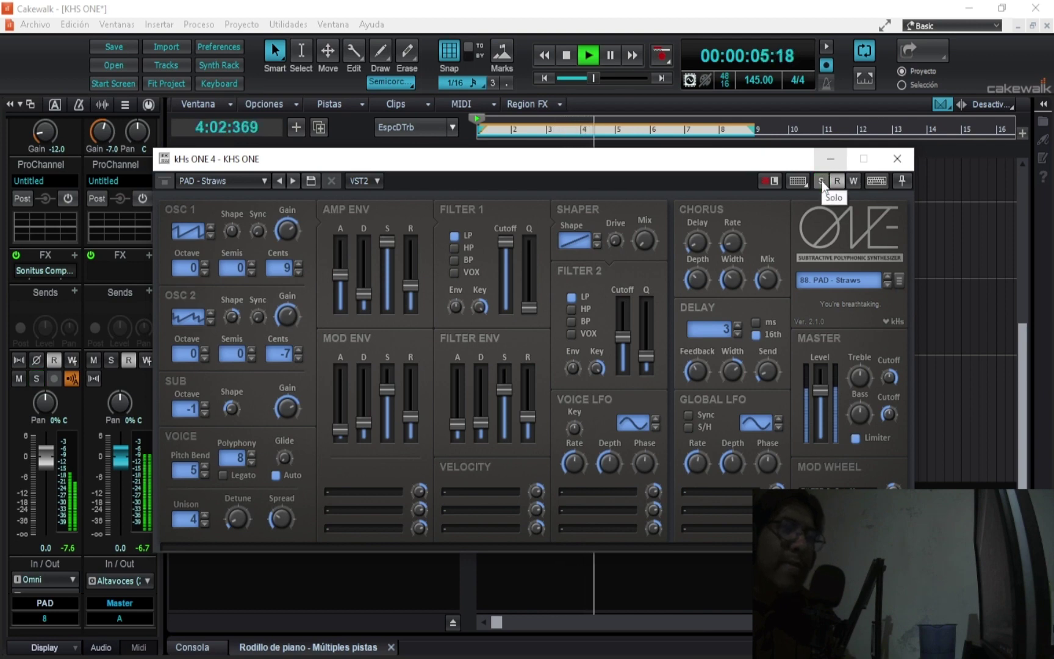
{"action": "left_click", "coordinate": [821, 182]}
- Audition the remaining pad presets from PAD - String Quartet up to PAD - Video Home System, stepping back from FX - Alien Voices
{"action": "left_click", "coordinate": [887, 283]}
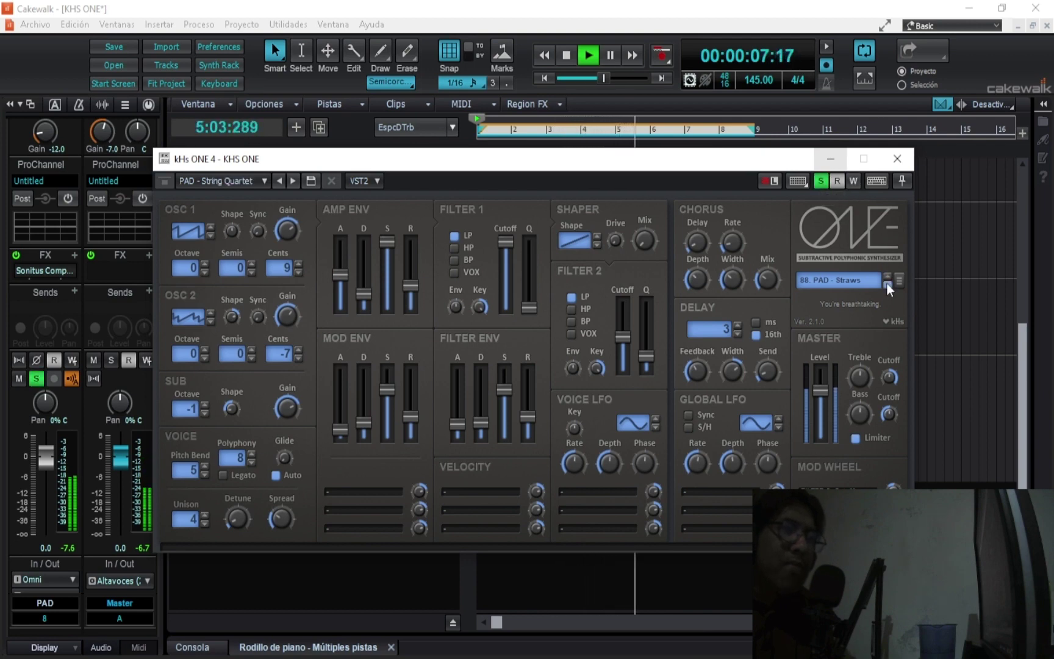
{"action": "left_click", "coordinate": [888, 284]}
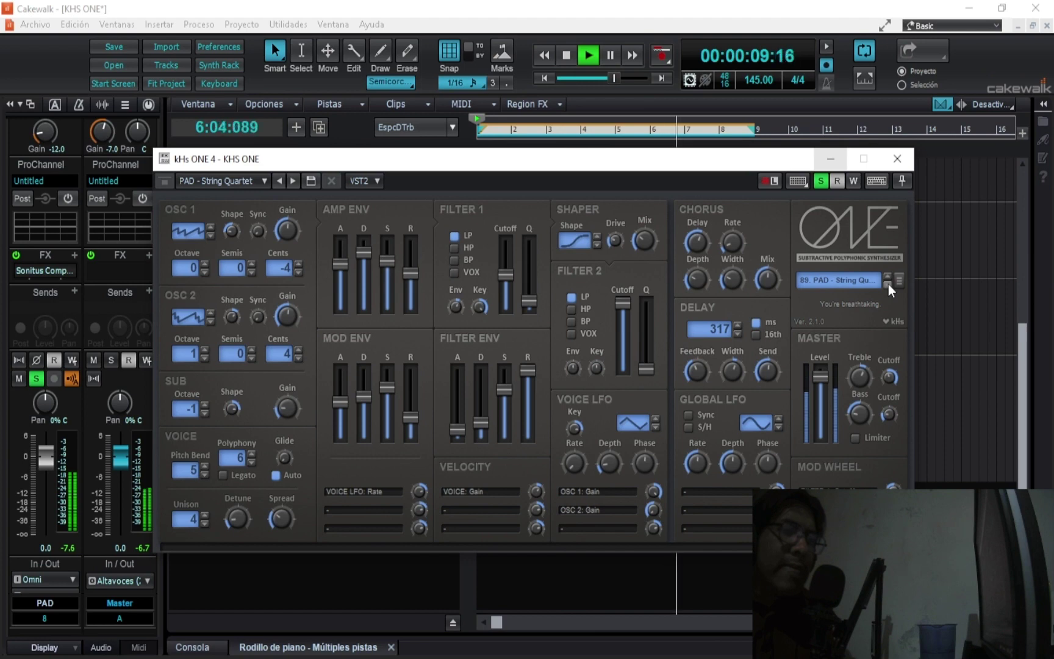
{"action": "left_click", "coordinate": [889, 284]}
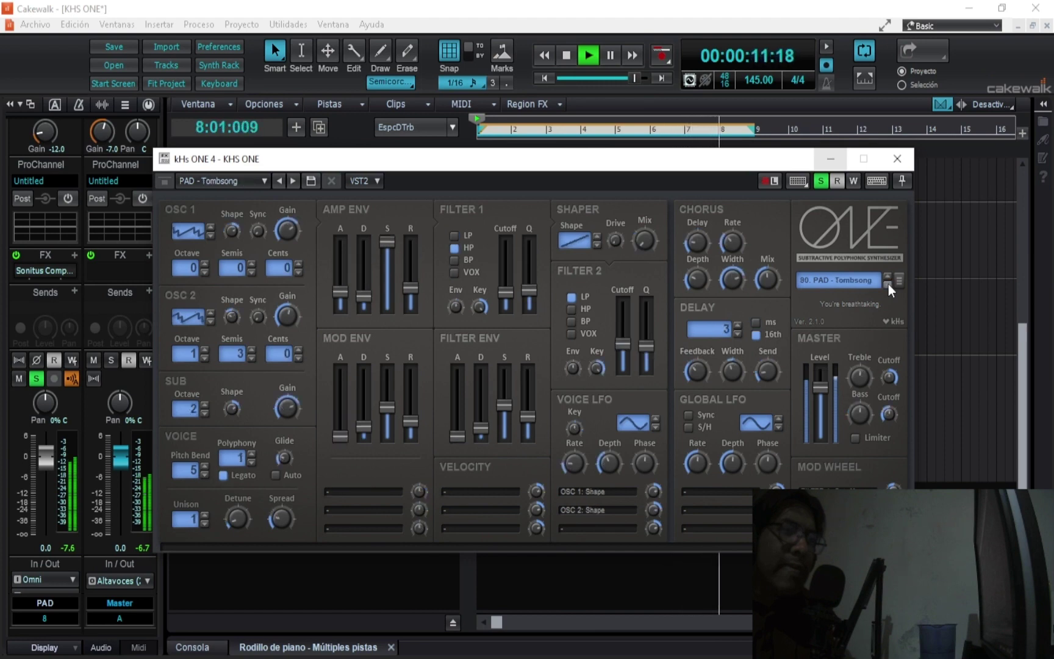
{"action": "left_click", "coordinate": [889, 285]}
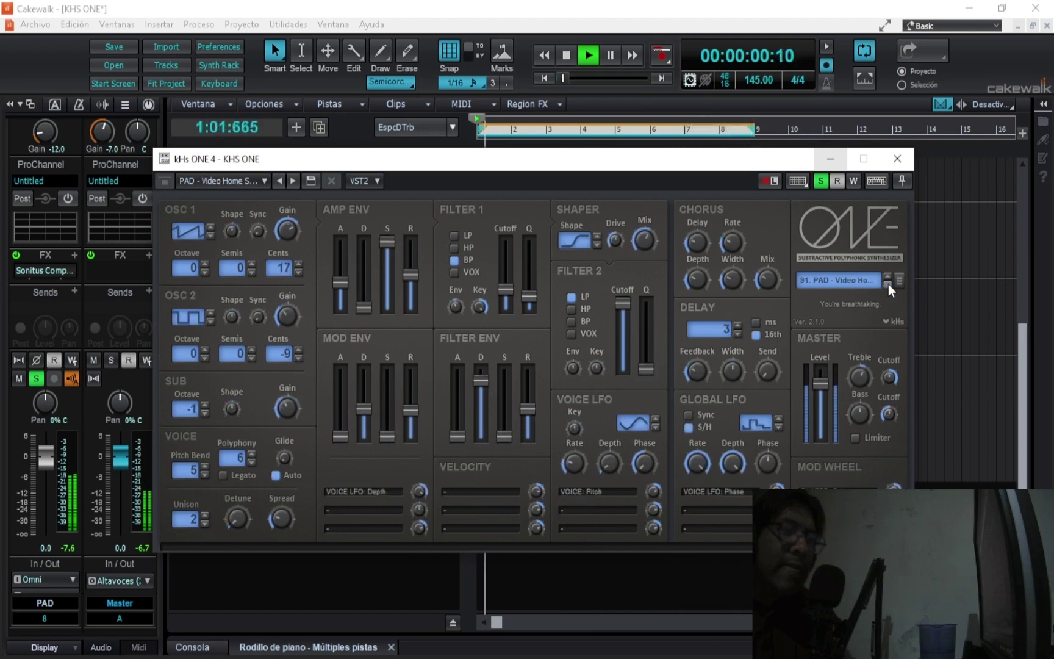
{"action": "left_click", "coordinate": [888, 285]}
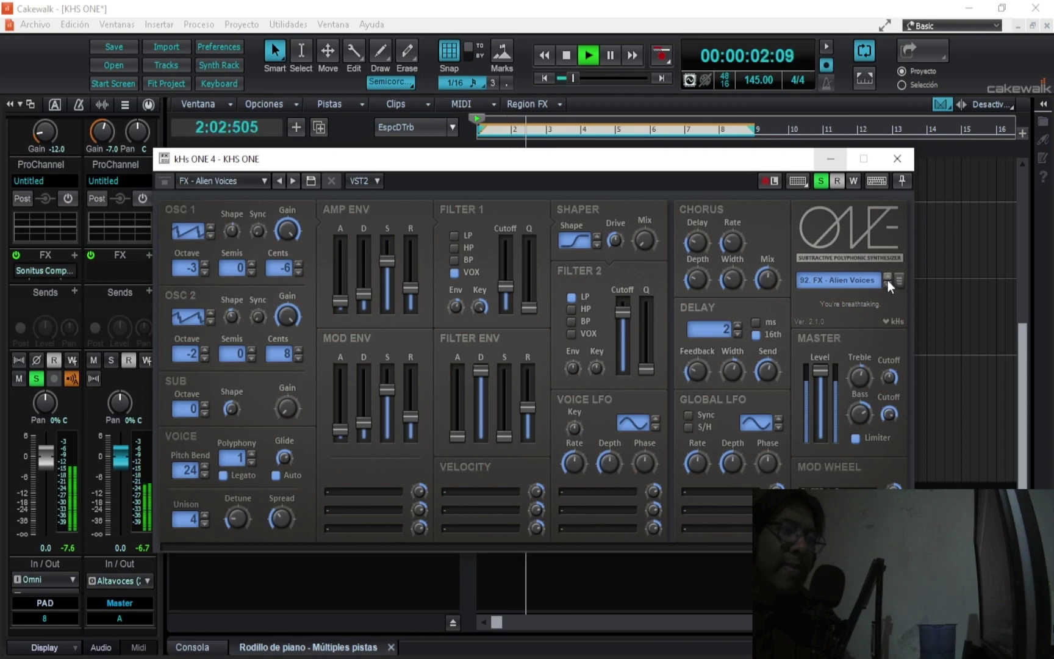
{"action": "left_click", "coordinate": [888, 277]}
- Load the PAD - CPU Choir preset from the kHs ONE preset list and unsolo the PAD synth
{"action": "left_click", "coordinate": [849, 281]}
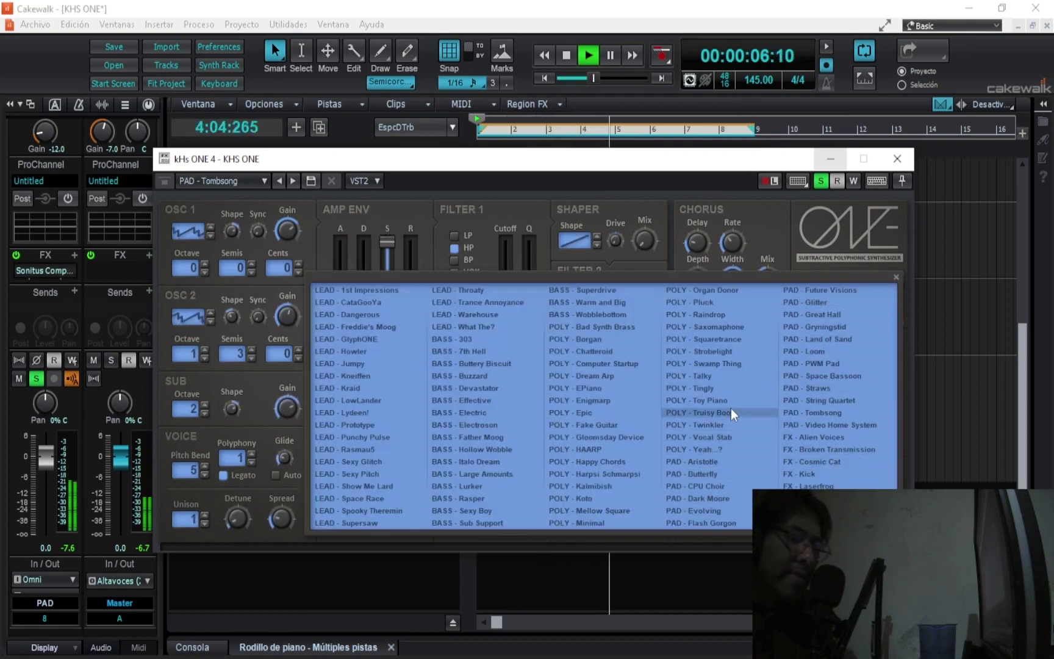
{"action": "left_click", "coordinate": [730, 485]}
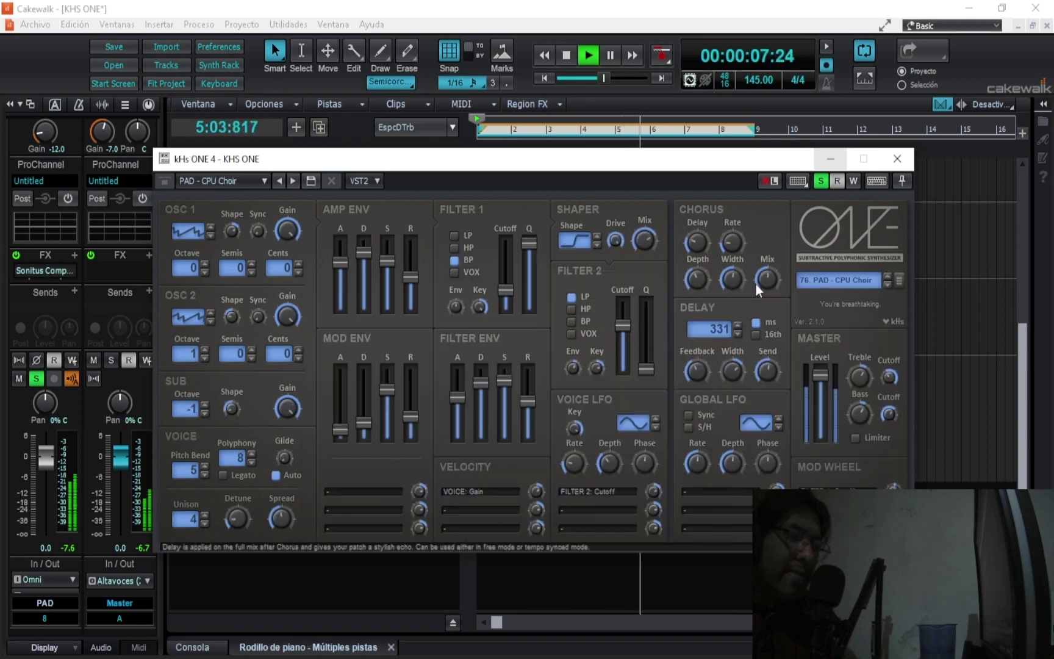
{"action": "left_click", "coordinate": [821, 181]}
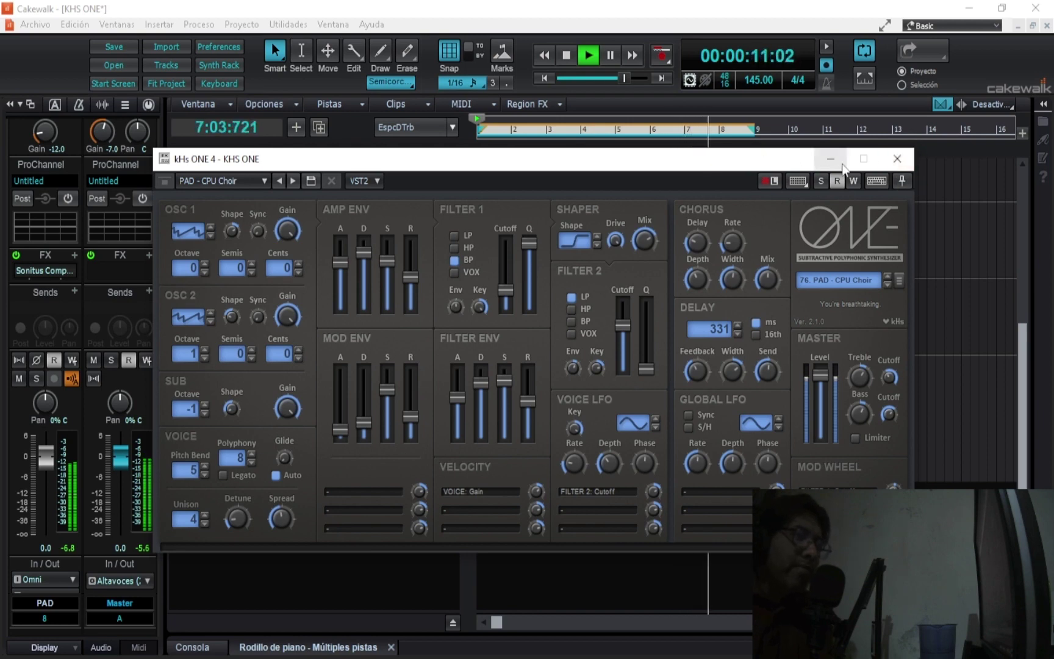
- Close the PAD track's kHs ONE window and stop playback
{"action": "left_click", "coordinate": [896, 159]}
{"action": "key", "text": "space"}
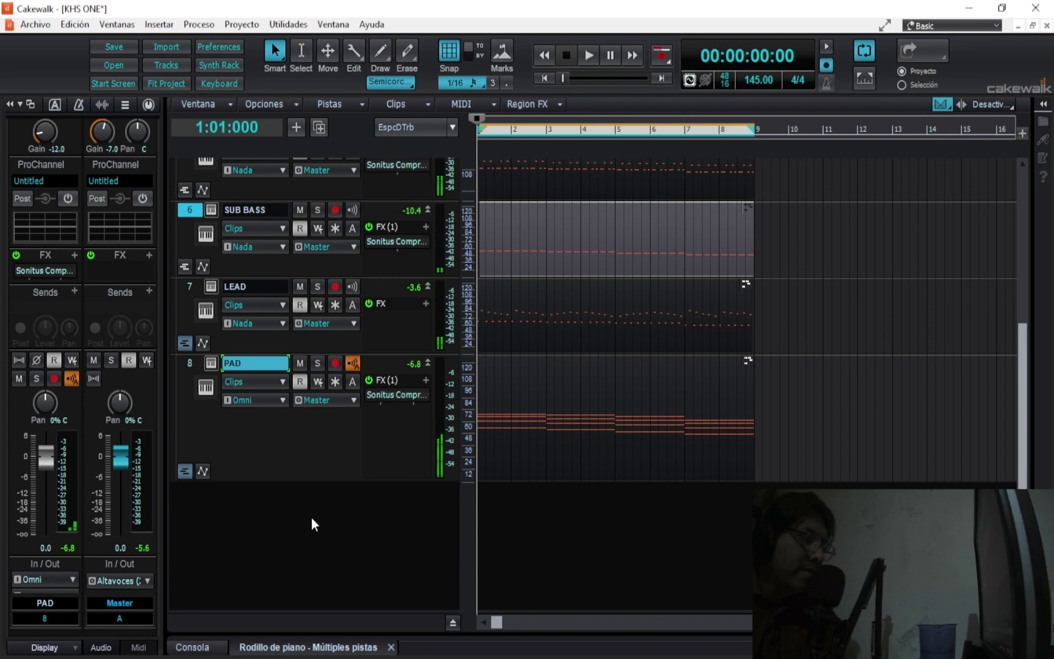
- Select the clips on the BASS, SUB BASS, LEAD and PAD tracks together
{"action": "scroll", "coordinate": [311, 516], "scroll_direction": "up", "scroll_amount": 3}
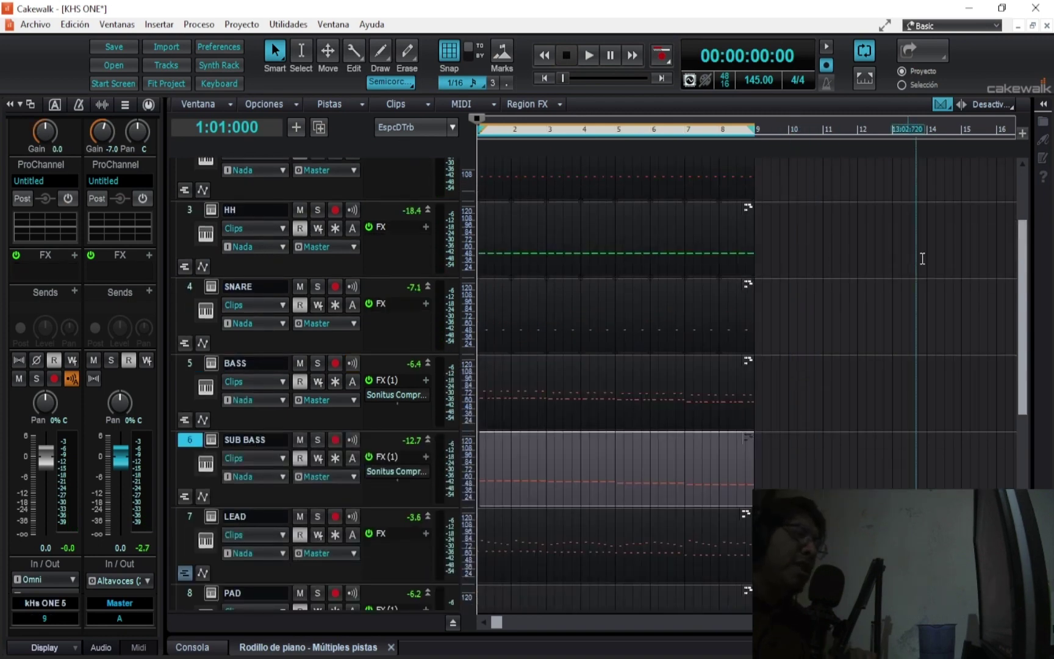
{"action": "scroll", "coordinate": [506, 195], "scroll_direction": "up", "scroll_amount": 2}
{"action": "scroll", "coordinate": [866, 291], "scroll_direction": "down", "scroll_amount": 5}
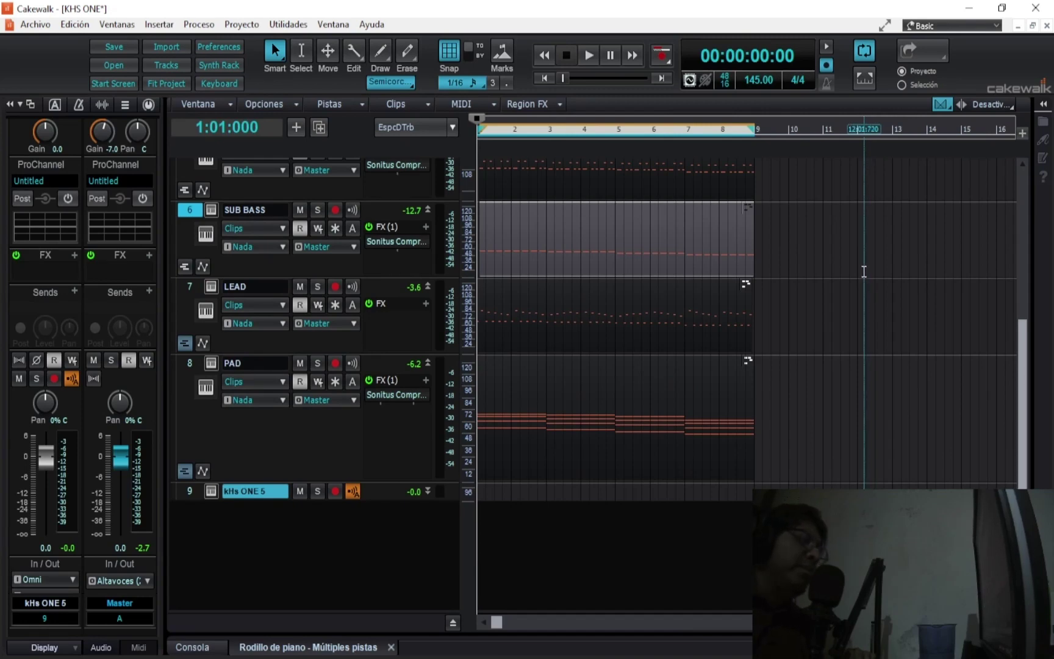
{"action": "scroll", "coordinate": [698, 390], "scroll_direction": "up", "scroll_amount": 2}
{"action": "left_click_drag", "start_coordinate": [815, 303], "coordinate": [480, 469]}
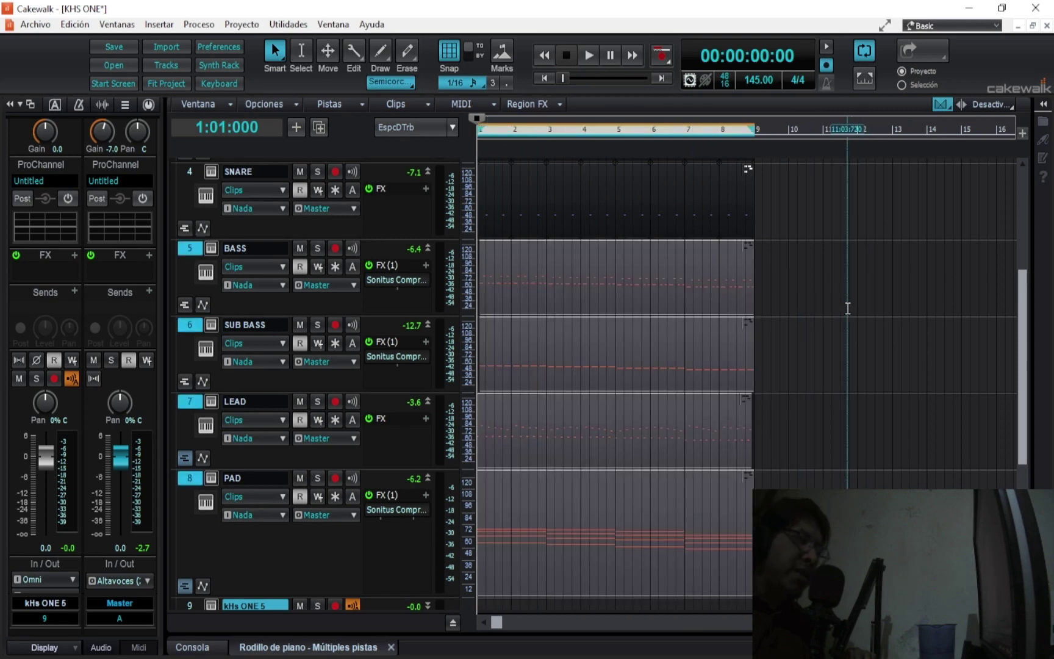
- Play the looped arrangement with the selected synth tracks and stop playback
{"action": "scroll", "coordinate": [848, 308], "scroll_direction": "down", "scroll_amount": 2}
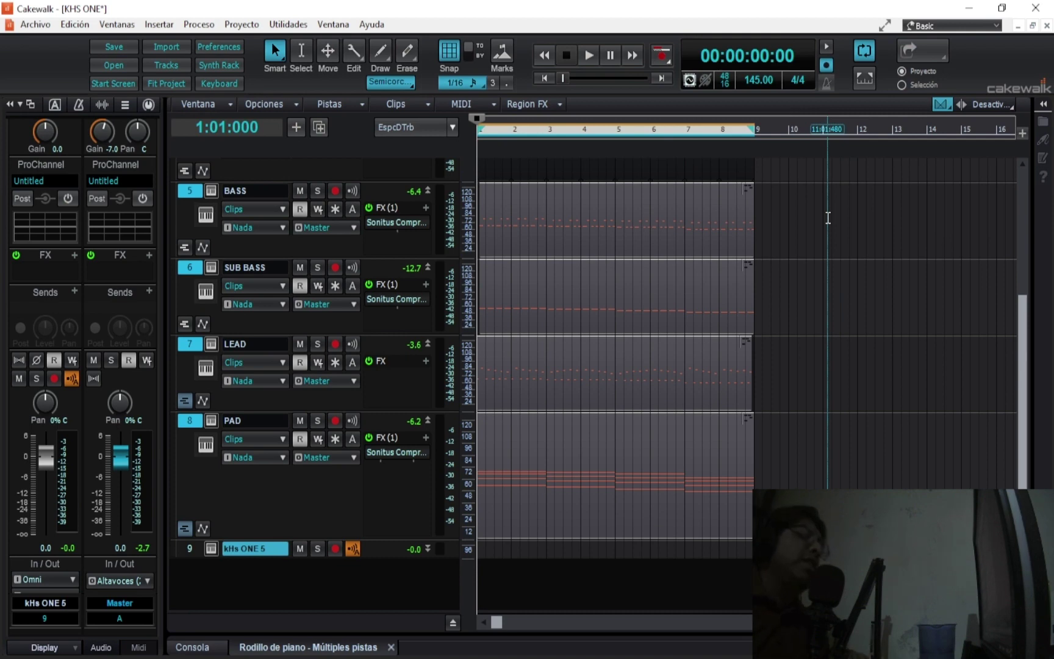
{"action": "key", "text": "space"}
{"action": "key", "text": "space"}
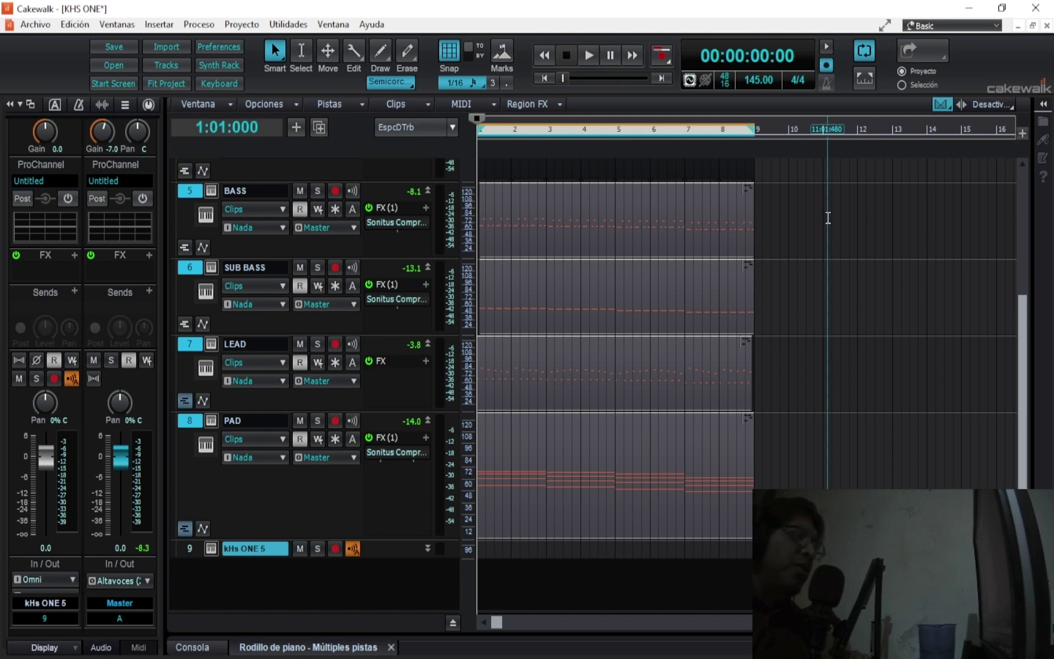
- Clear the clip selection, return the playhead to the start of bar 1 and play the full arrangement
{"action": "left_click", "coordinate": [828, 217]}
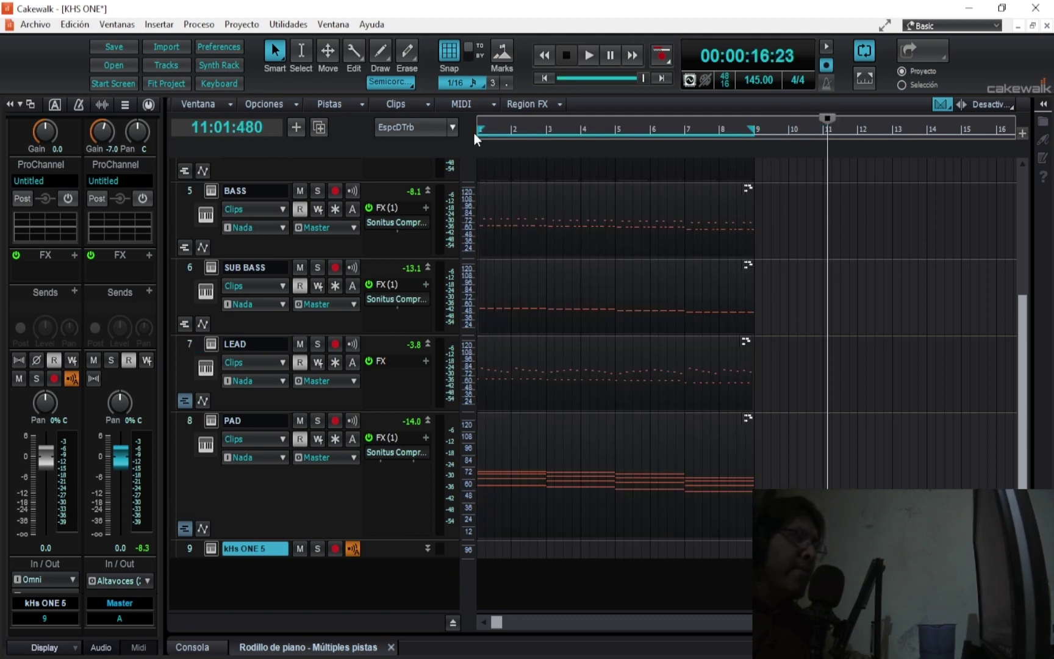
{"action": "left_click", "coordinate": [473, 132]}
{"action": "key", "text": "space"}
{"action": "scroll", "coordinate": [856, 350], "scroll_direction": "up", "scroll_amount": 1}
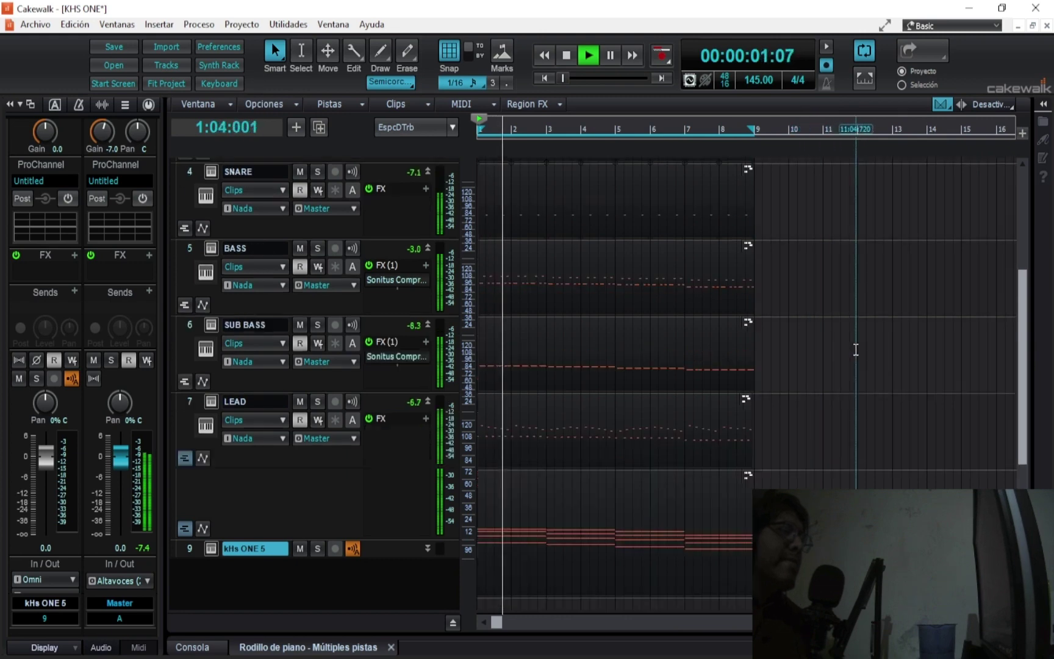
- Review the tracks from KICK to PAD while the full arrangement plays, and stop playback
{"action": "scroll", "coordinate": [856, 349], "scroll_direction": "up", "scroll_amount": 1}
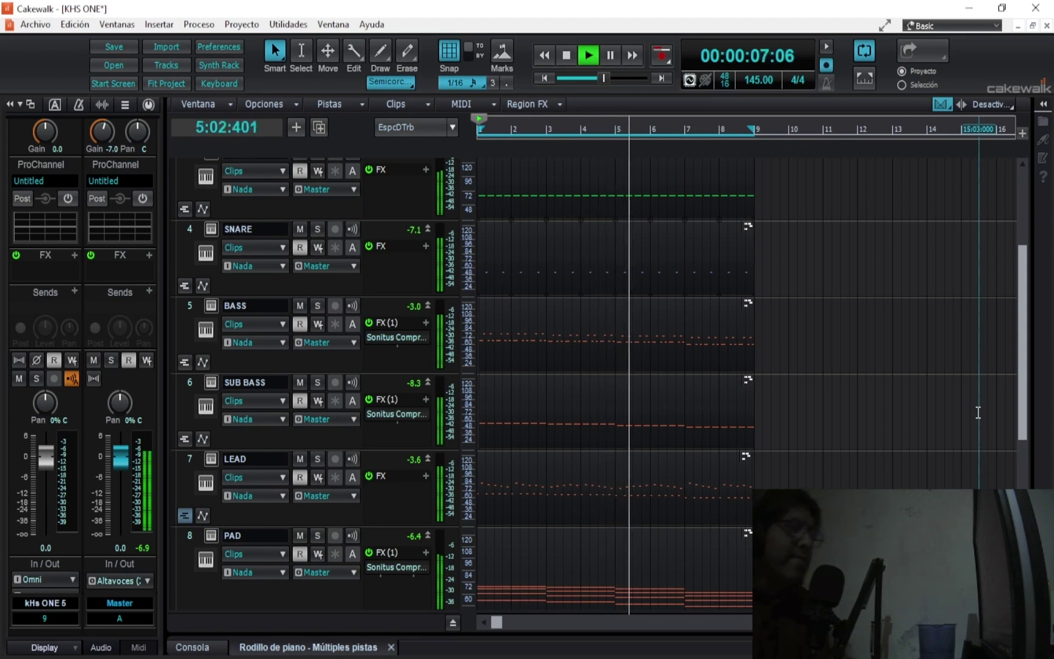
{"action": "scroll", "coordinate": [921, 397], "scroll_direction": "up", "scroll_amount": 1}
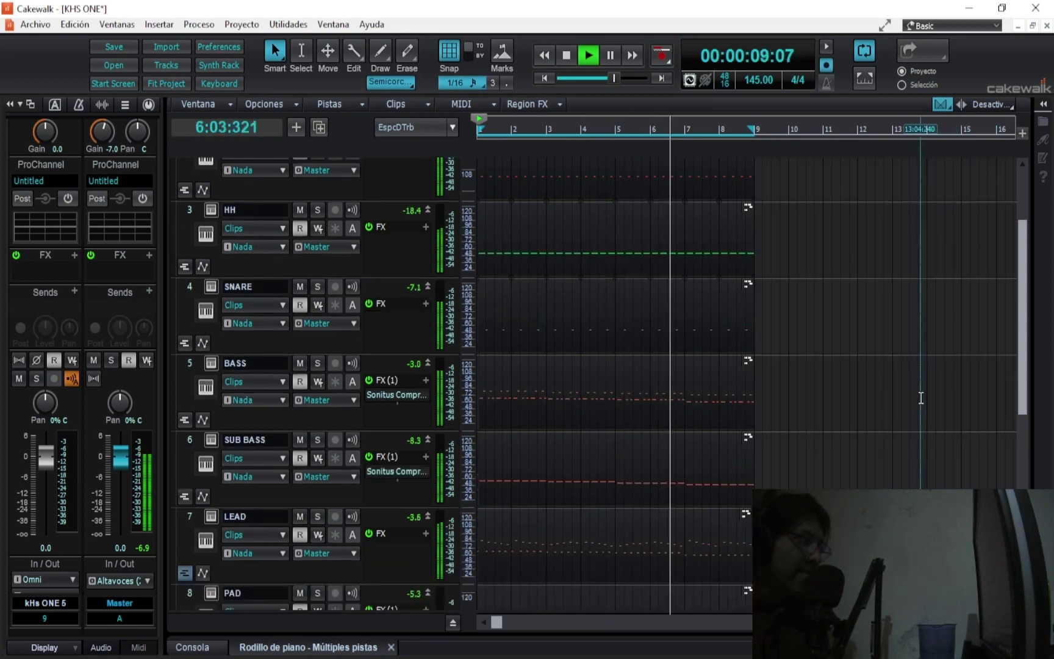
{"action": "scroll", "coordinate": [918, 397], "scroll_direction": "up", "scroll_amount": 2}
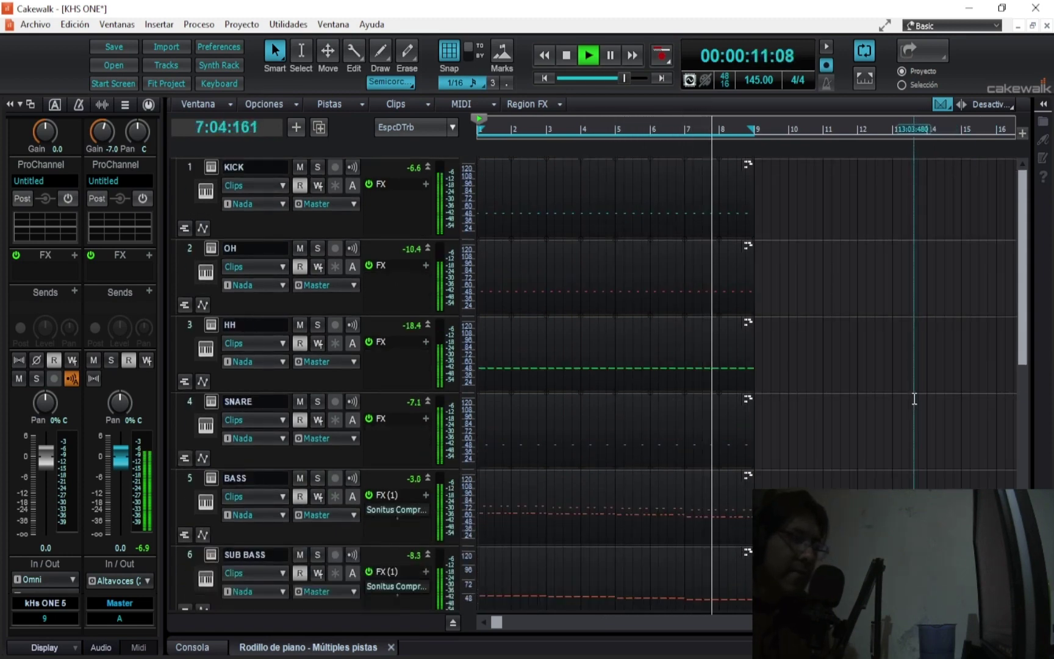
{"action": "scroll", "coordinate": [914, 398], "scroll_direction": "down", "scroll_amount": 3}
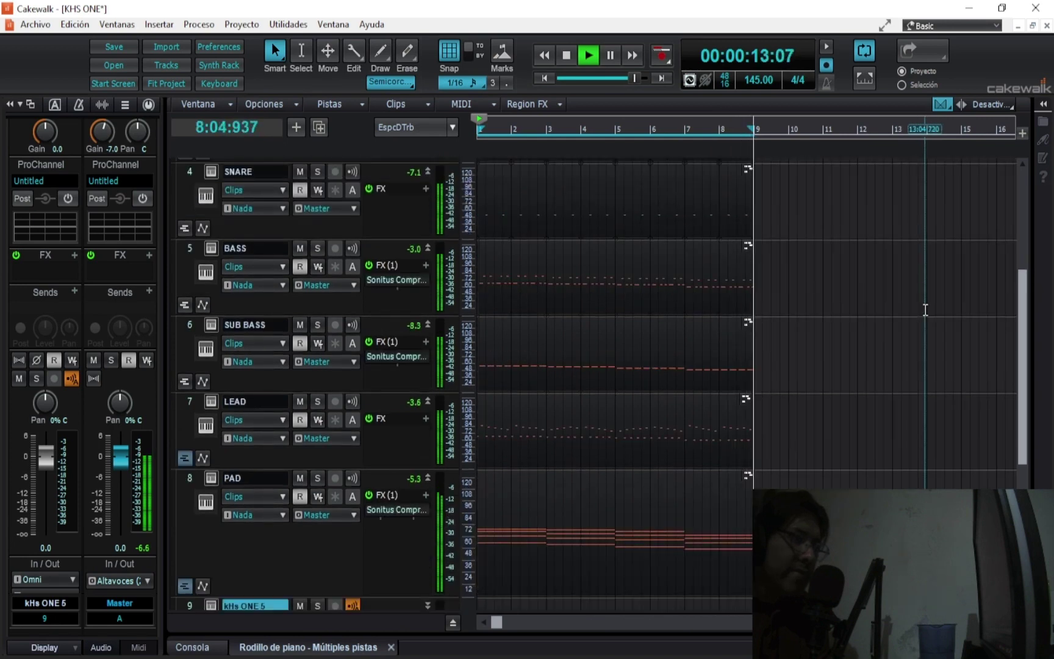
{"action": "scroll", "coordinate": [925, 309], "scroll_direction": "down", "scroll_amount": 2}
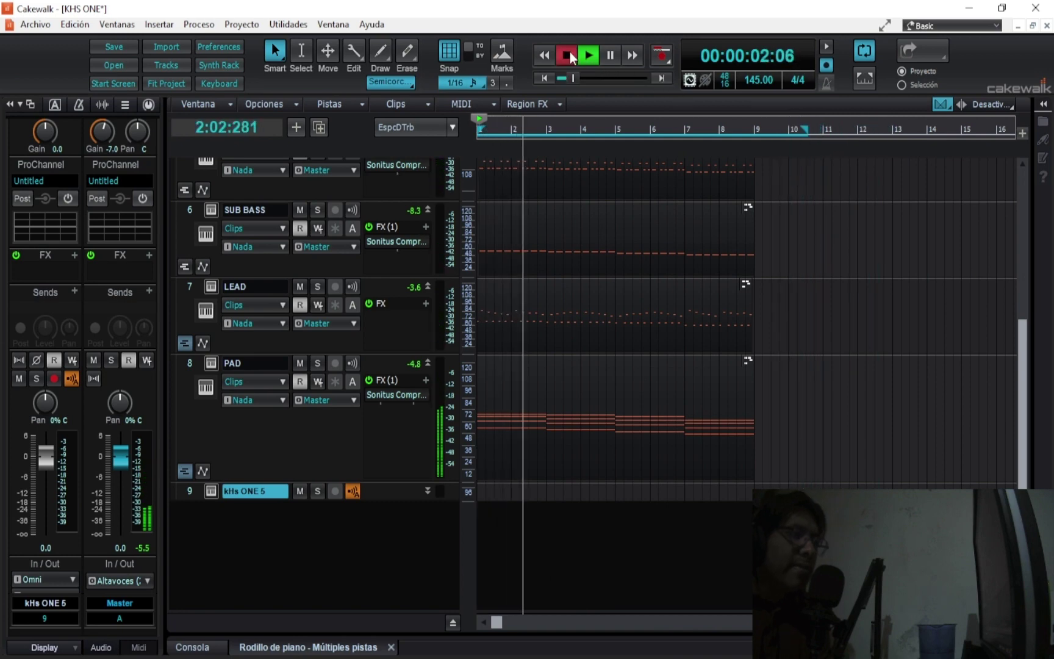
{"action": "left_click", "coordinate": [570, 53]}
{"action": "scroll", "coordinate": [761, 272], "scroll_direction": "up", "scroll_amount": 5}
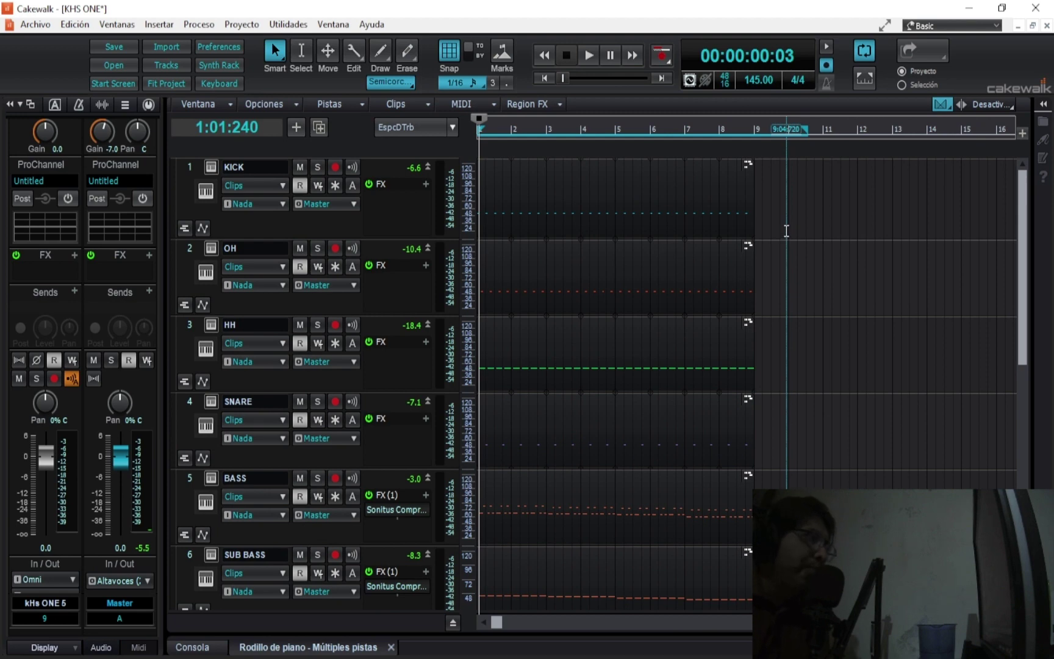
- Switch to Chrome and open Kilohearts' "Documentation - Download and Installation" page from the khs one search results
{"action": "key", "text": "alt+Tab"}
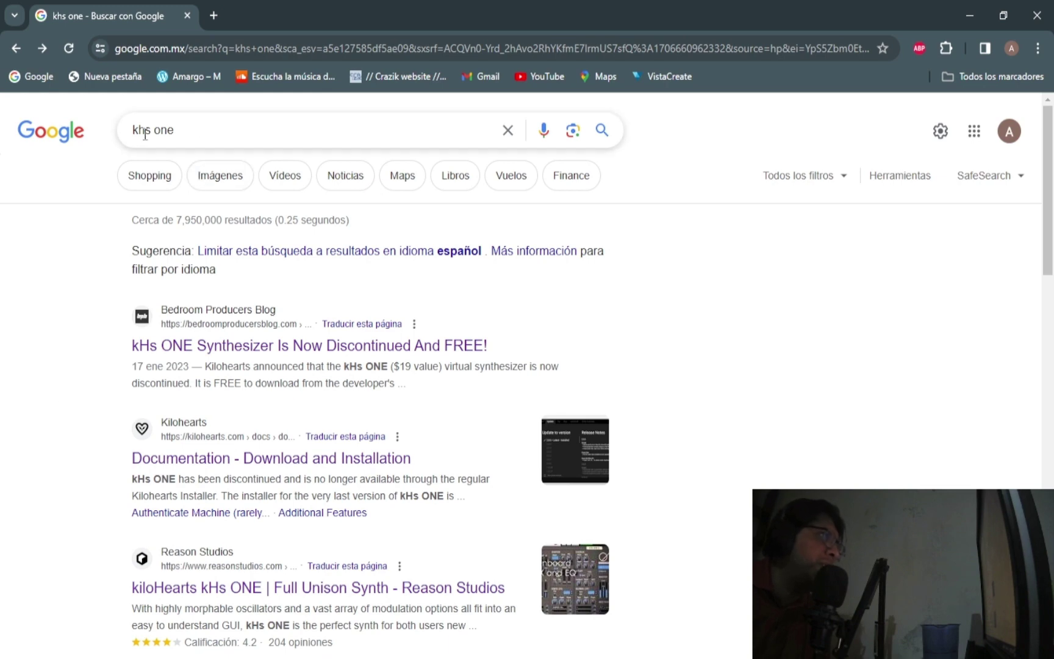
{"action": "scroll", "coordinate": [50, 301], "scroll_direction": "down", "scroll_amount": 3}
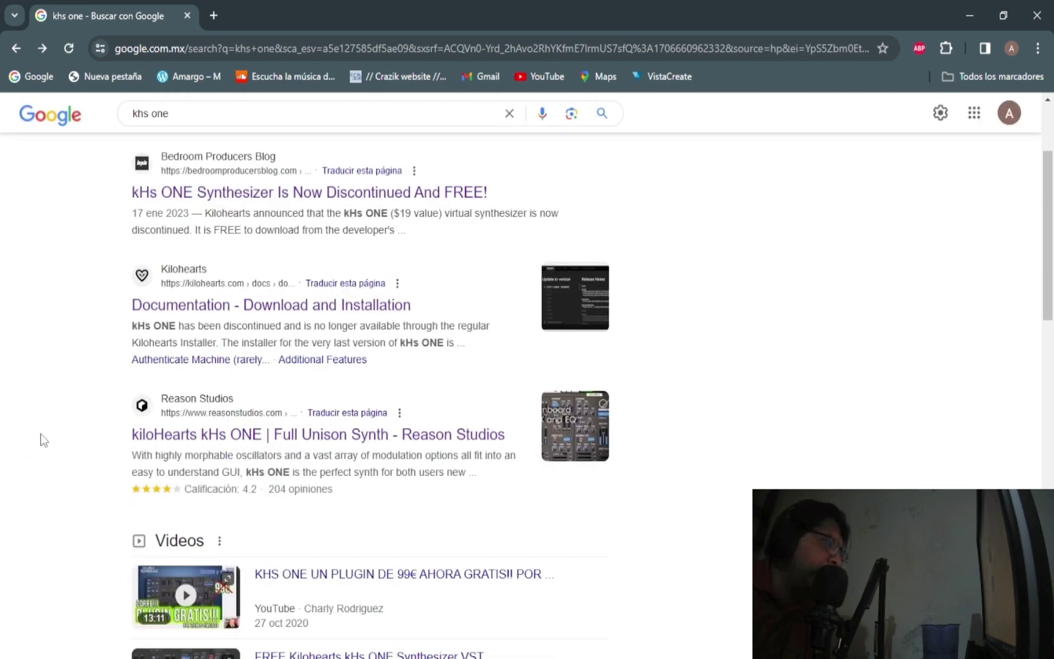
{"action": "left_click", "coordinate": [293, 304]}
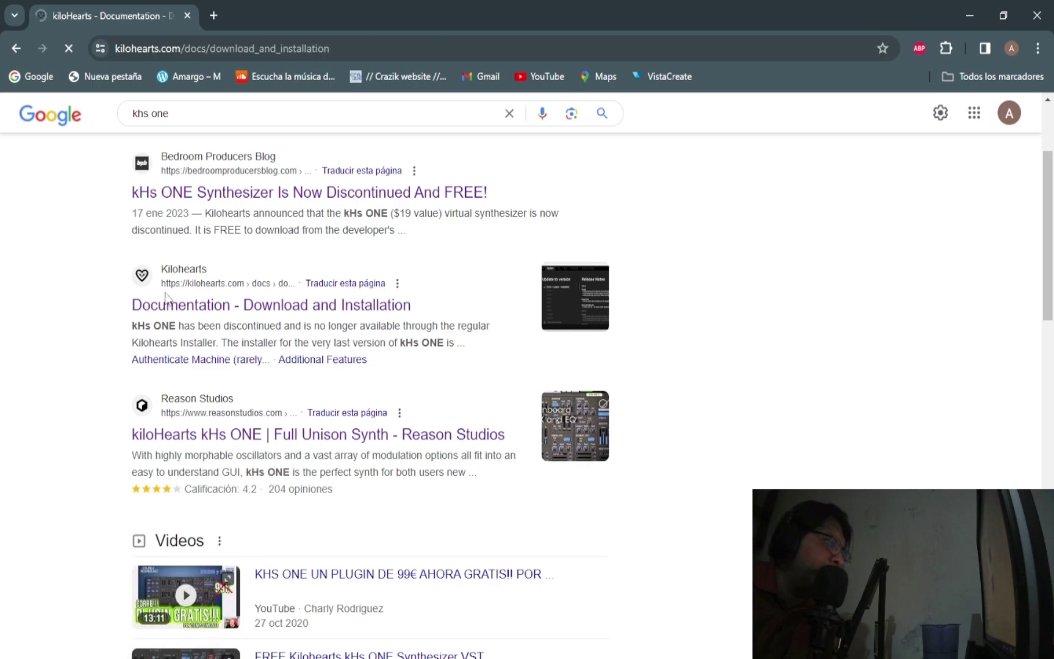
- Find the discontinued kHs ONE installers at the end of the documentation page and choose the Windows download
{"action": "scroll", "coordinate": [634, 305], "scroll_direction": "down", "scroll_amount": 10}
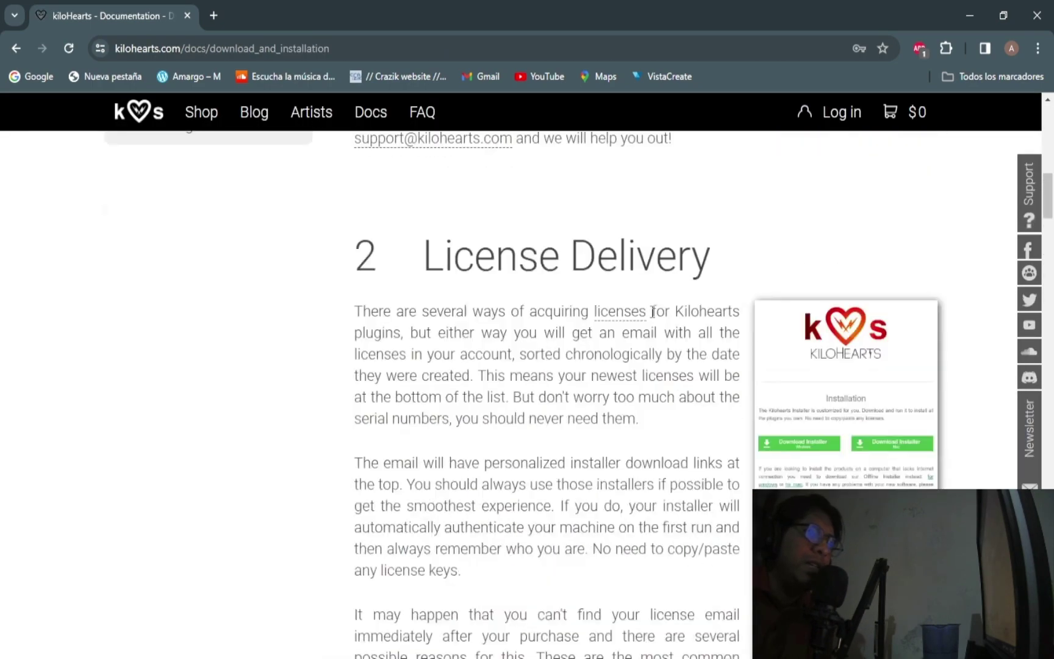
{"action": "scroll", "coordinate": [653, 311], "scroll_direction": "down", "scroll_amount": 5}
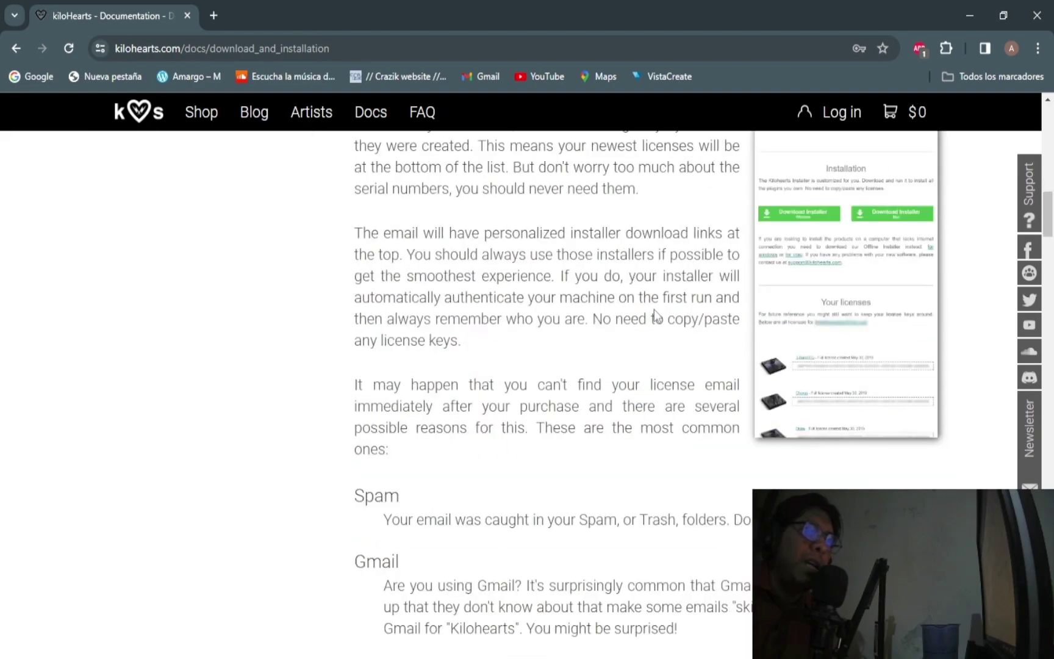
{"action": "scroll", "coordinate": [654, 309], "scroll_direction": "down", "scroll_amount": 7}
{"action": "scroll", "coordinate": [656, 317], "scroll_direction": "down", "scroll_amount": 20}
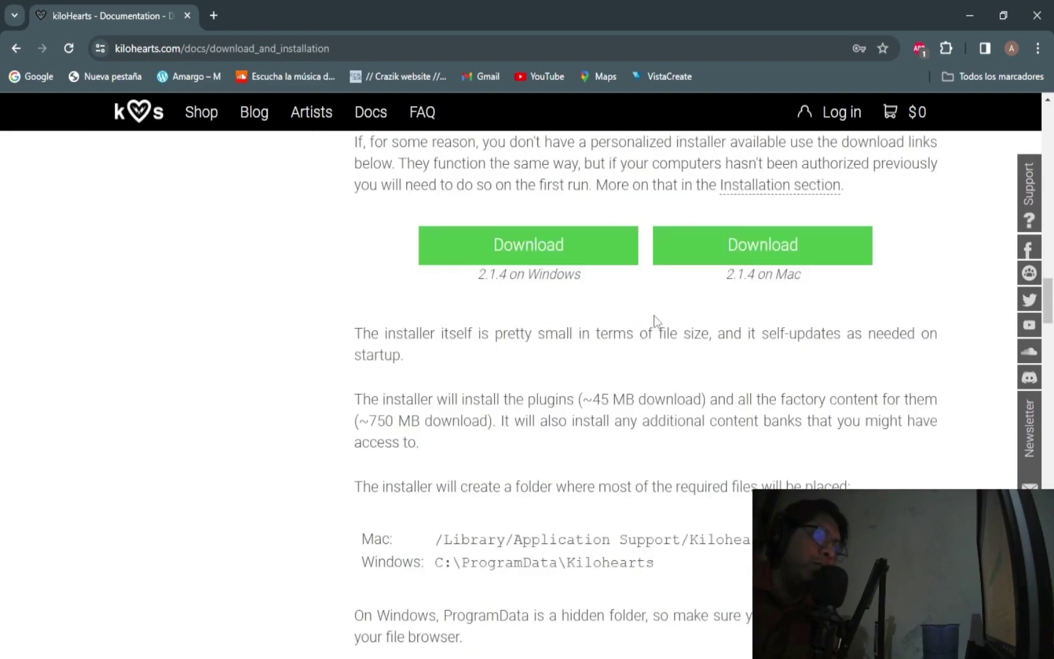
{"action": "scroll", "coordinate": [692, 409], "scroll_direction": "down", "scroll_amount": 6}
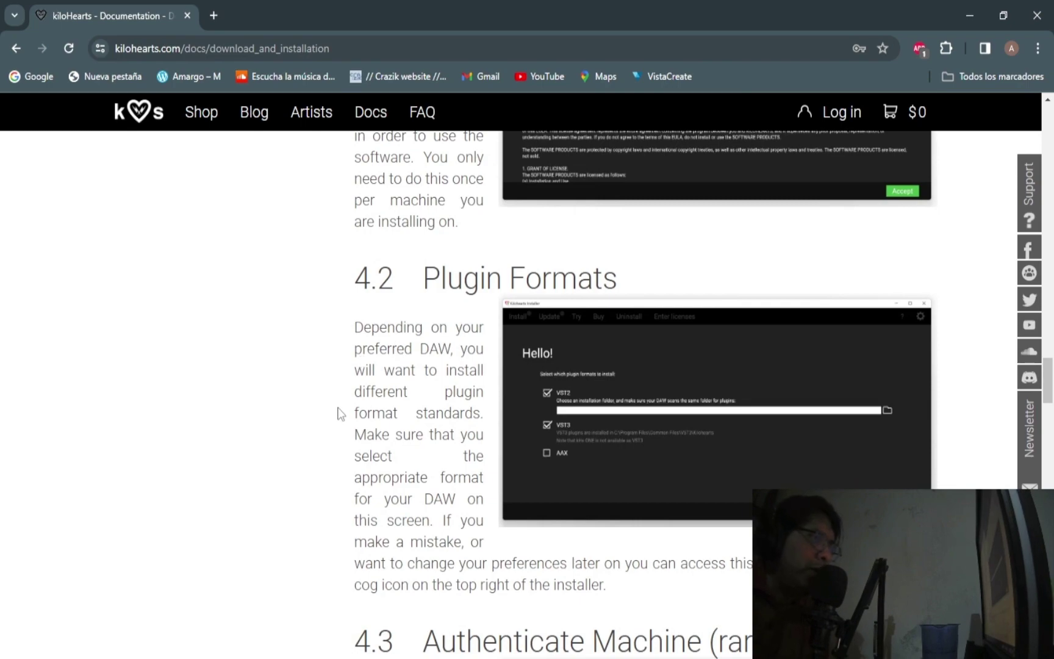
{"action": "scroll", "coordinate": [329, 402], "scroll_direction": "down", "scroll_amount": 3}
{"action": "scroll", "coordinate": [307, 400], "scroll_direction": "down", "scroll_amount": 15}
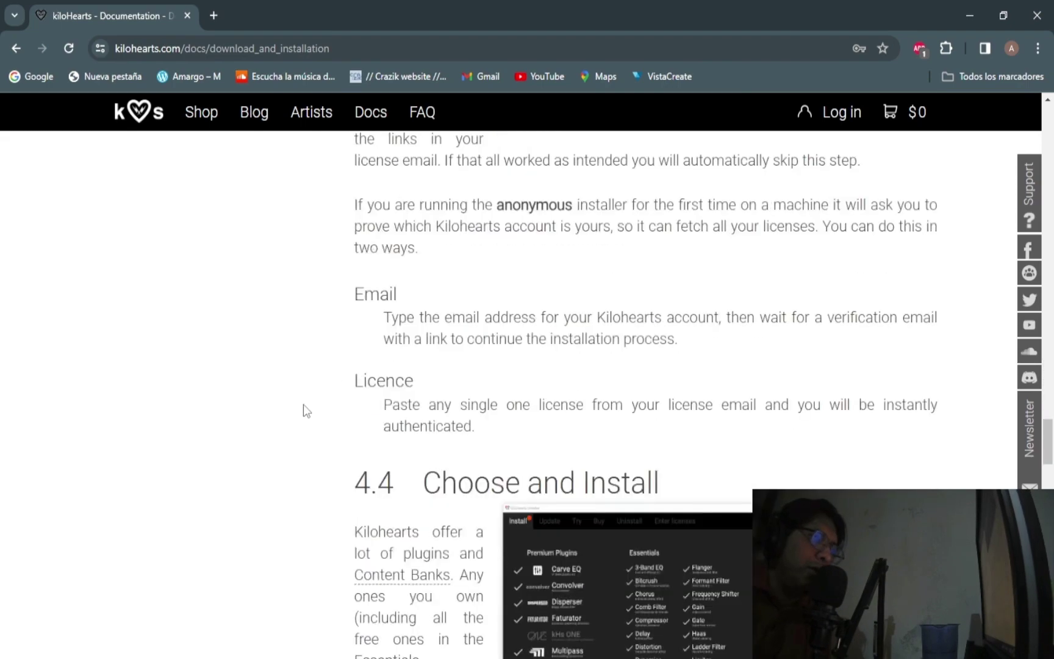
{"action": "scroll", "coordinate": [299, 404], "scroll_direction": "down", "scroll_amount": 15}
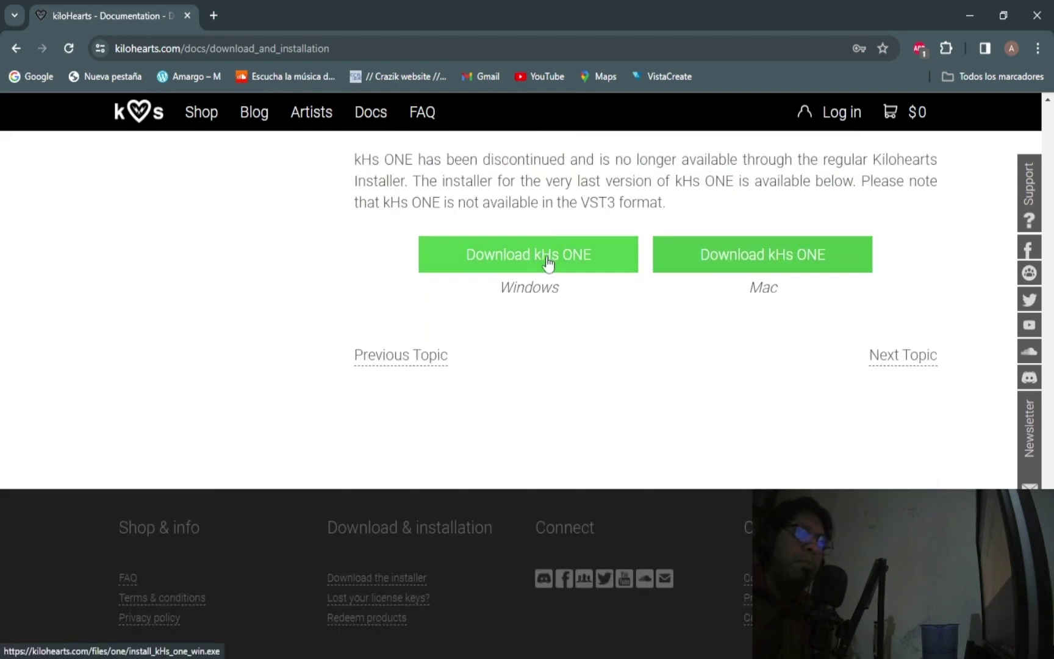
{"action": "left_click", "coordinate": [541, 253]}
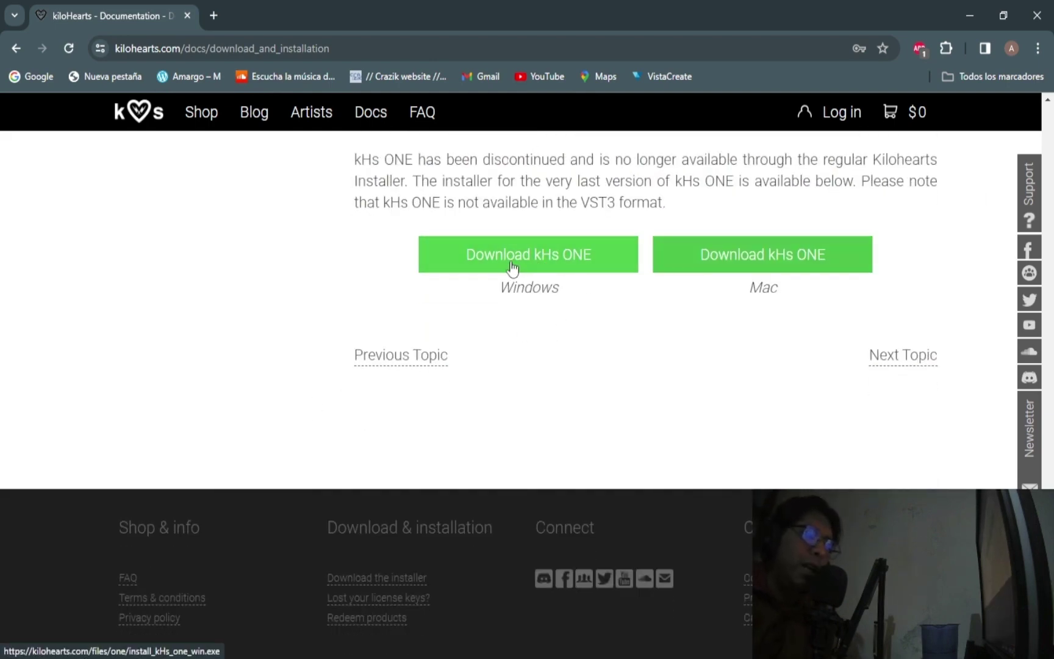